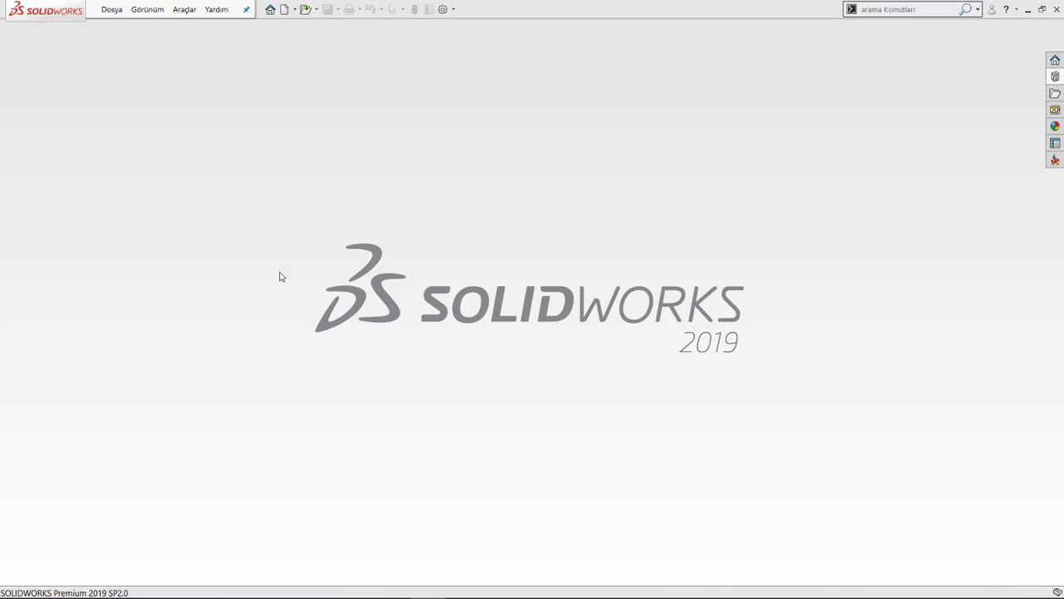
Step: Create a new drawing from the Teknik Resim template in novice mode
left_click(289, 9)
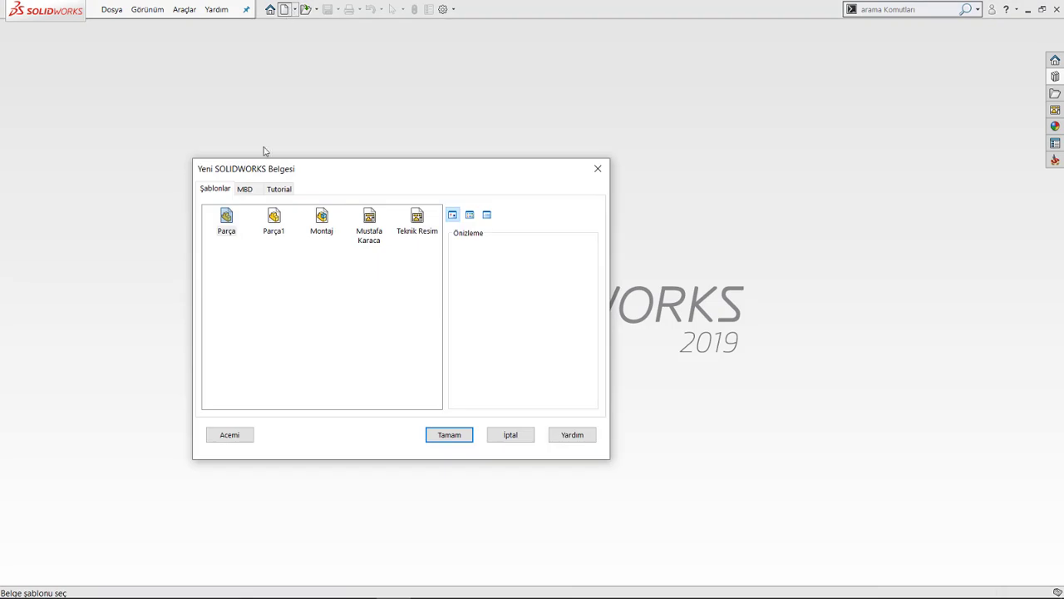
left_click(227, 438)
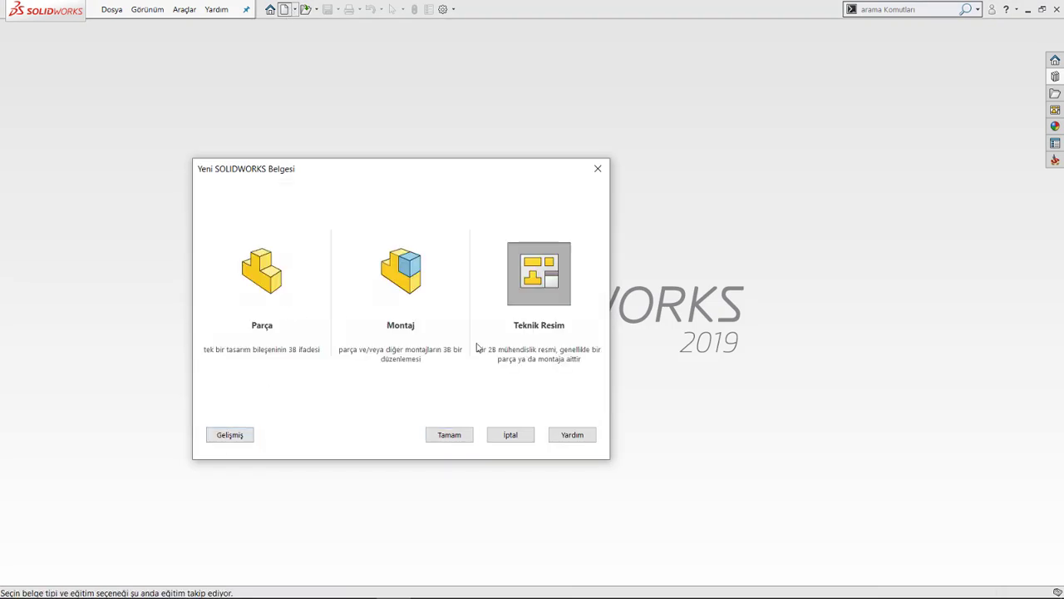
double_click(536, 277)
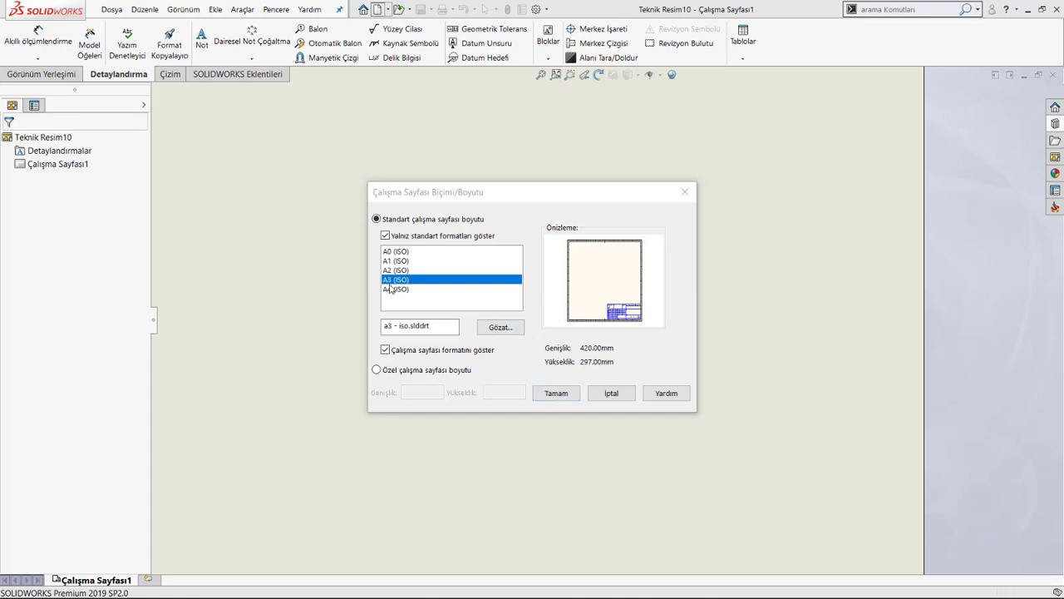
Step: Accept the A3 (ISO) 420 x 297 mm sheet and cancel the Model View insertion
left_click(555, 394)
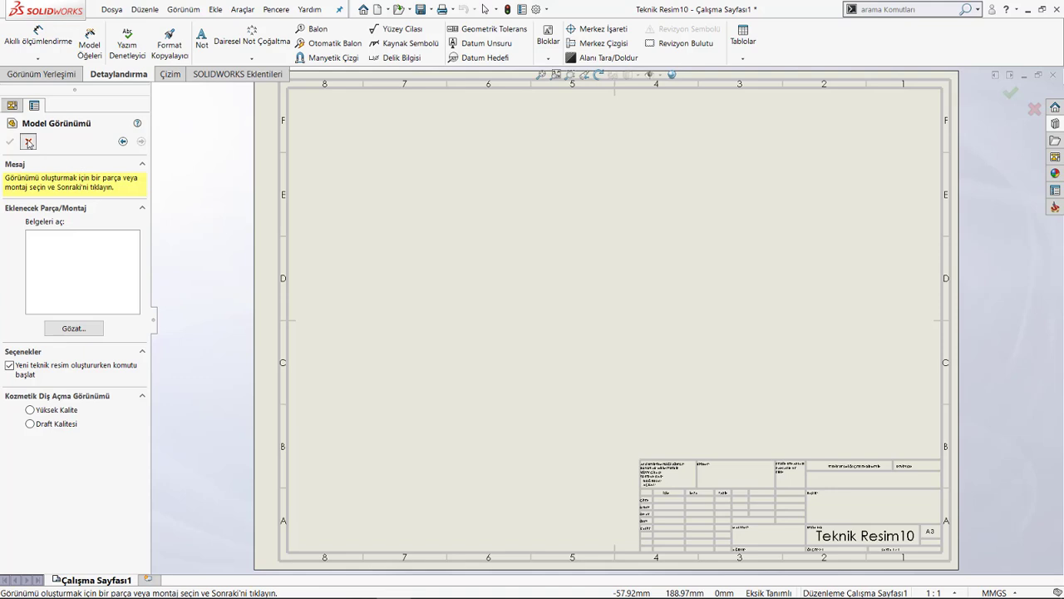
left_click(29, 143)
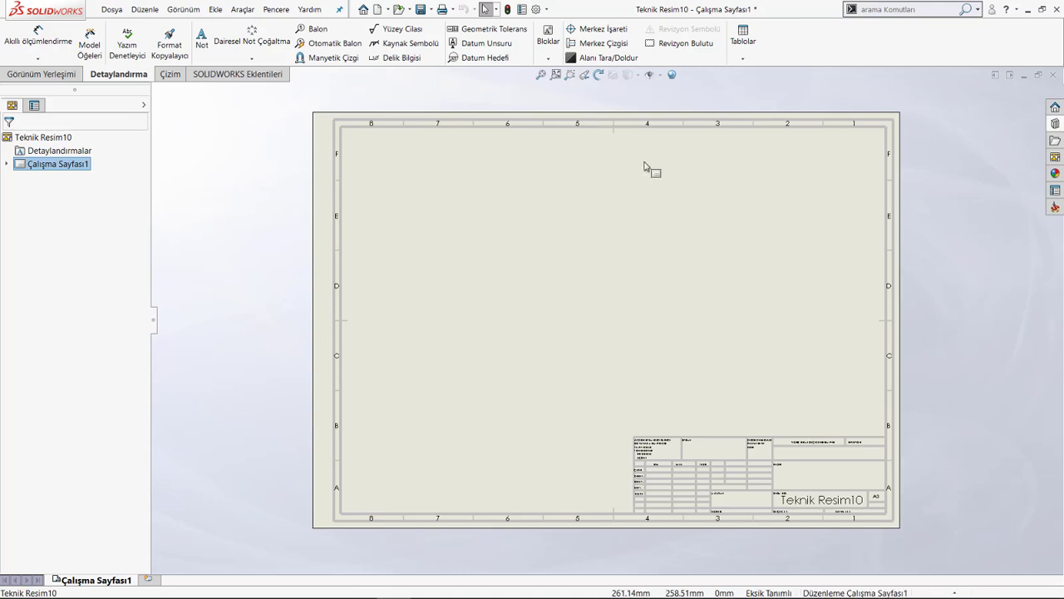
Step: Switch the A3 sheet into Edit Sheet Format mode
scroll(797, 445, "down", 1)
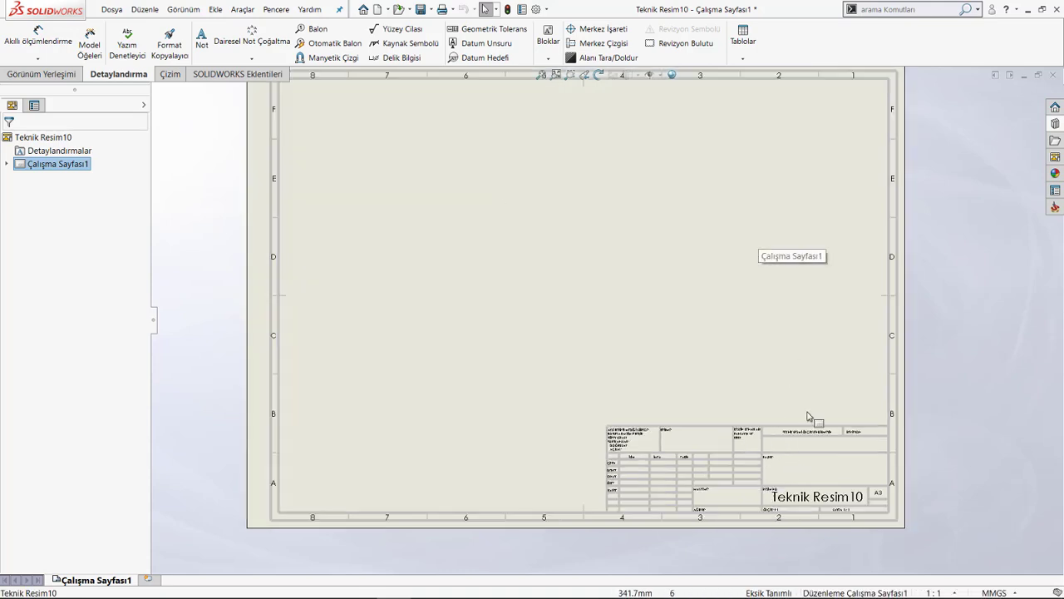
scroll(791, 387, "up", 2)
scroll(716, 321, "down", 1)
right_click(616, 241)
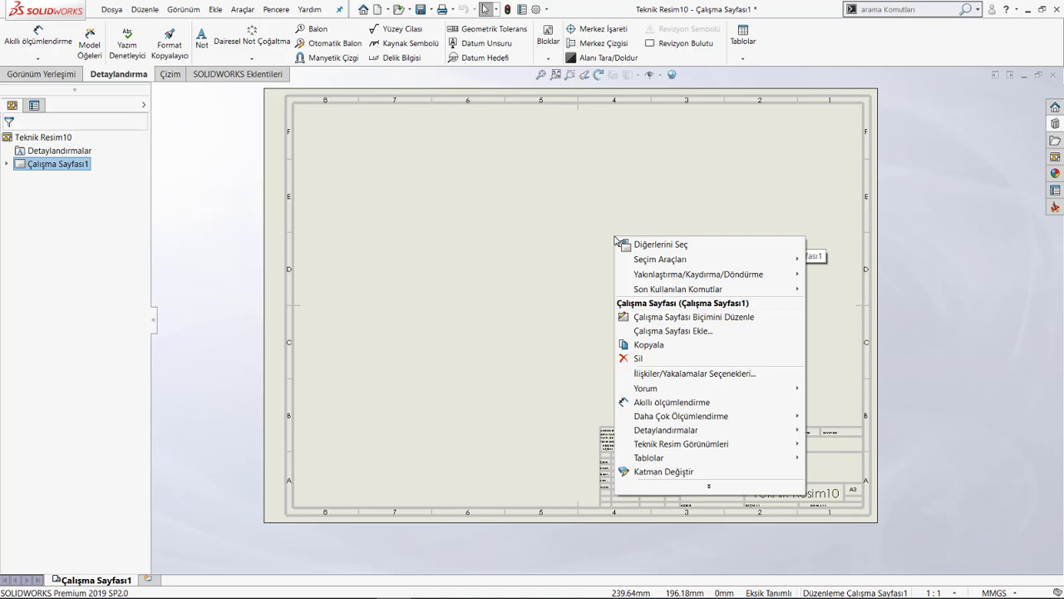
left_click(485, 237)
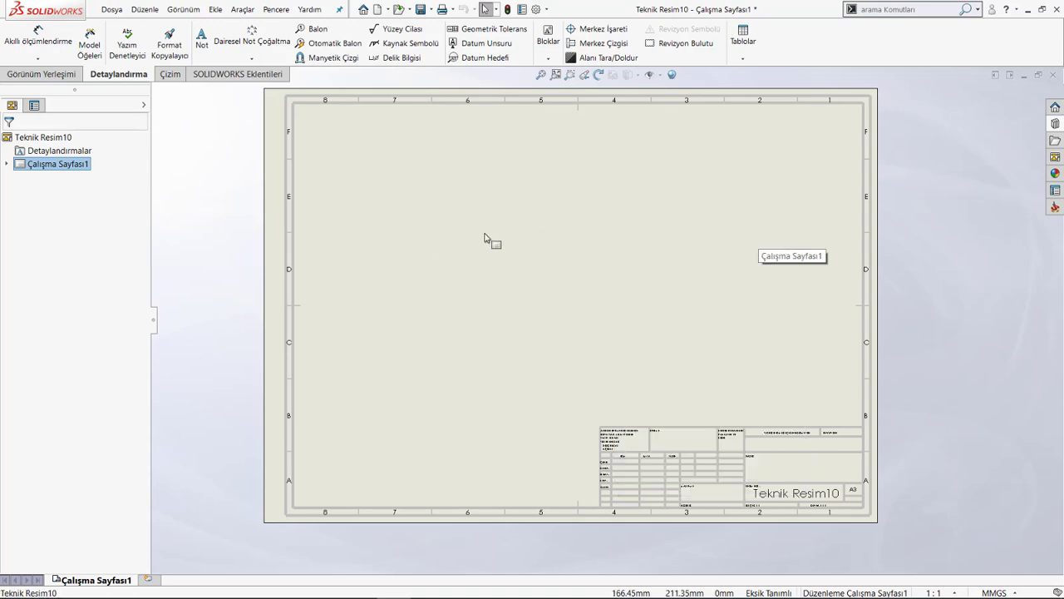
right_click(509, 268)
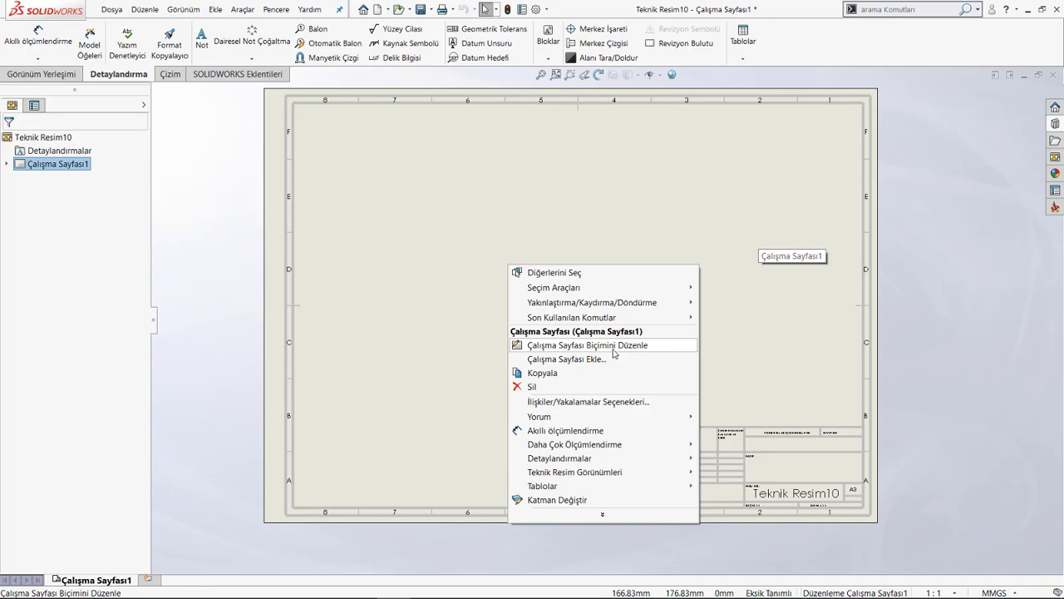
left_click(613, 354)
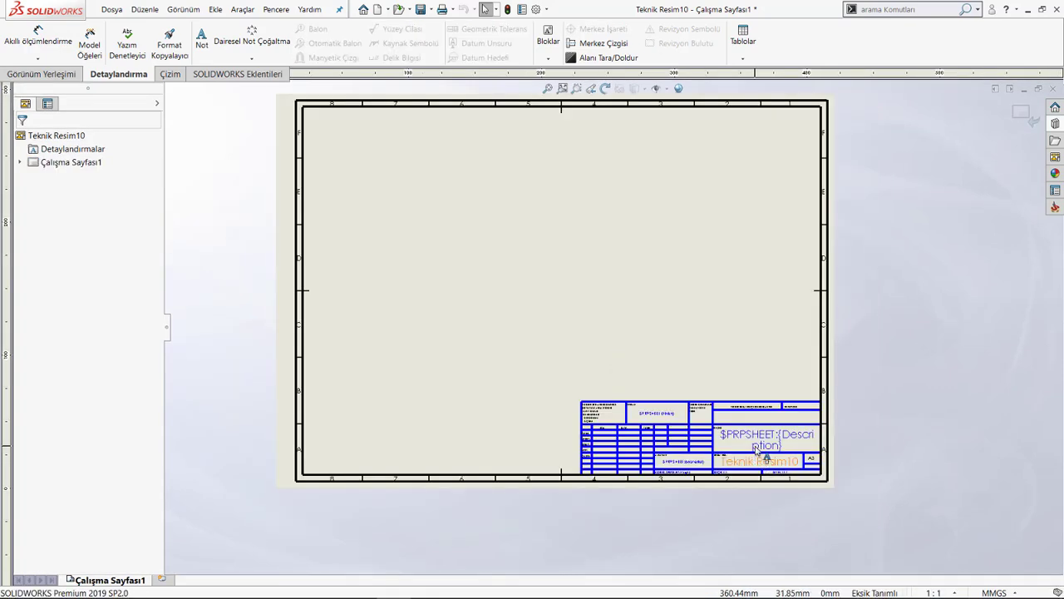
Step: Box-select the default title block and delete it, leaving only the zoned border
scroll(758, 451, "down", 1)
scroll(794, 464, "down", 1)
scroll(819, 466, "down", 1)
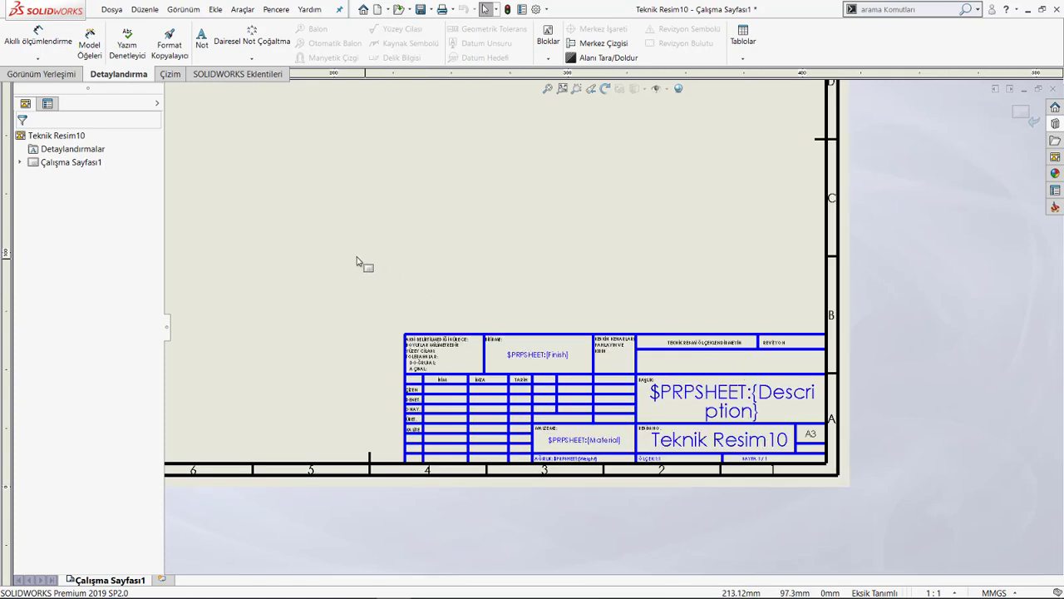
mouse_move(350, 254)
left_mouse_down()
mouse_move(441, 380)
mouse_move(834, 471)
left_mouse_up()
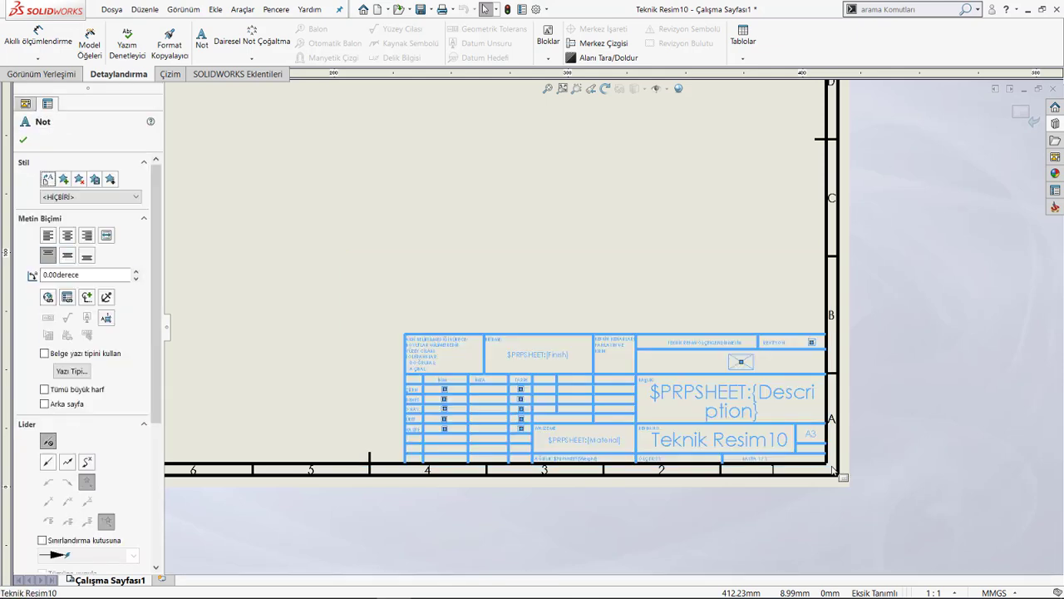
key("Delete")
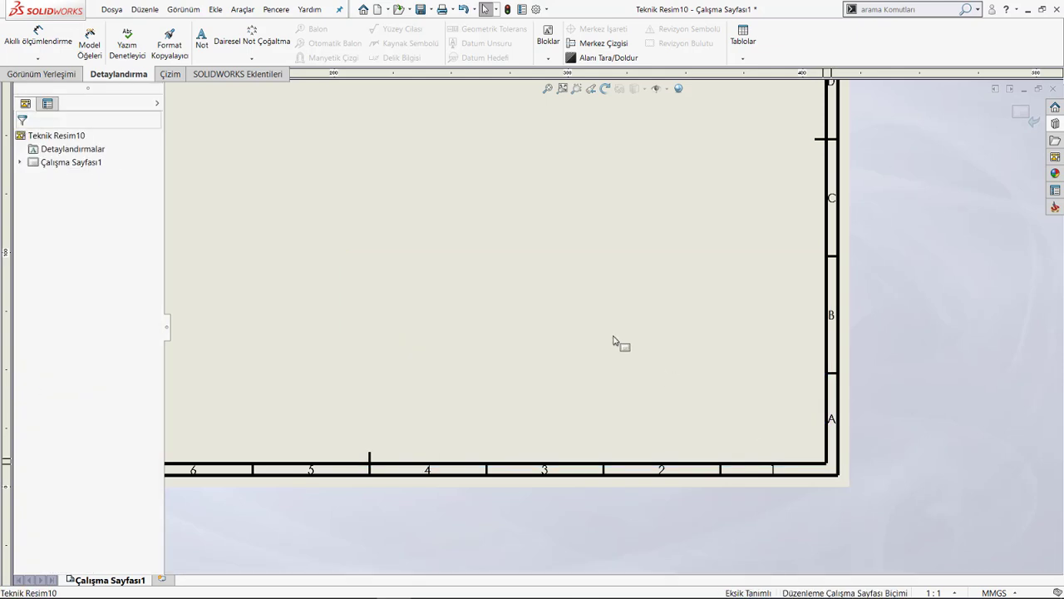
scroll(619, 353, "up", 2)
scroll(618, 353, "up", 2)
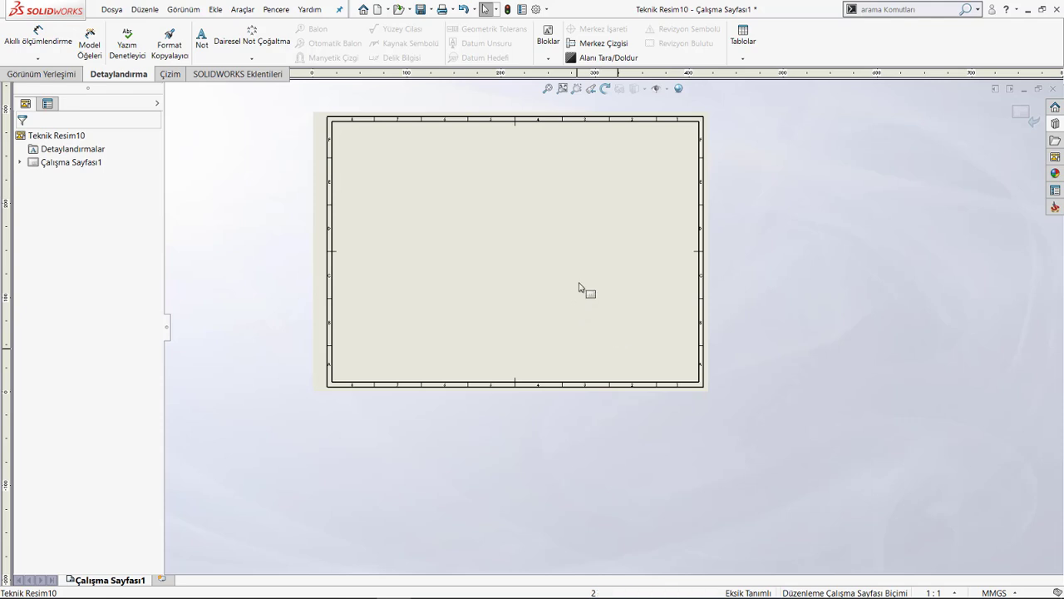
scroll(612, 287, "down", 1)
scroll(638, 309, "down", 1)
scroll(668, 349, "down", 1)
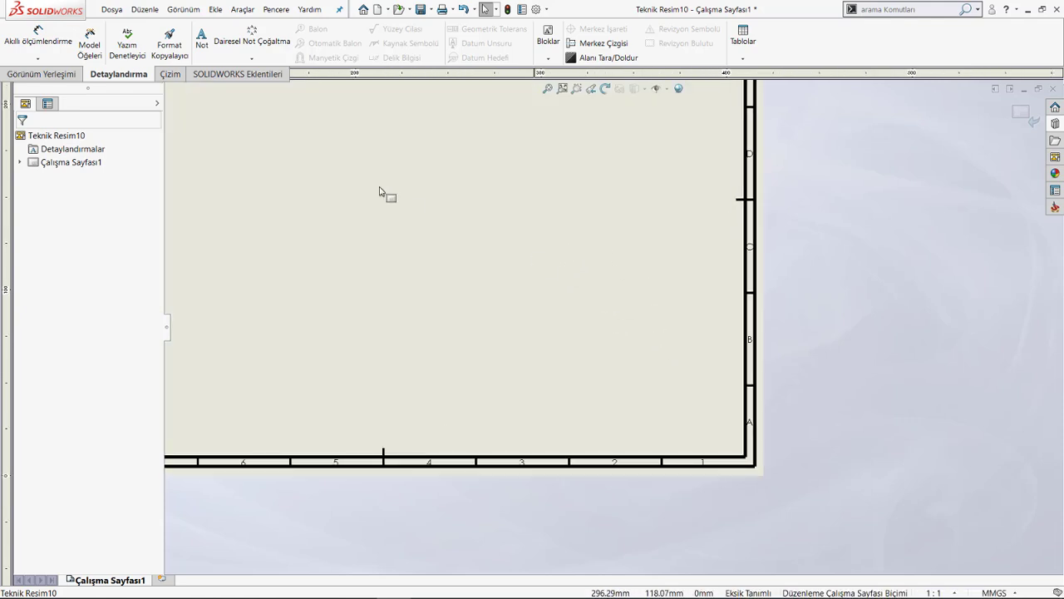
left_click(170, 74)
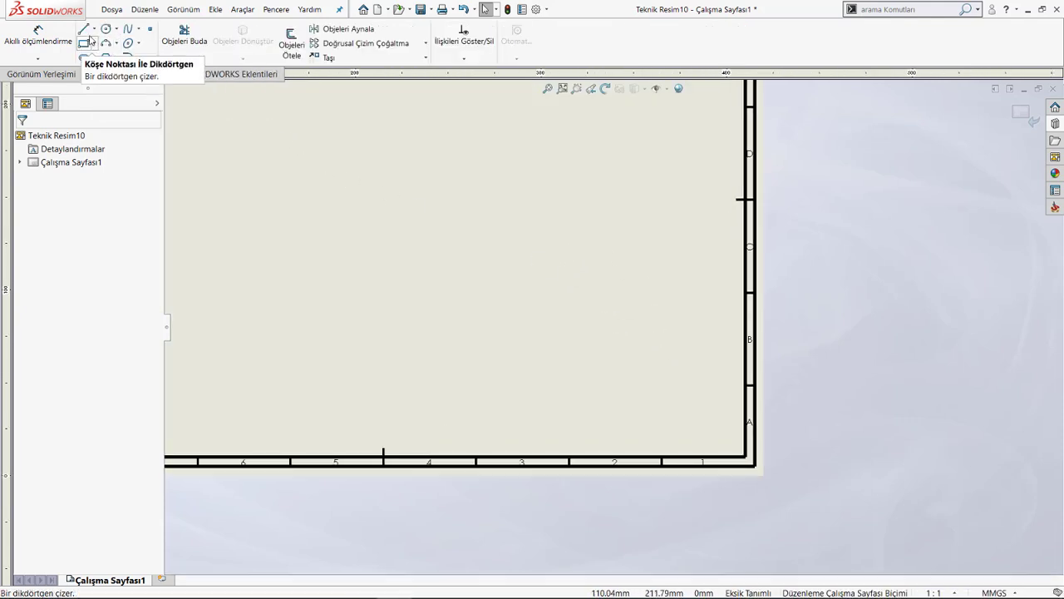
Step: Sketch a vertical line up from the bottom border and a horizontal line to the right border
left_click(83, 43)
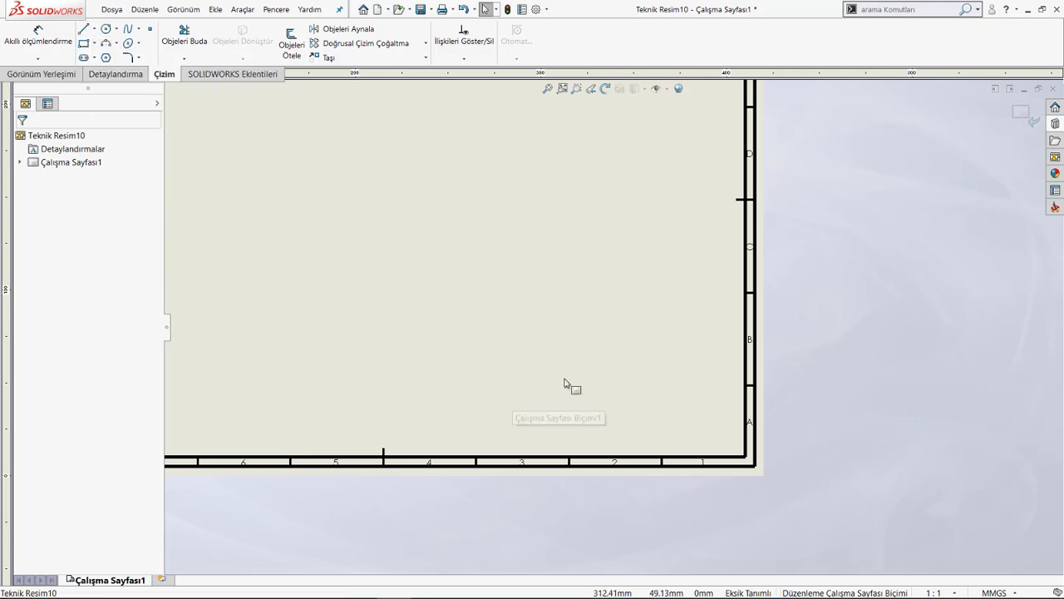
left_click(83, 28)
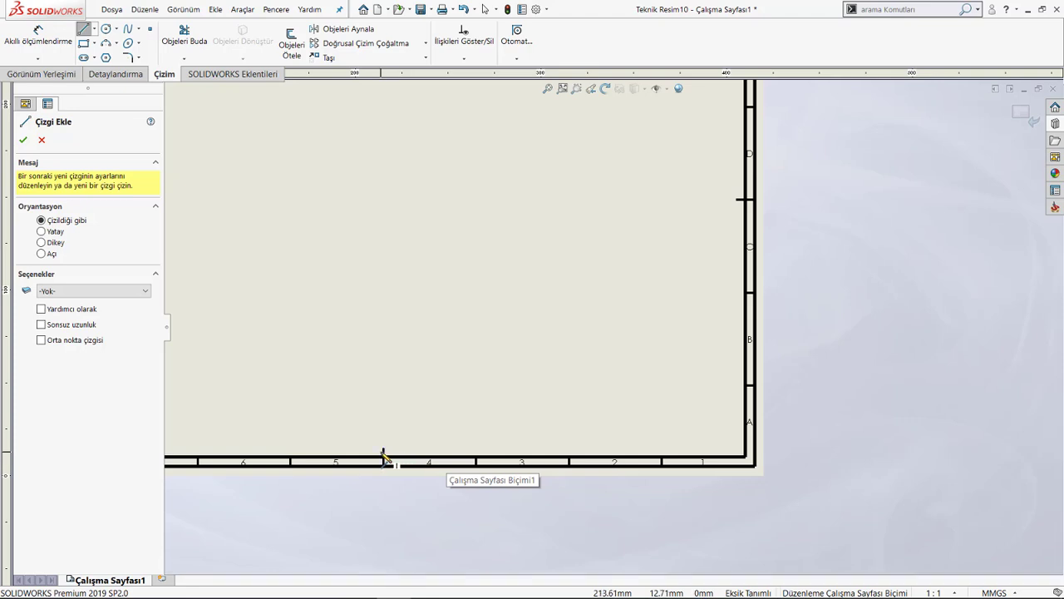
left_click(477, 459)
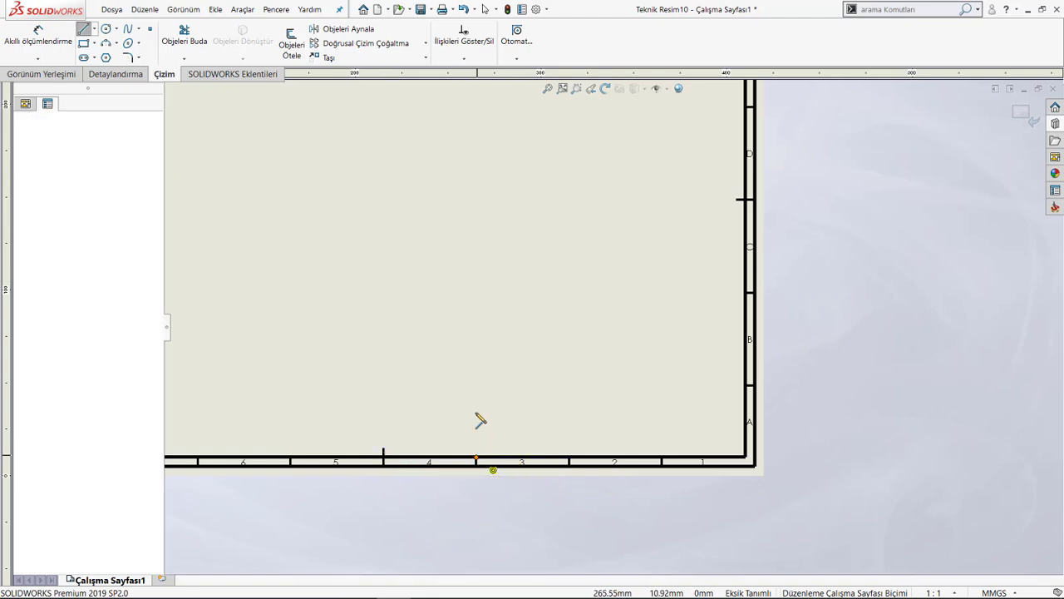
left_click(476, 363)
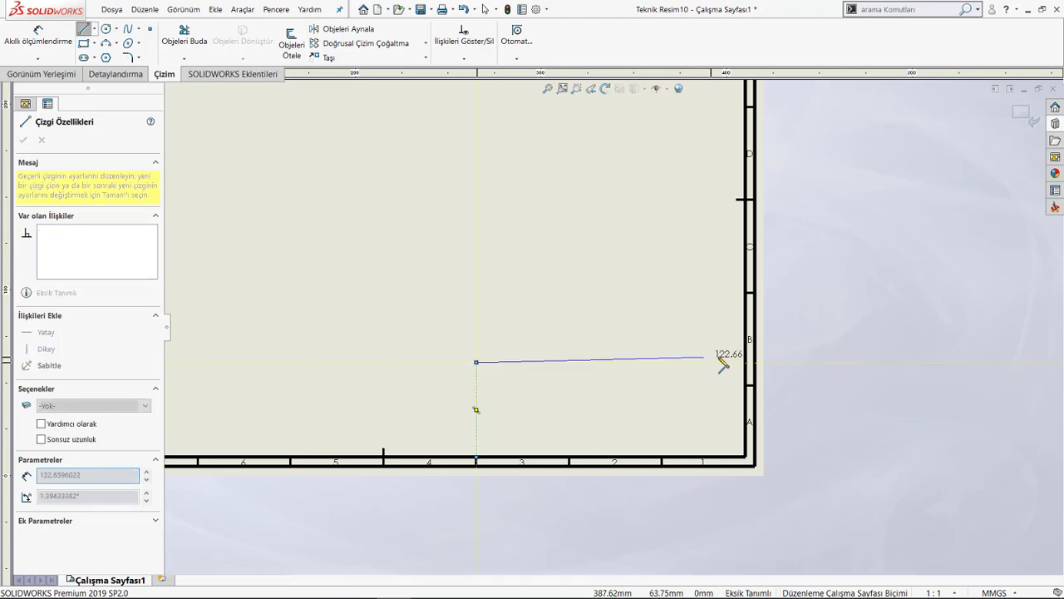
left_click(753, 363)
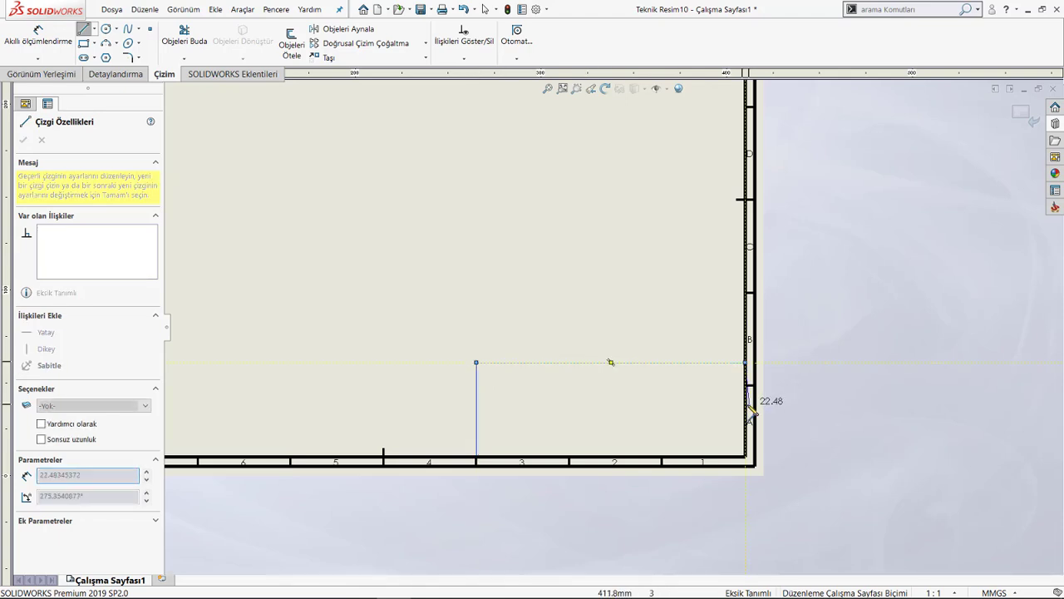
key("Escape")
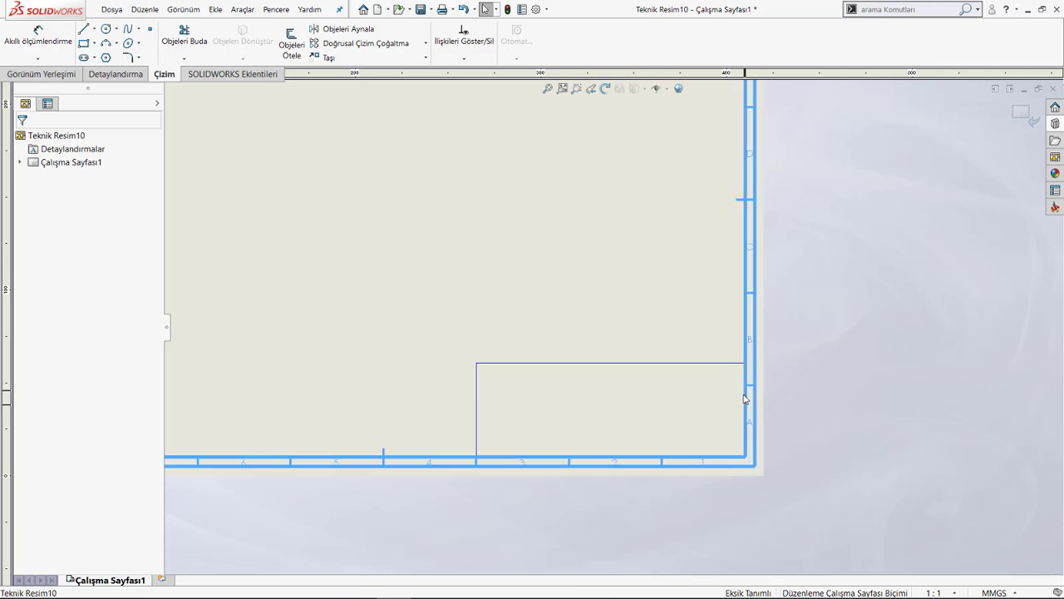
Step: Drag the horizontal title-block line lower and check the vertical line's length
left_click(644, 363)
left_click_drag(641, 366, 641, 388)
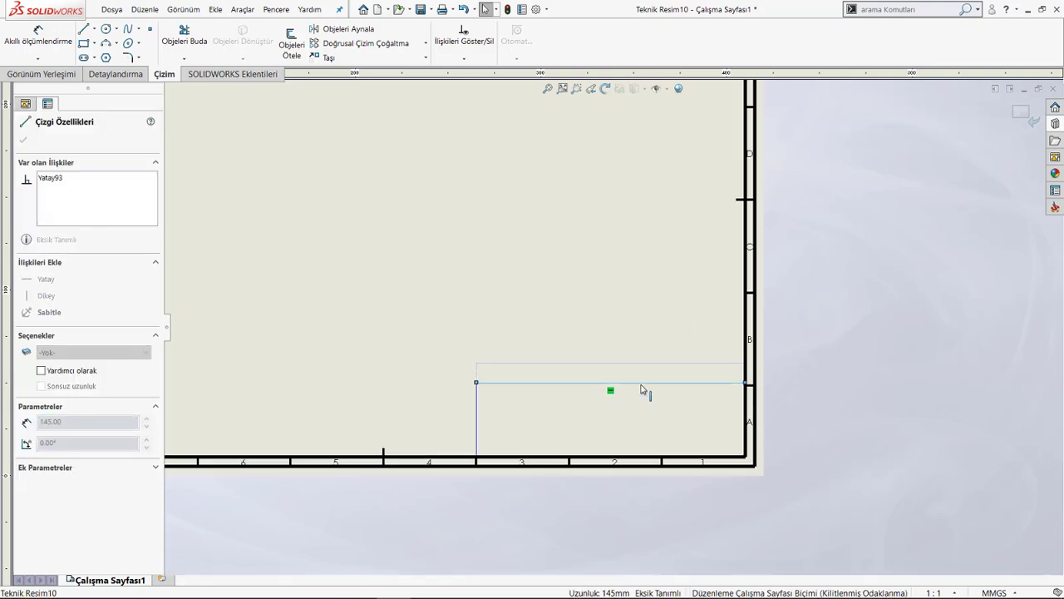
left_click(490, 330)
scroll(539, 428, "down", 3)
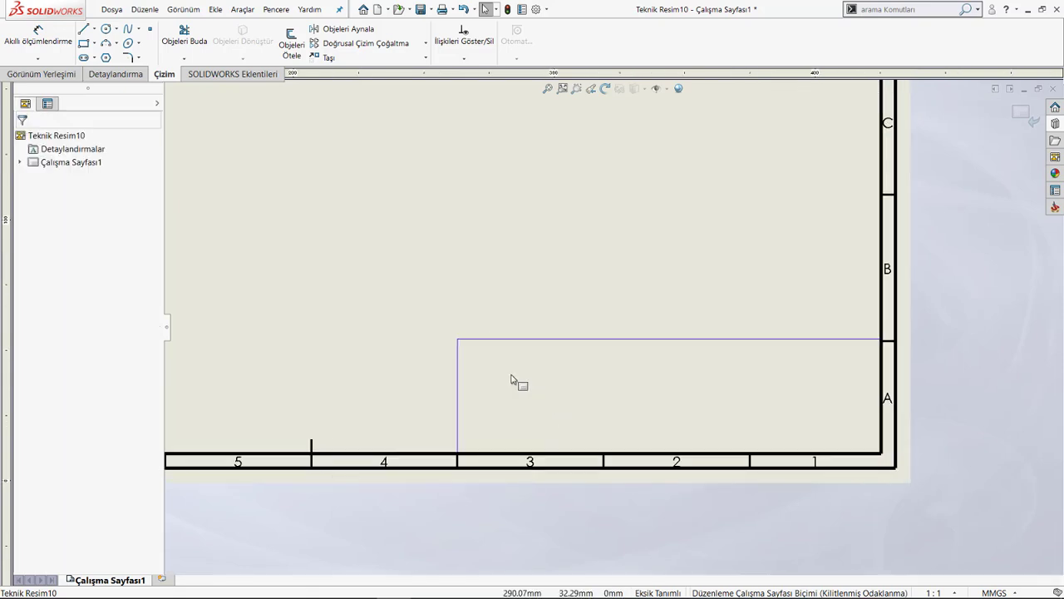
scroll(516, 380, "down", 1)
left_click(452, 358)
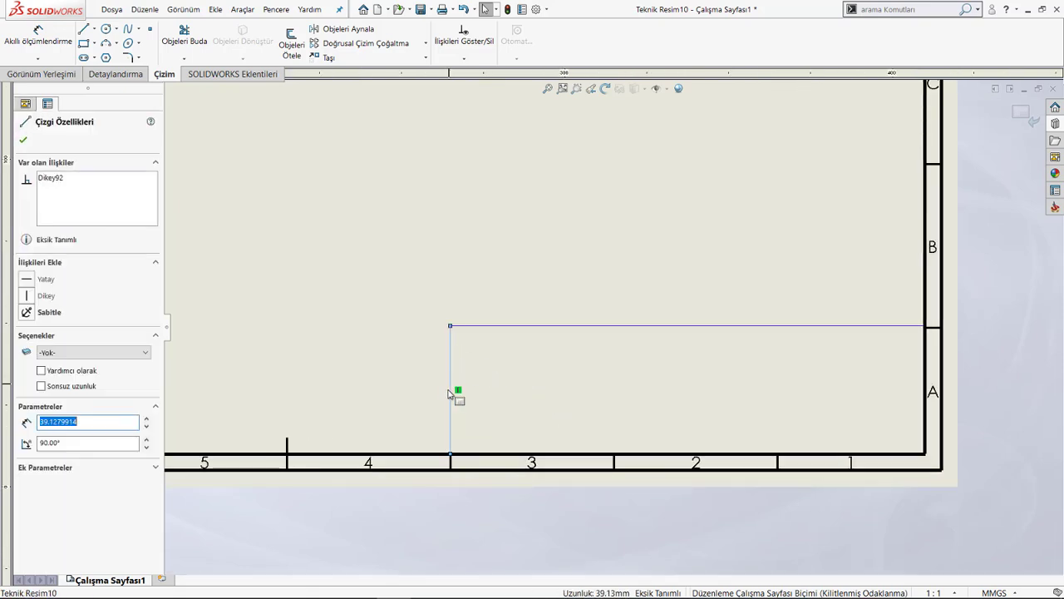
left_click(582, 388)
scroll(675, 363, "up", 2)
scroll(696, 259, "up", 1)
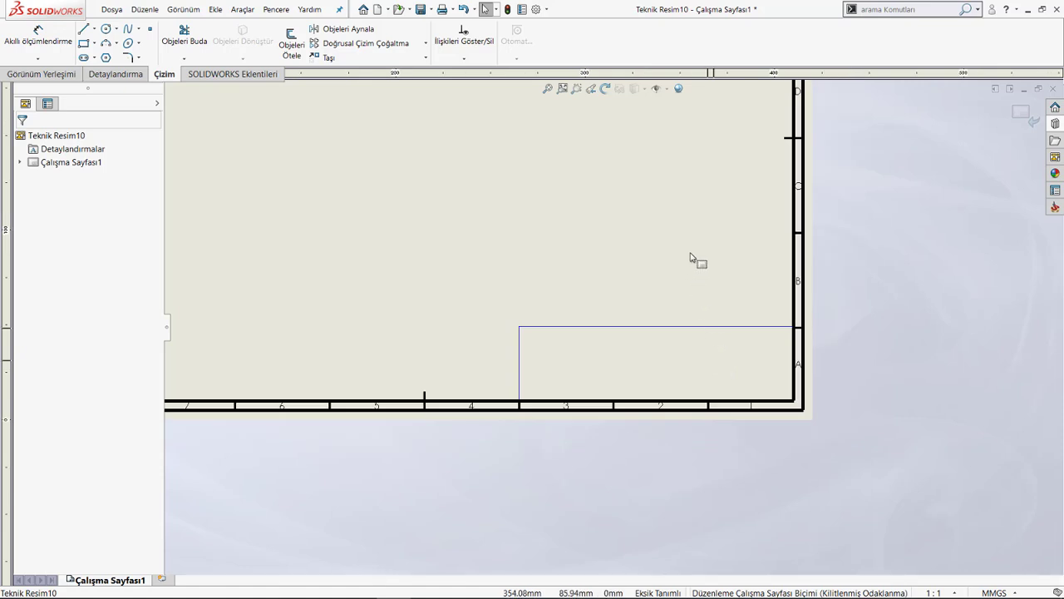
right_click_drag(690, 250, 608, 256)
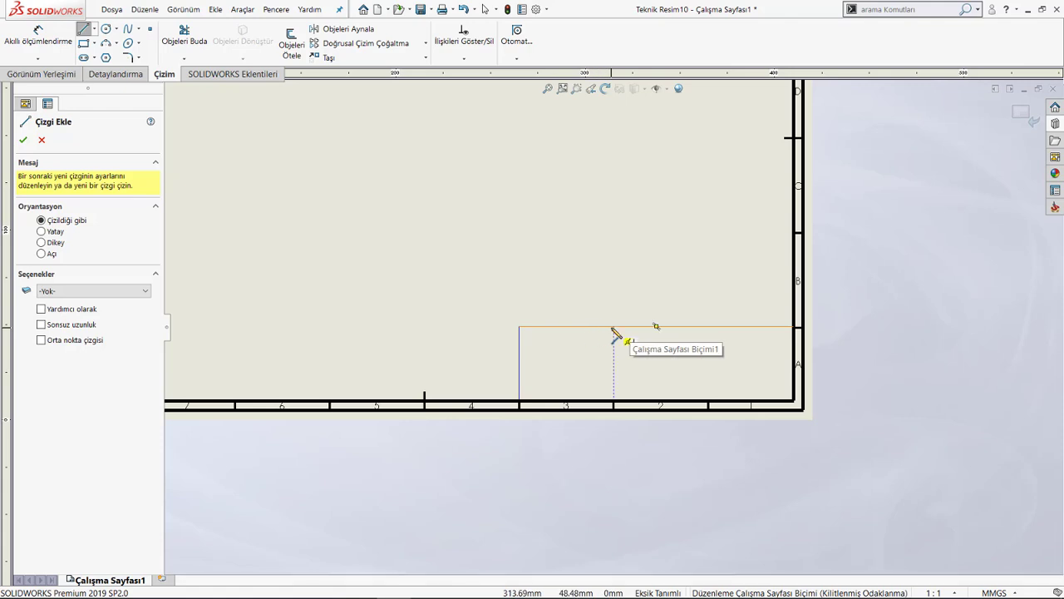
Step: Draw a vertical divider to the bottom border and a horizontal line from it to the right border
left_click(614, 327)
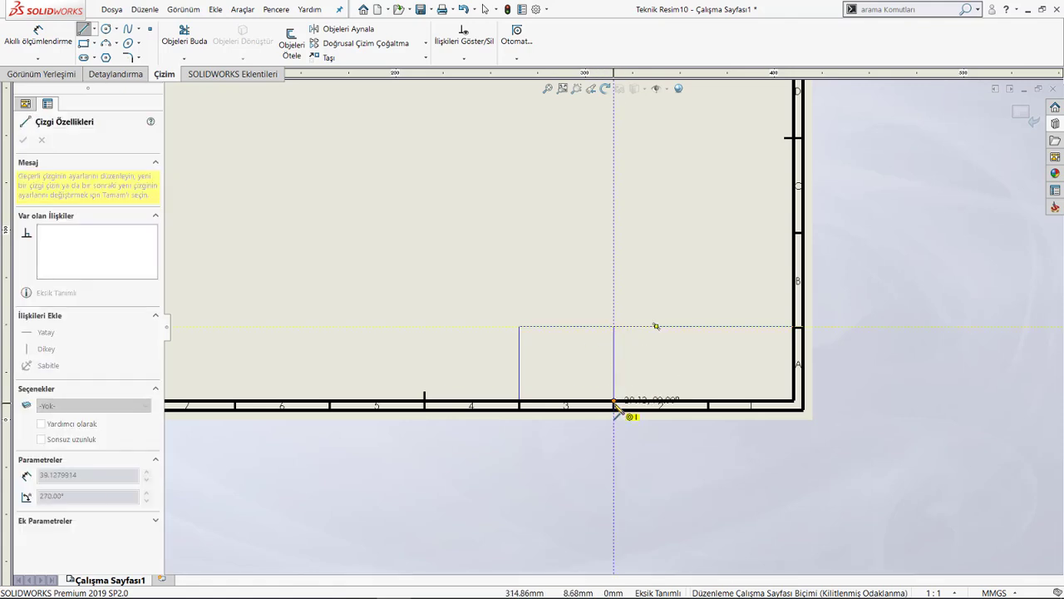
left_click(613, 405)
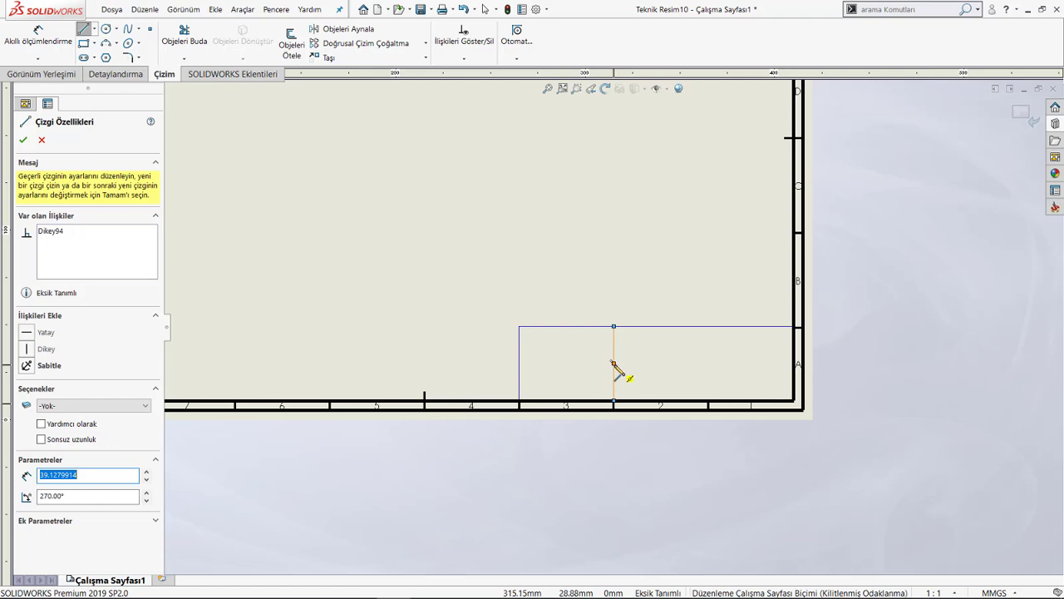
left_click(614, 364)
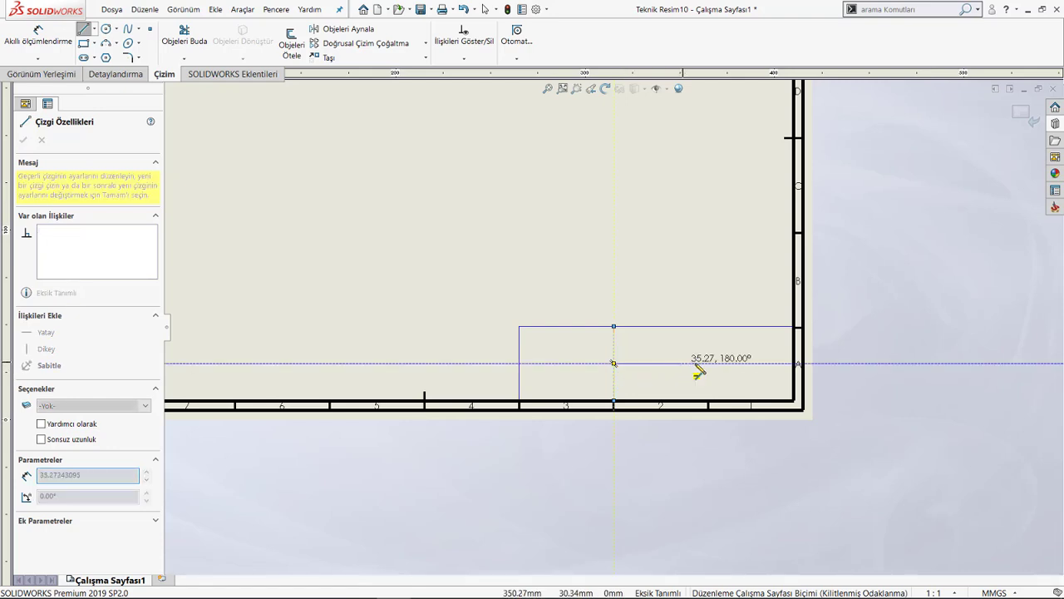
left_click(796, 364)
key("Escape")
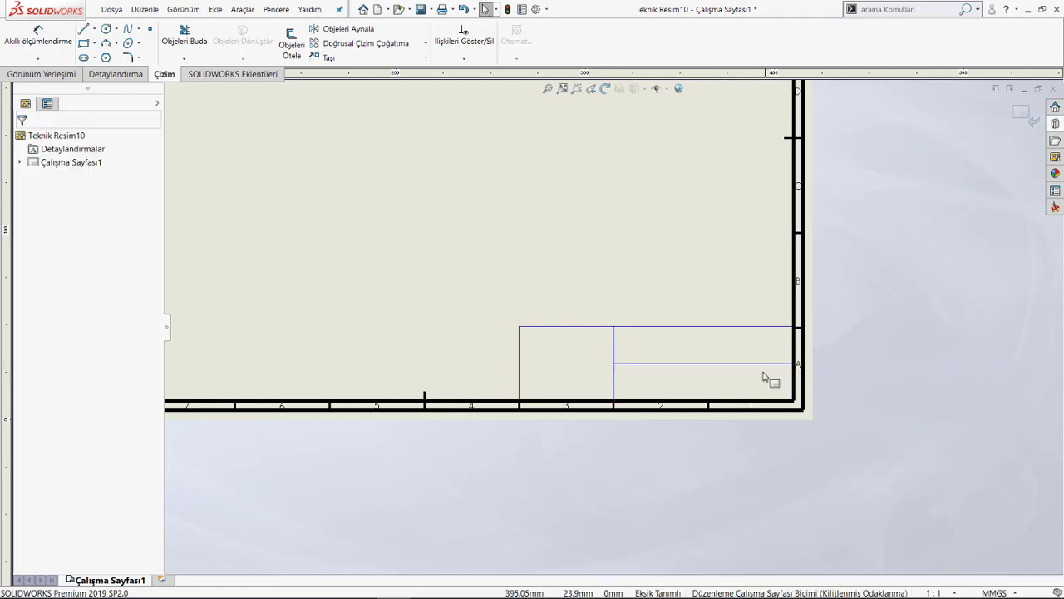
Step: Add a vertical divider line inside the lower-right title-block cell
left_click(491, 246)
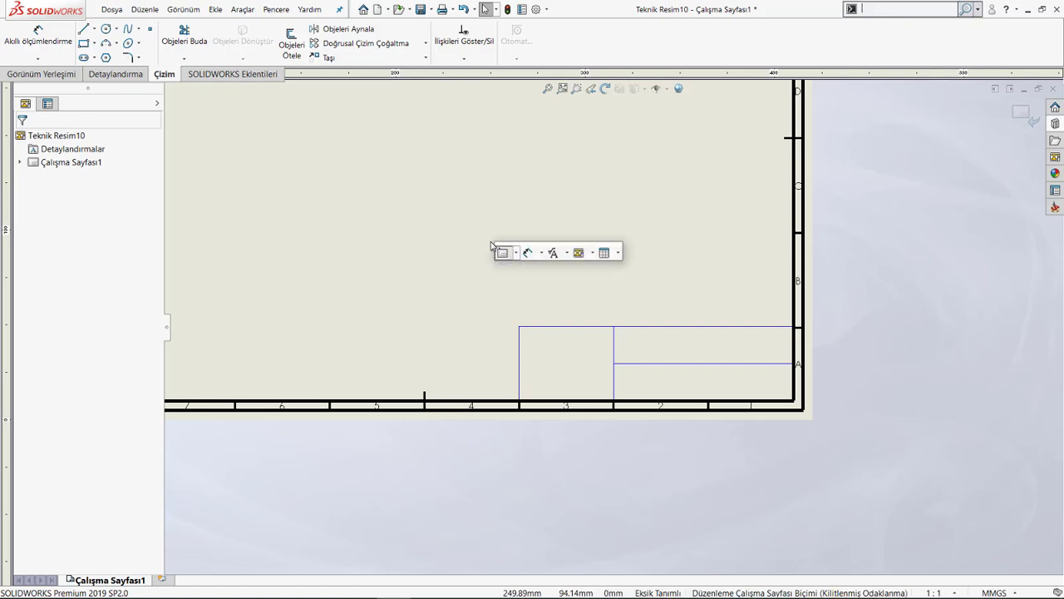
type("ss")
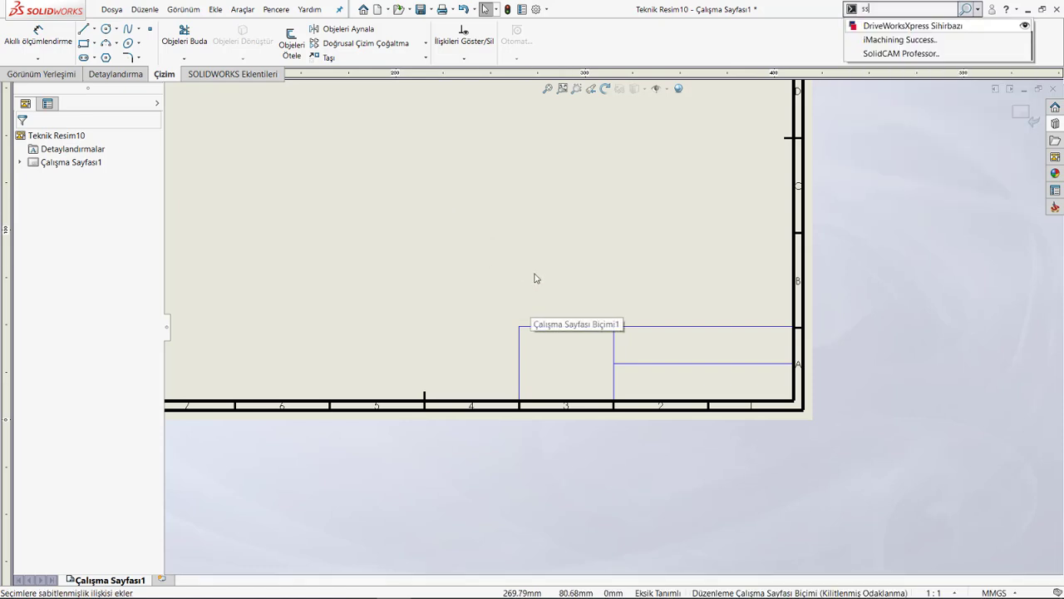
left_click(556, 265)
left_click(563, 246)
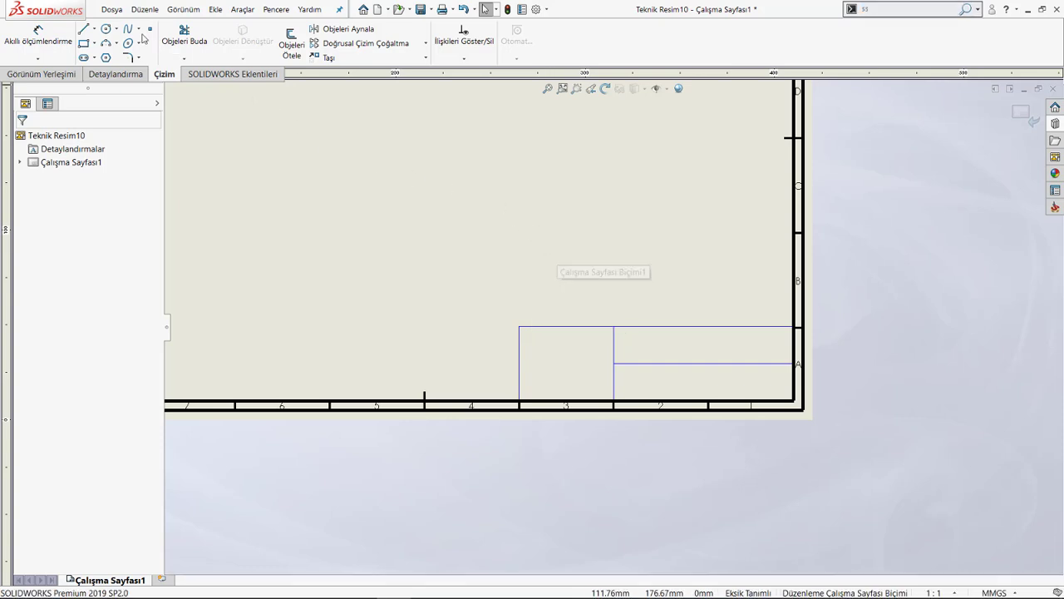
left_click(87, 30)
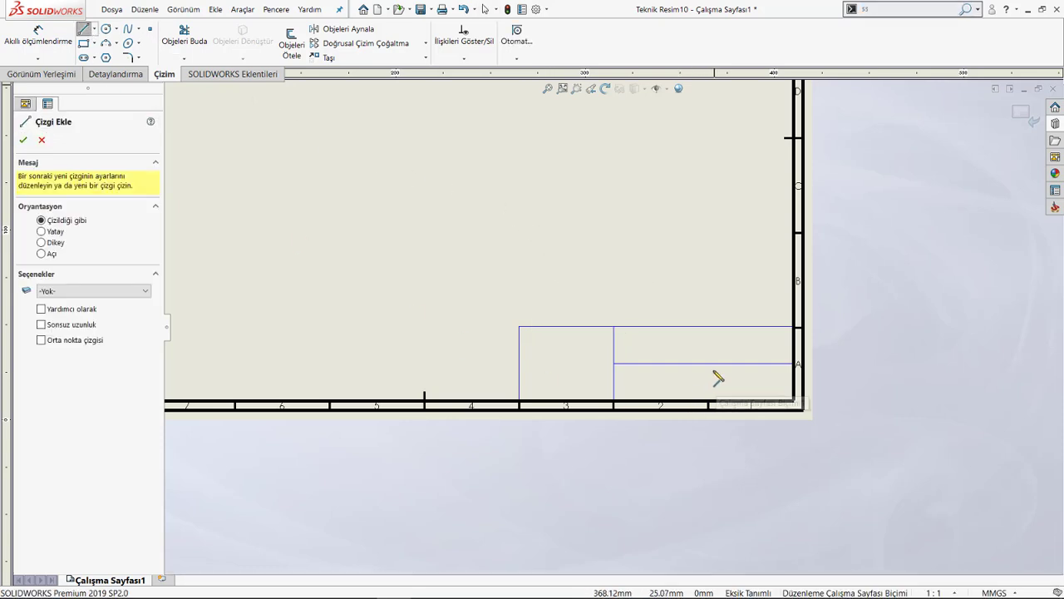
left_click_drag(703, 364, 706, 406)
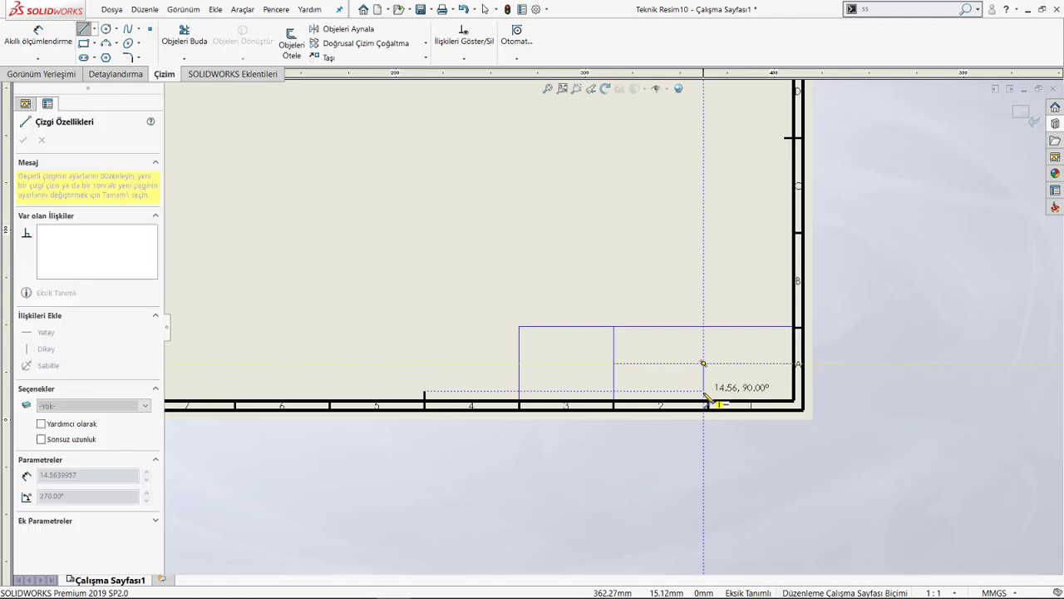
key("Escape")
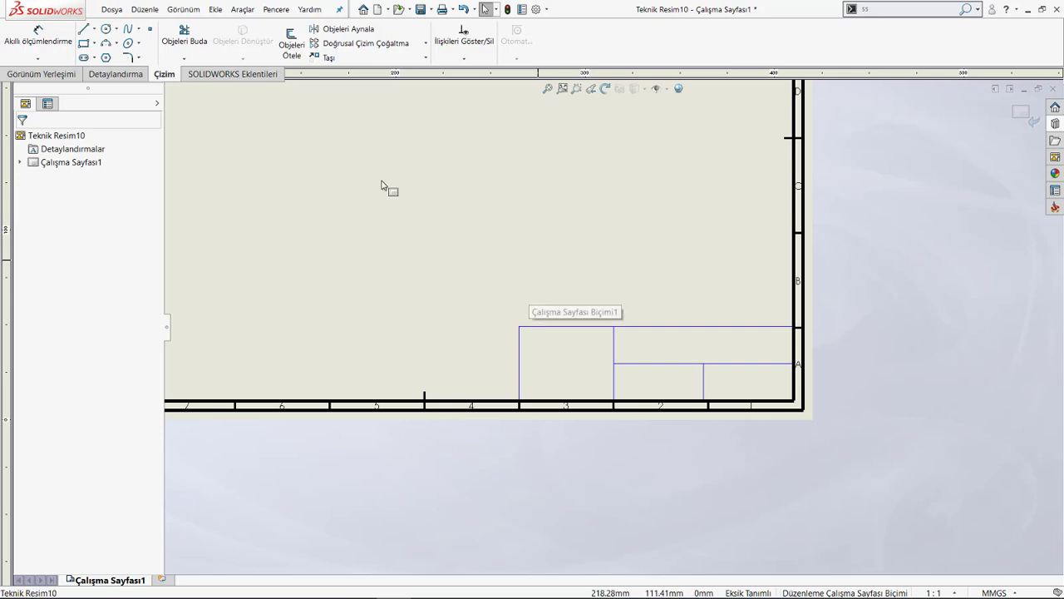
Step: Sketch three 50 mm horizontal row lines across the left title-block cell
left_click(84, 29)
scroll(585, 392, "down", 2)
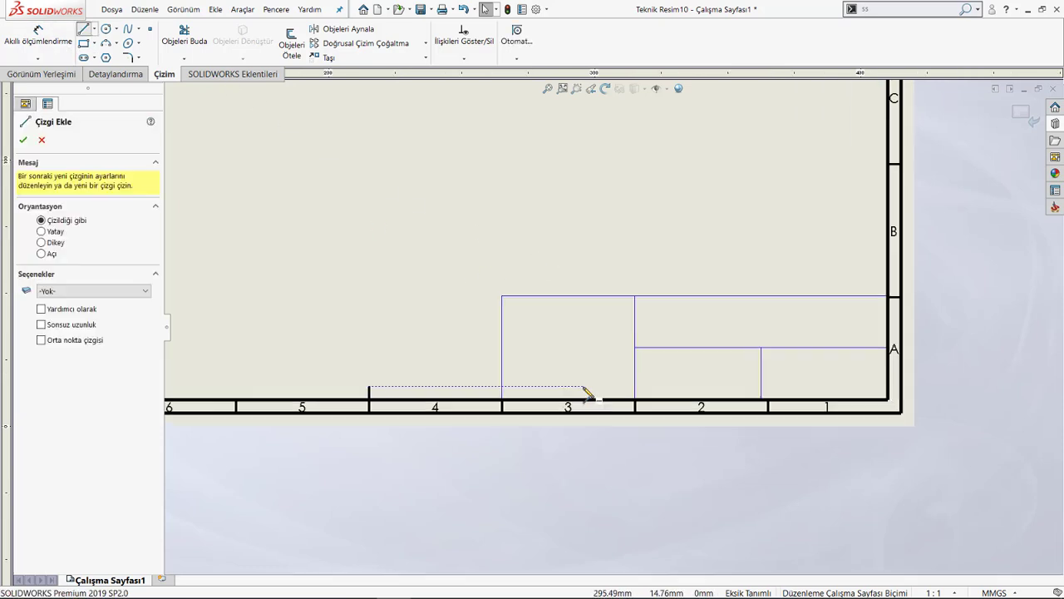
scroll(566, 374, "down", 1)
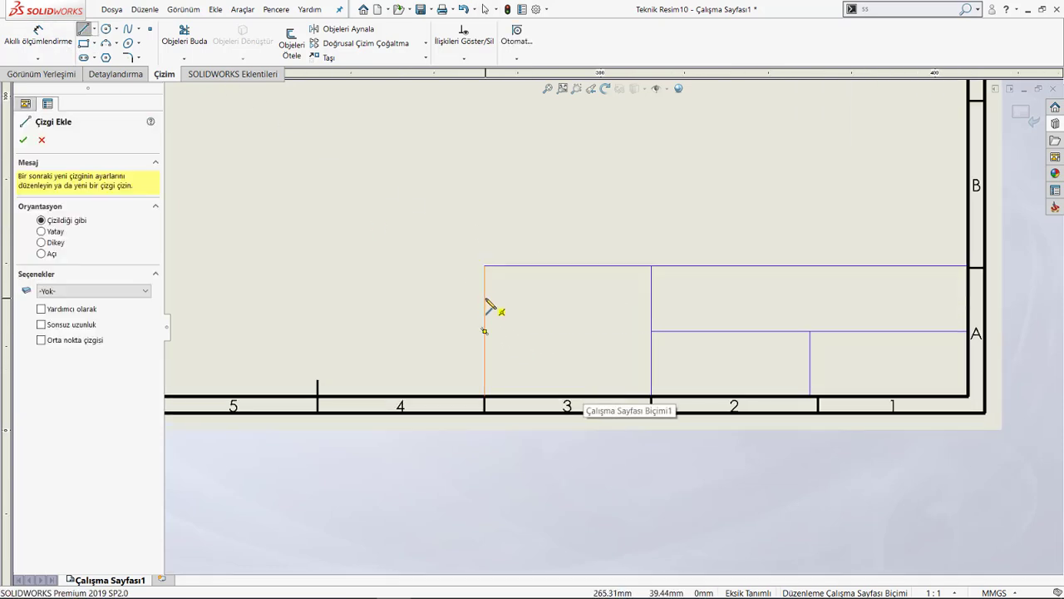
left_click(486, 299)
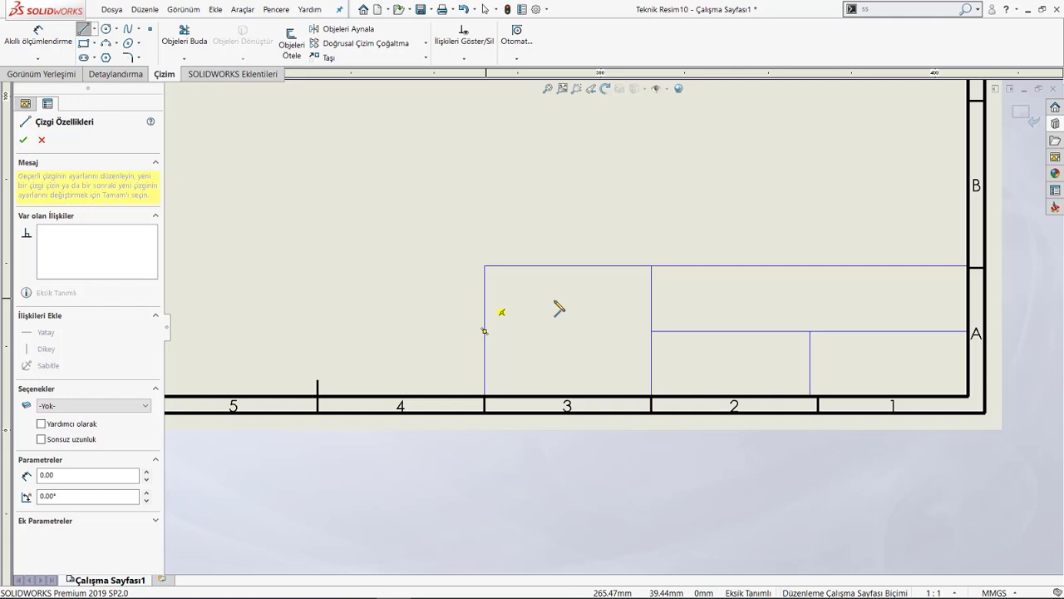
left_click(651, 298)
key("Escape")
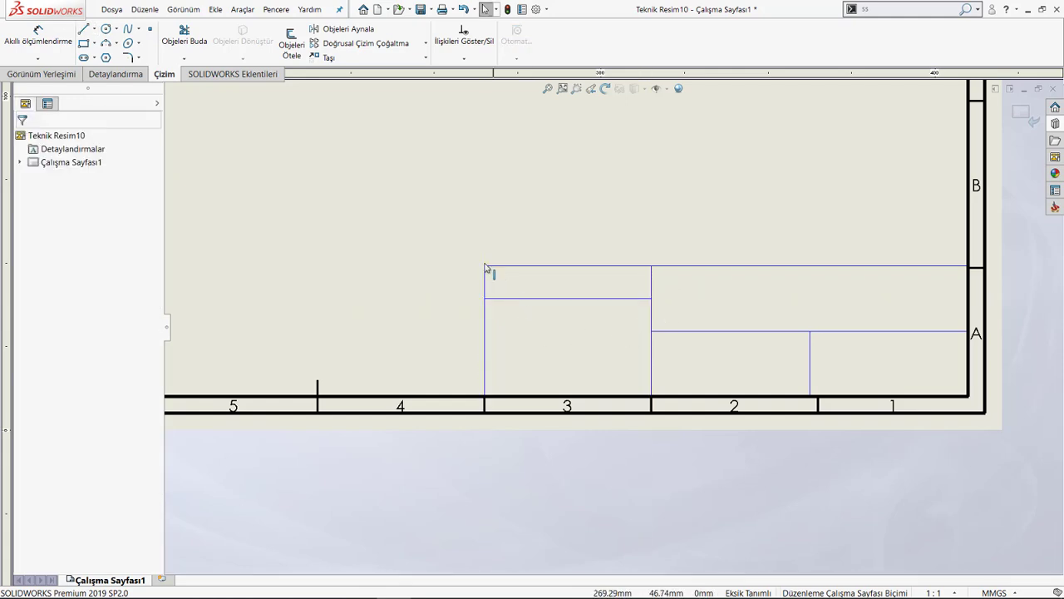
left_click(85, 30)
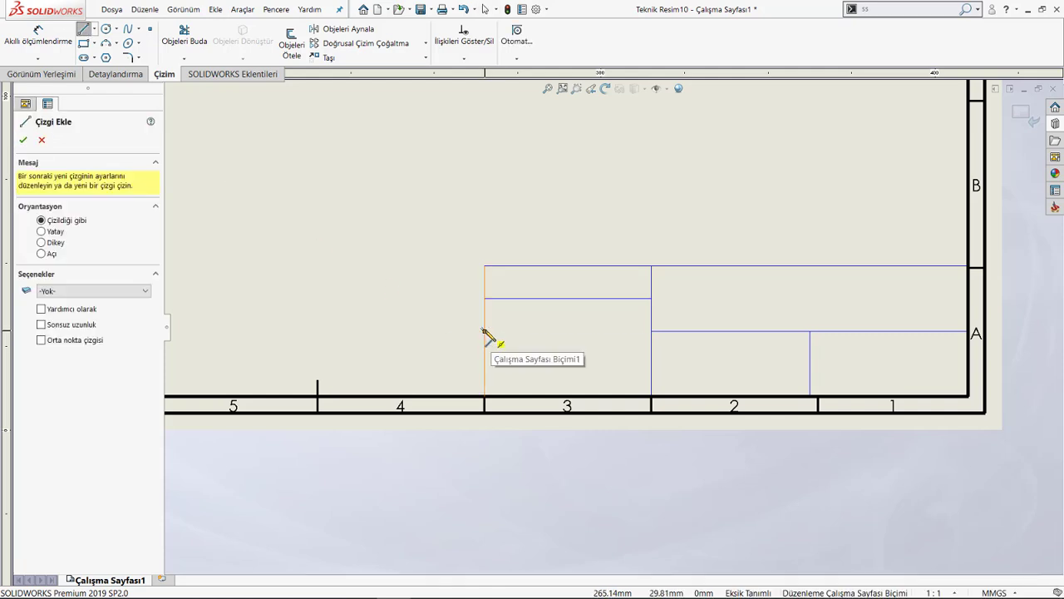
left_click(485, 332)
left_click(651, 331)
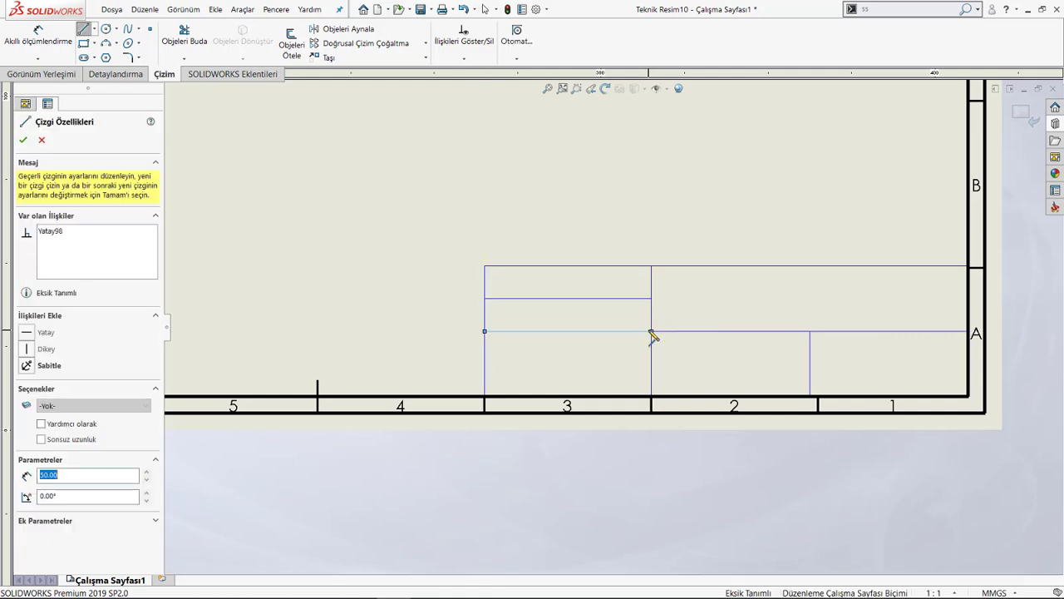
key("Escape")
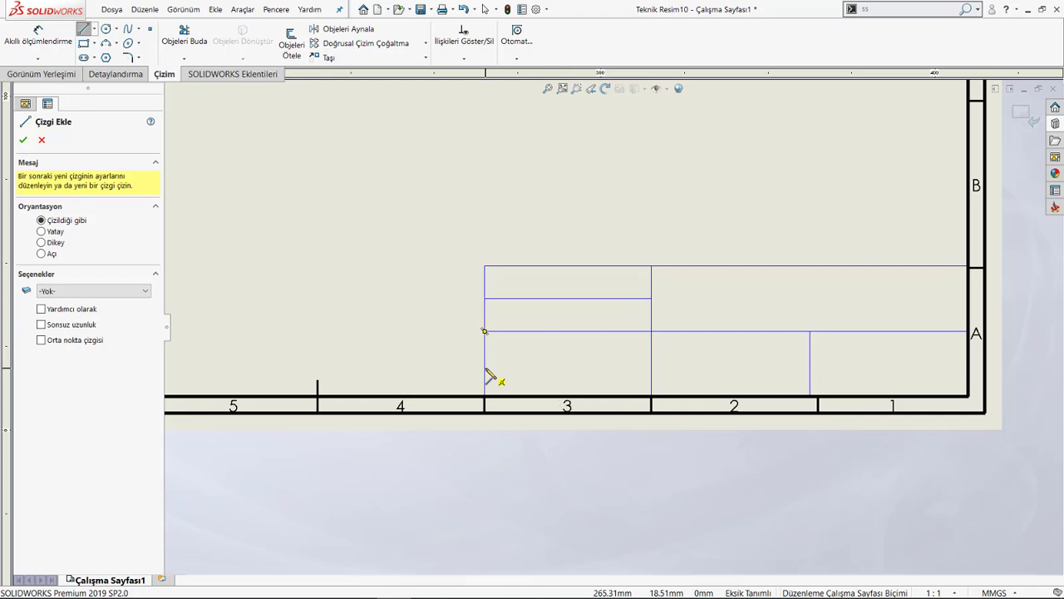
left_click(485, 367)
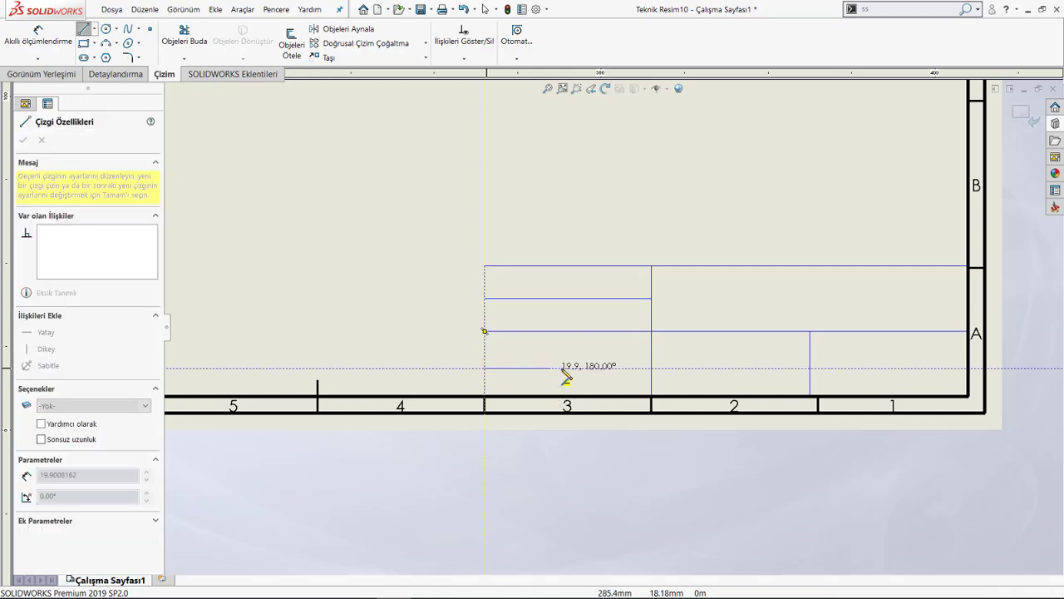
left_click(651, 367)
key("Escape")
scroll(770, 327, "up", 2)
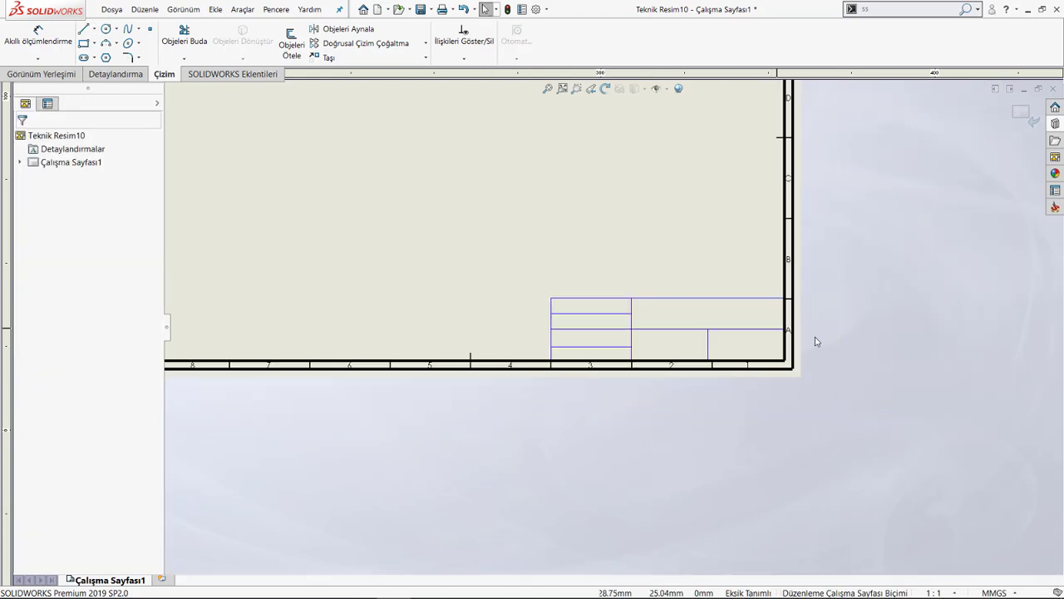
scroll(815, 341, "up", 1)
scroll(715, 304, "up", 1)
scroll(657, 306, "down", 1)
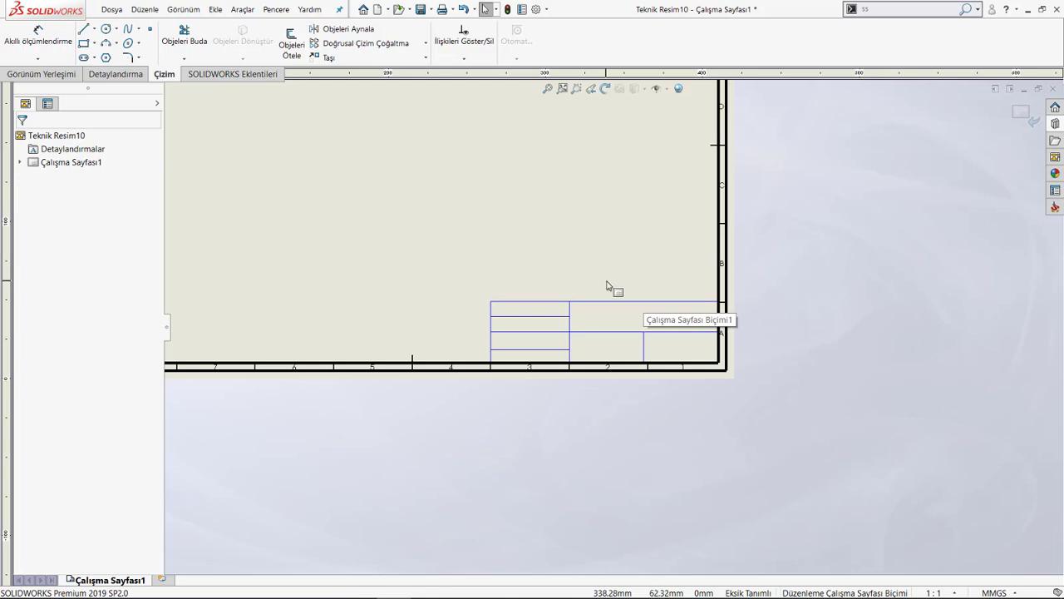
scroll(609, 281, "up", 2)
scroll(619, 295, "up", 1)
scroll(614, 291, "down", 2)
scroll(574, 258, "down", 1)
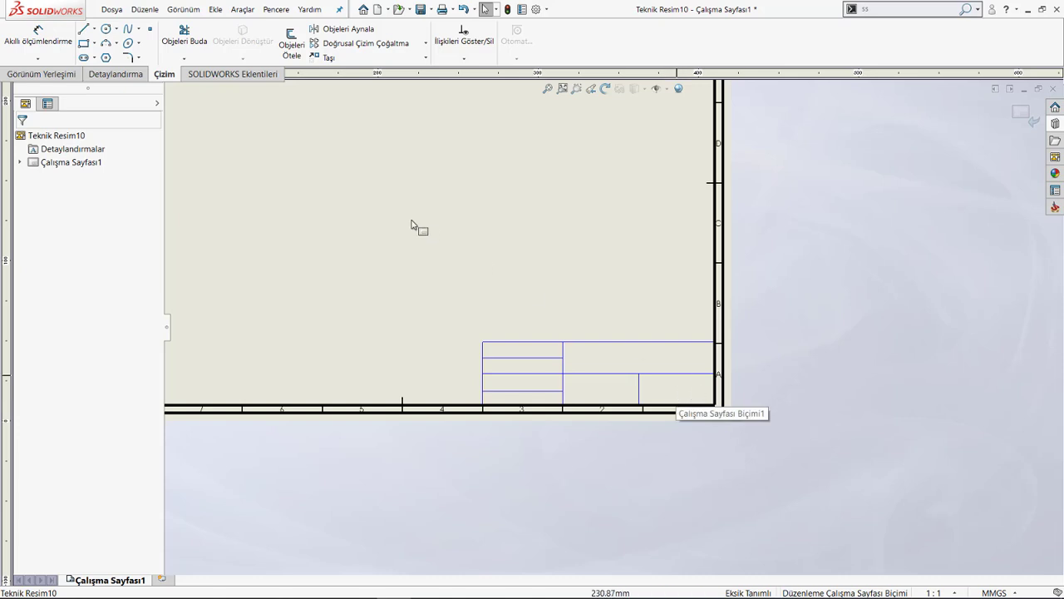
Step: Insert the Instagram image from Masaüstü onto the sheet as a sketch picture
left_click(215, 9)
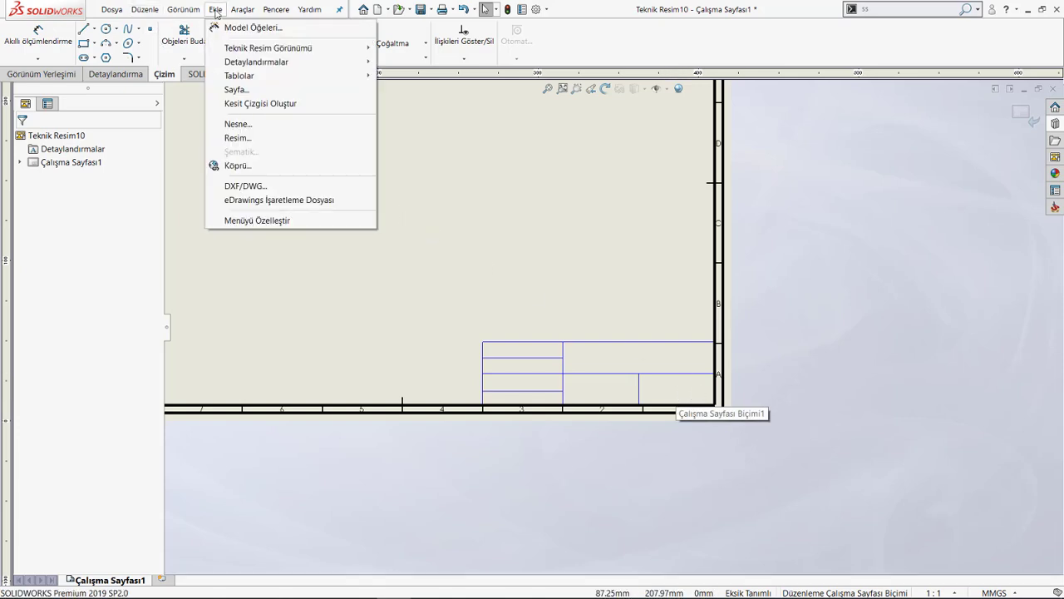
left_click(244, 142)
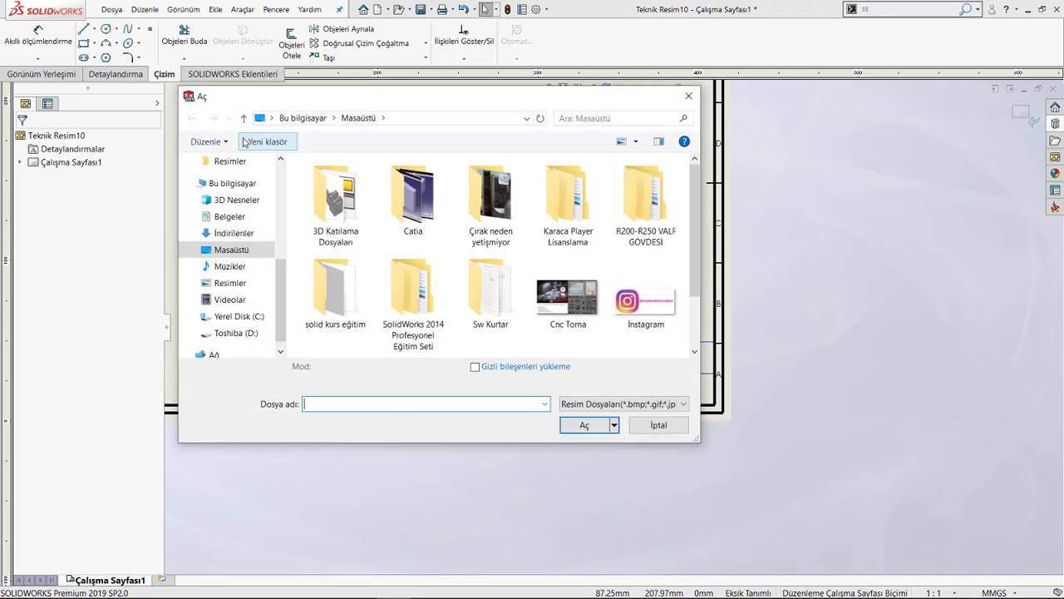
scroll(620, 334, "down", 2)
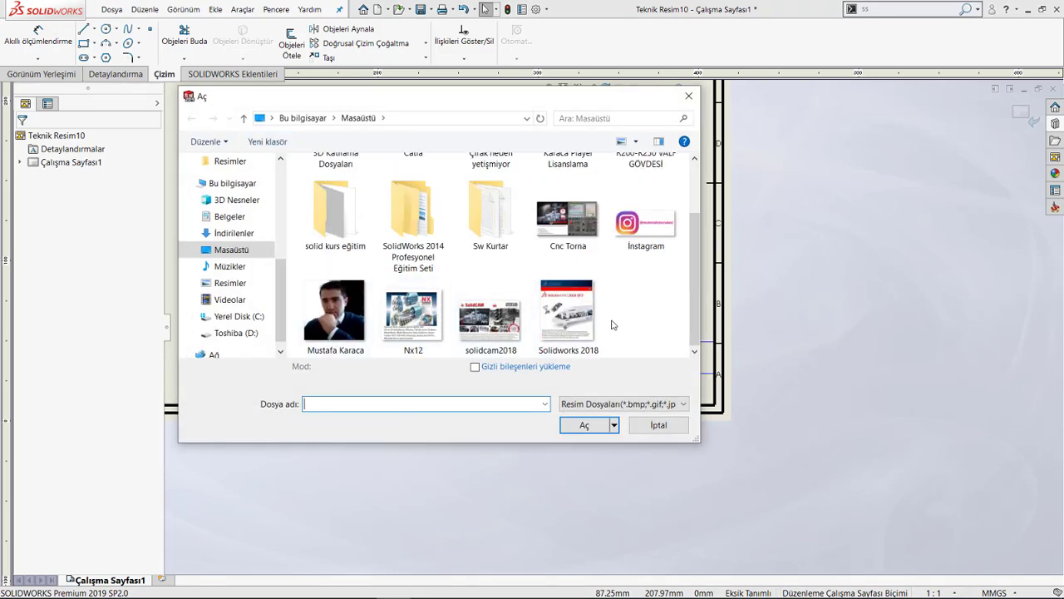
left_click(659, 231)
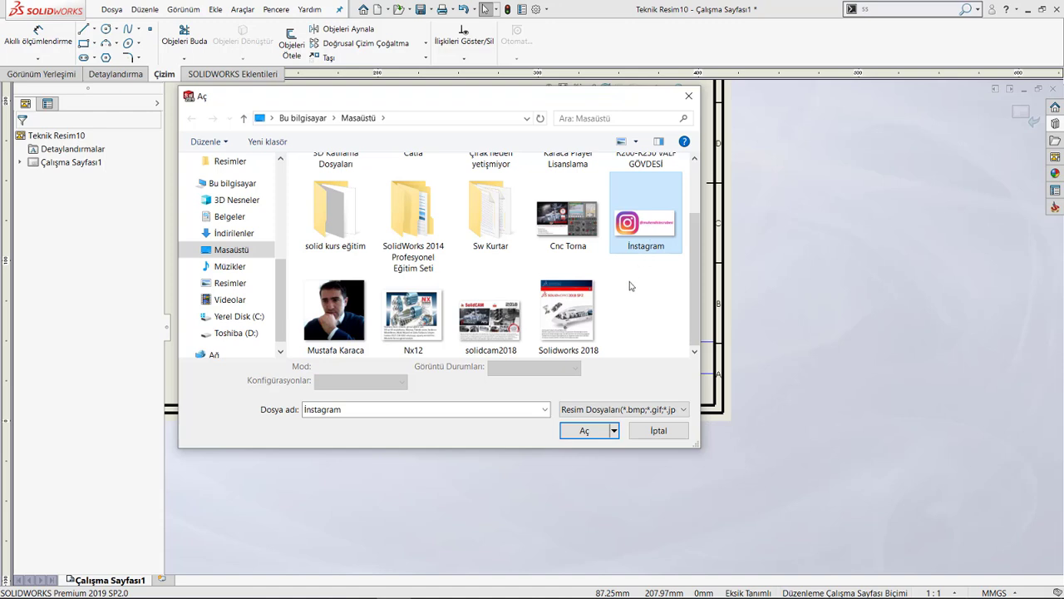
left_click(602, 441)
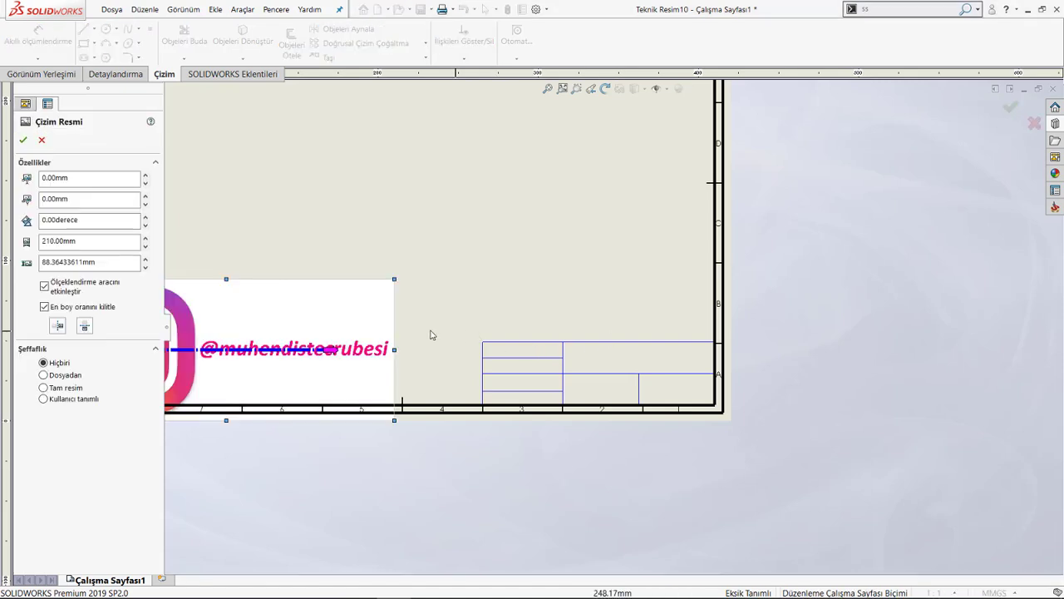
Step: Shrink the Instagram picture and move it toward the title block
scroll(333, 325, "up", 2)
scroll(344, 327, "down", 1)
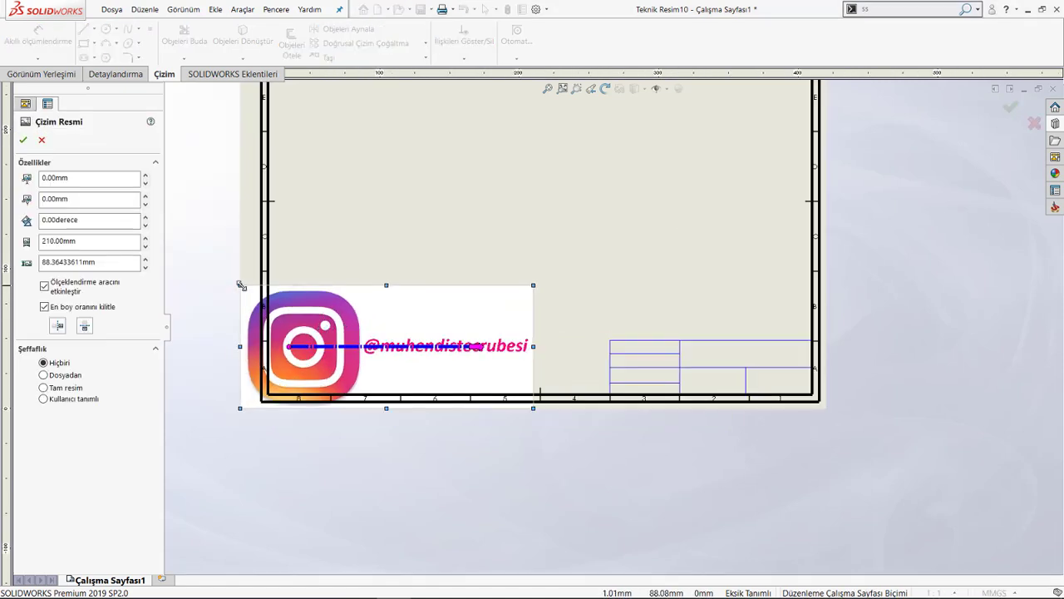
left_click_drag(239, 285, 447, 388)
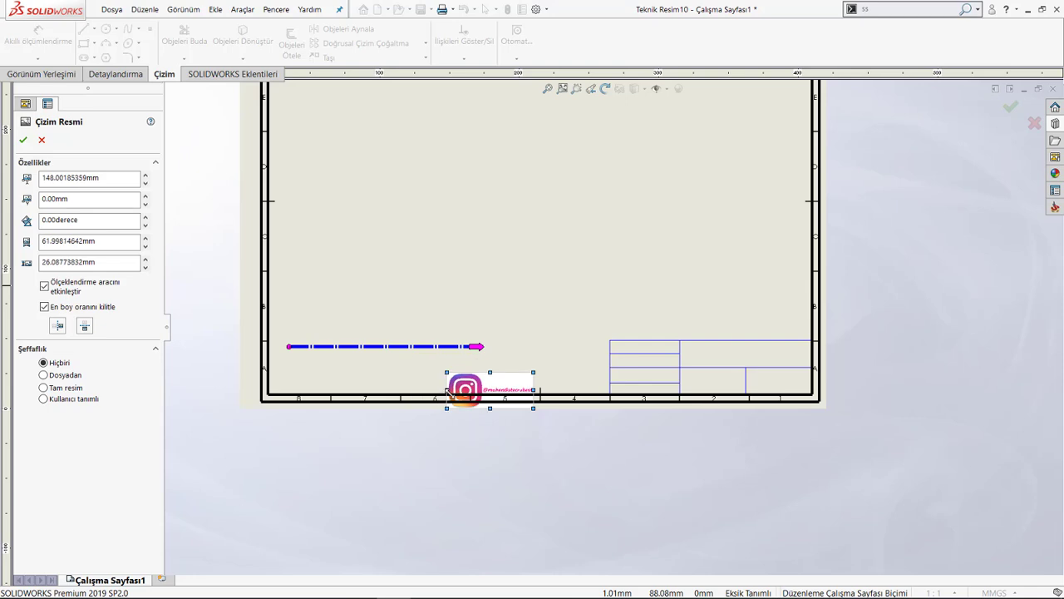
mouse_move(505, 385)
left_mouse_down()
mouse_move(632, 366)
mouse_move(782, 363)
mouse_move(820, 374)
left_mouse_up()
scroll(831, 387, "down", 2)
scroll(832, 387, "down", 3)
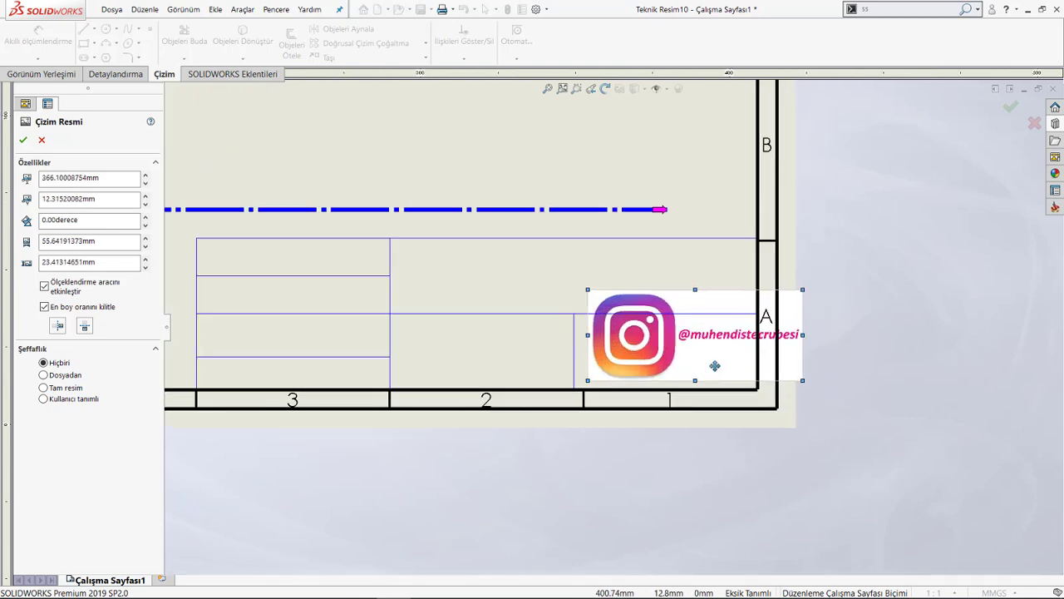
scroll(743, 359, "down", 2)
Step: Fit the picture into the bottom-right cell at about 46.8 × 19 mm and confirm
left_click_drag(827, 266, 751, 307)
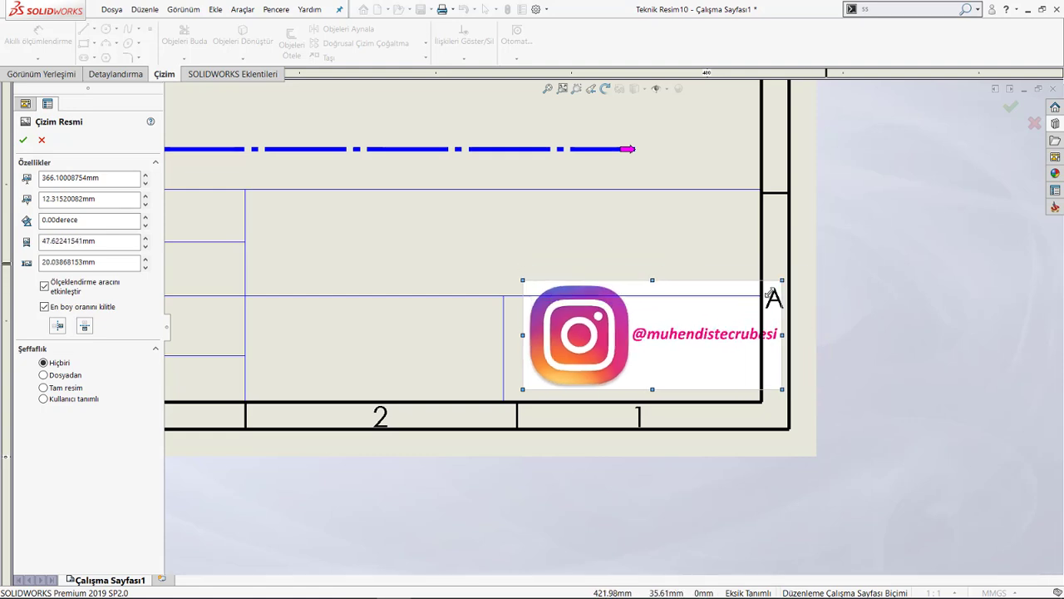
left_click_drag(677, 337, 671, 337)
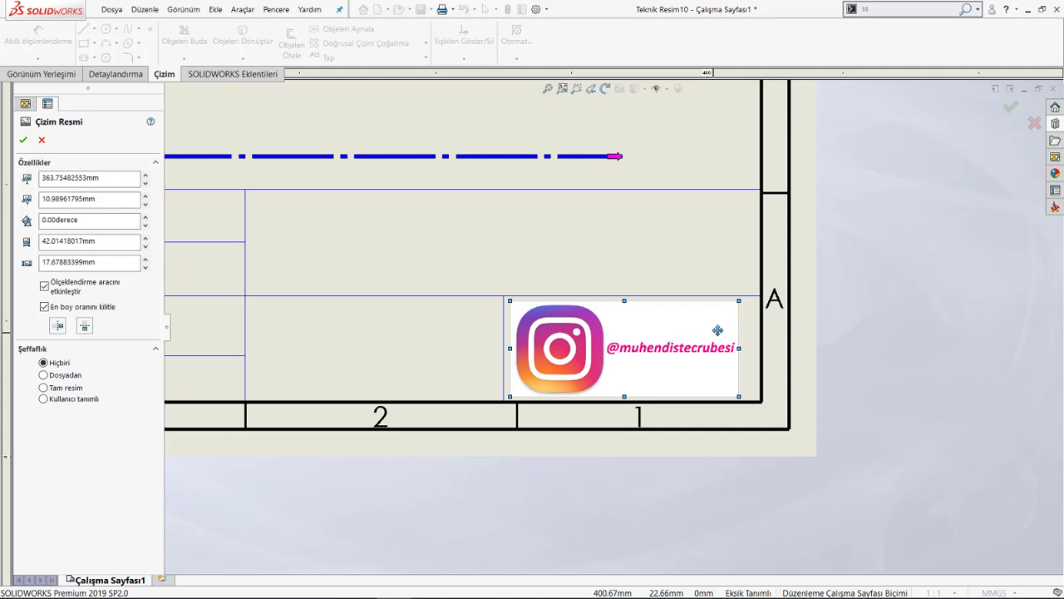
left_click_drag(737, 303, 743, 304)
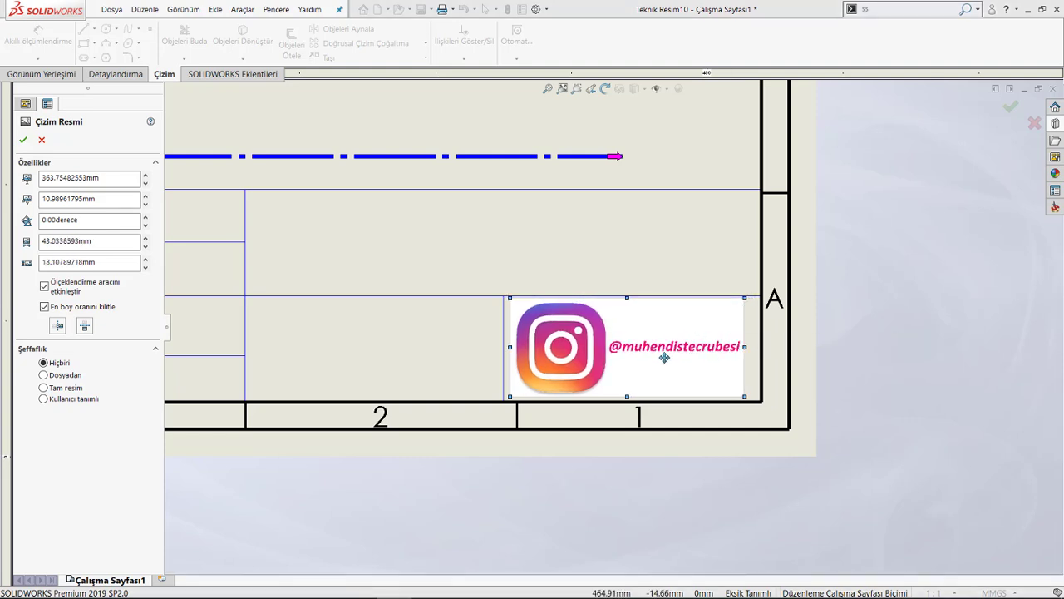
left_click_drag(647, 345, 655, 343)
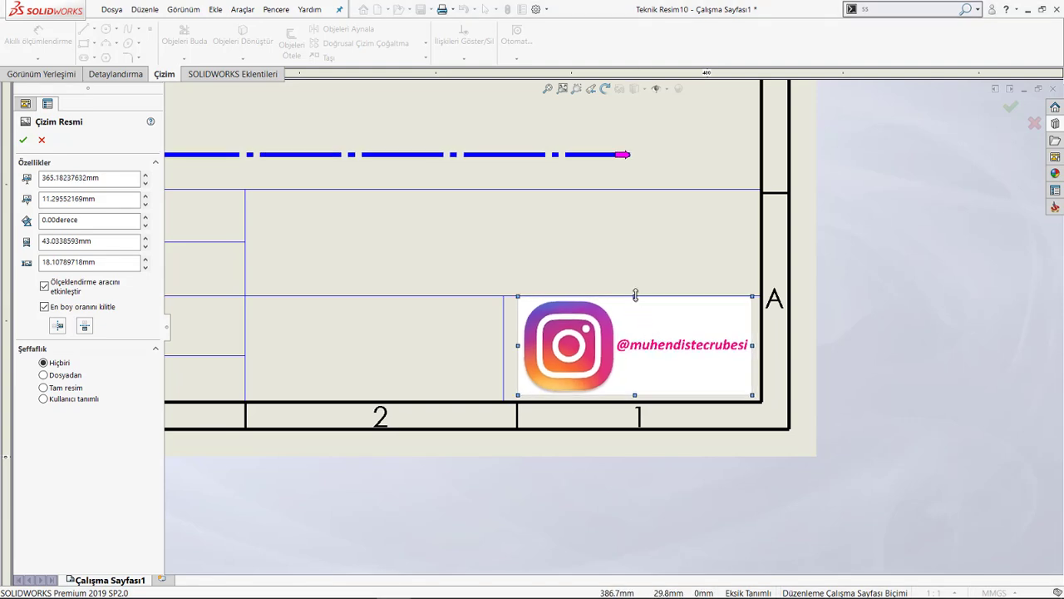
left_click_drag(636, 295, 633, 305)
left_click_drag(647, 341, 626, 335)
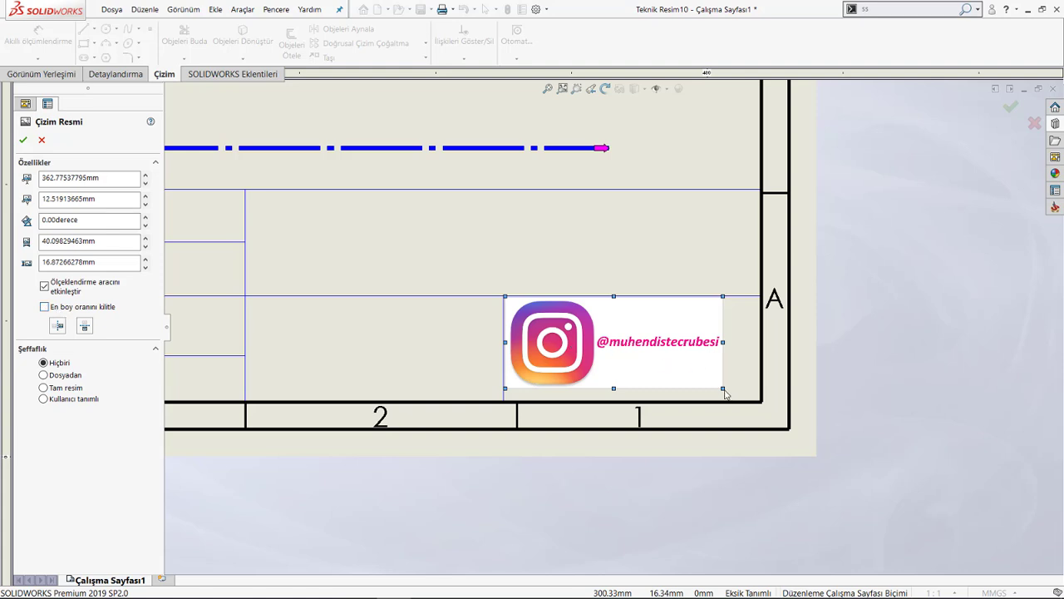
left_click_drag(722, 388, 758, 400)
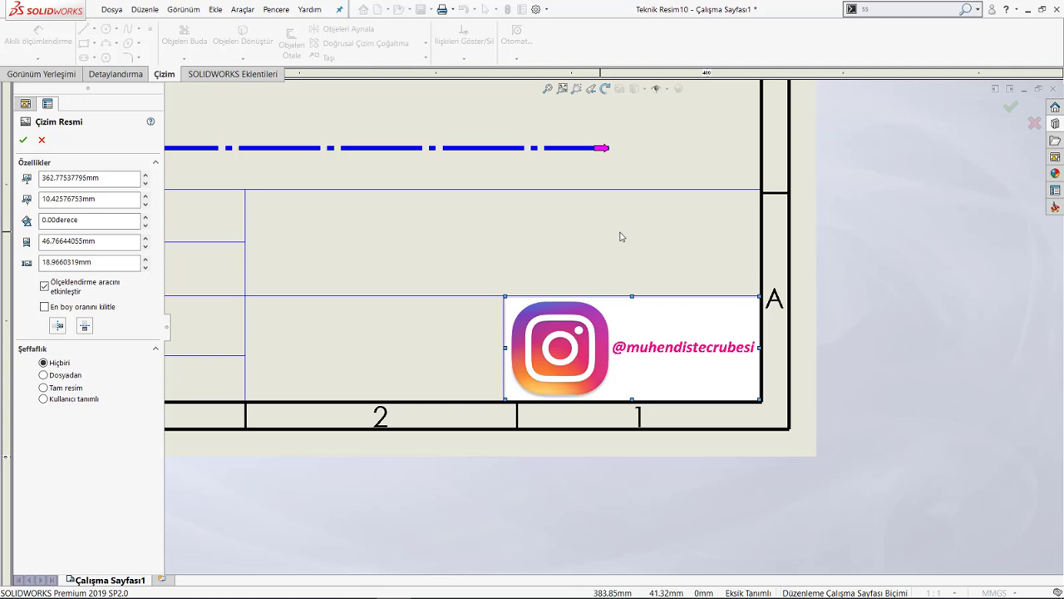
left_click(24, 140)
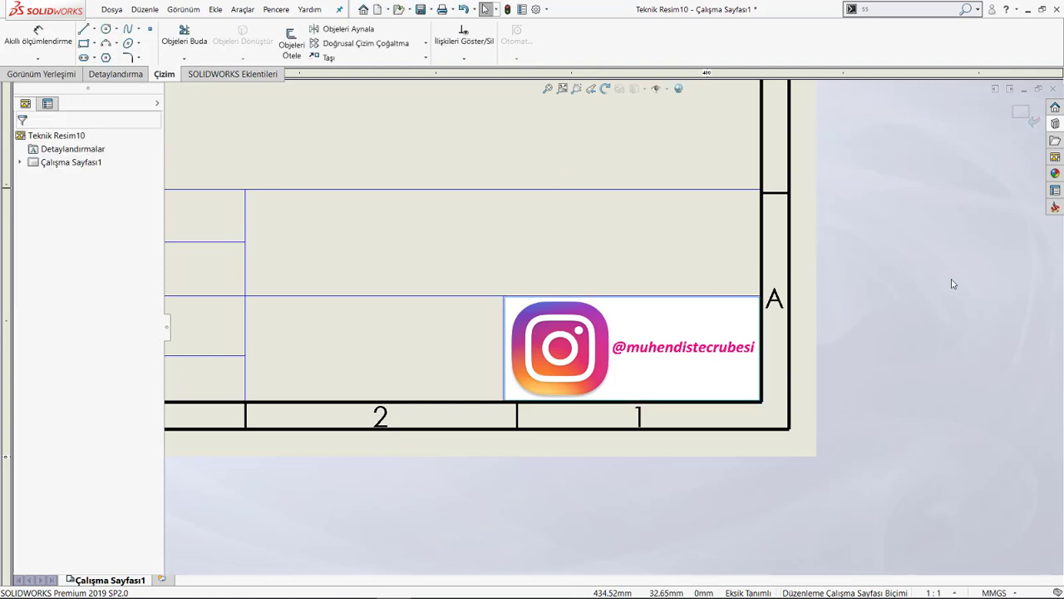
Step: Zoom to frame the whole title block and switch to the Detaylandırma annotation tools
scroll(599, 341, "up", 3)
scroll(582, 328, "up", 2)
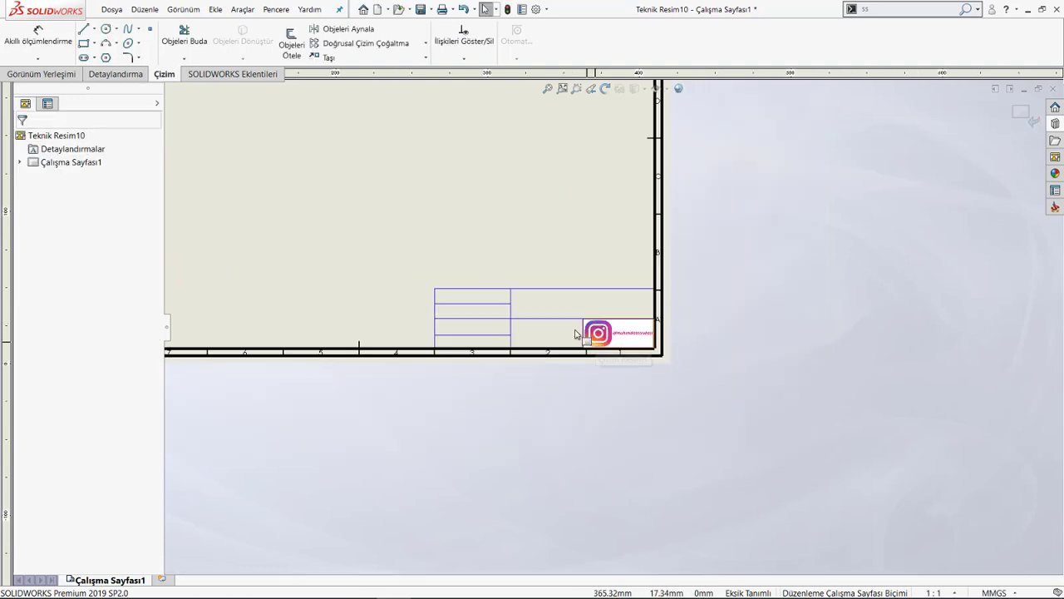
scroll(570, 328, "down", 2)
scroll(560, 307, "down", 1)
scroll(549, 274, "up", 2)
scroll(547, 241, "down", 2)
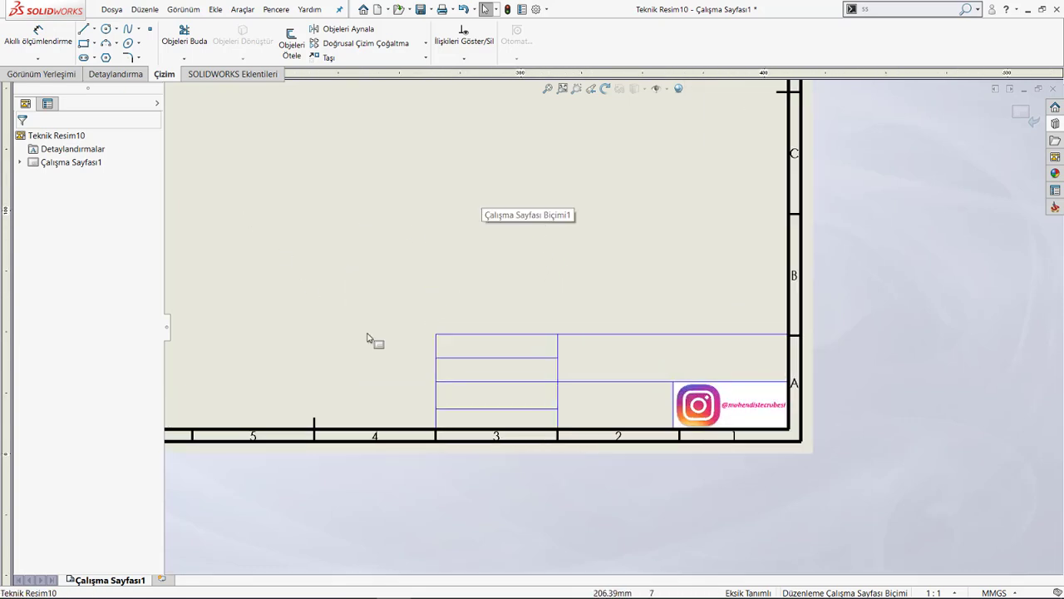
left_click(116, 73)
Step: Place a note with the designer's full name in the top-left title-block cell
left_click(201, 42)
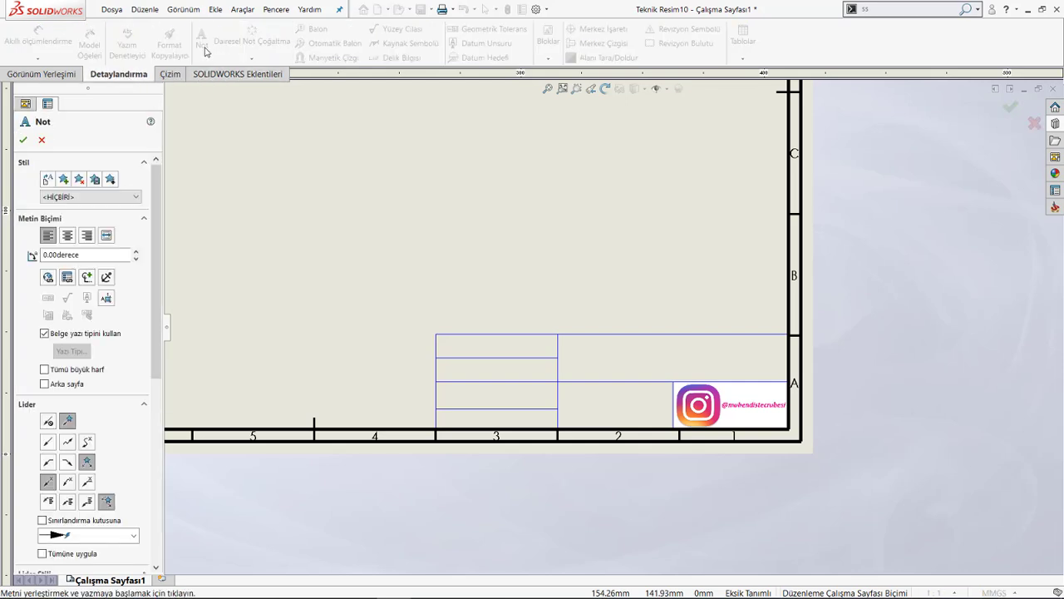
left_click(450, 344)
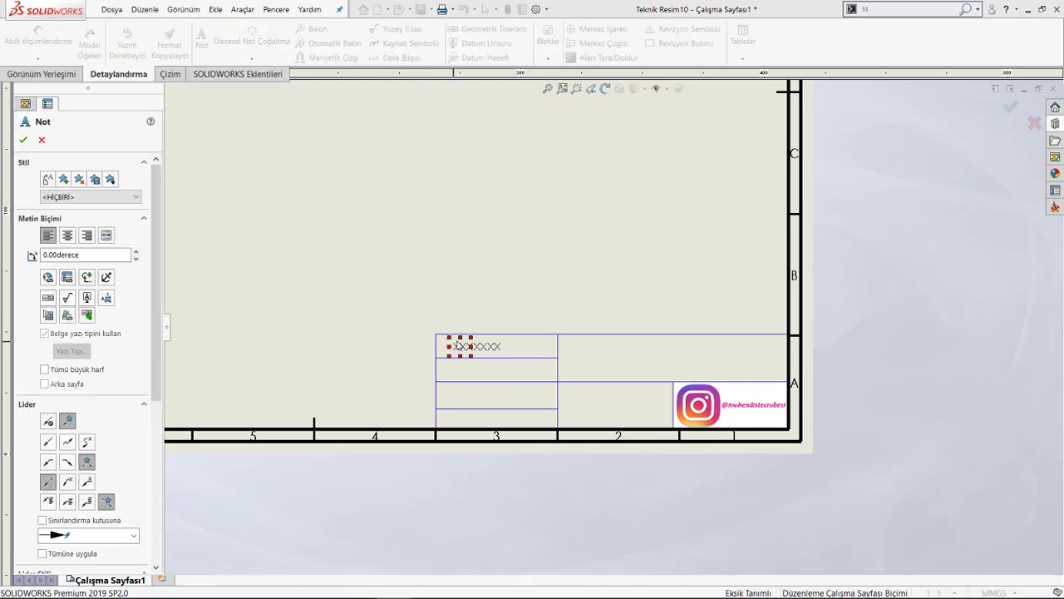
type("Must")
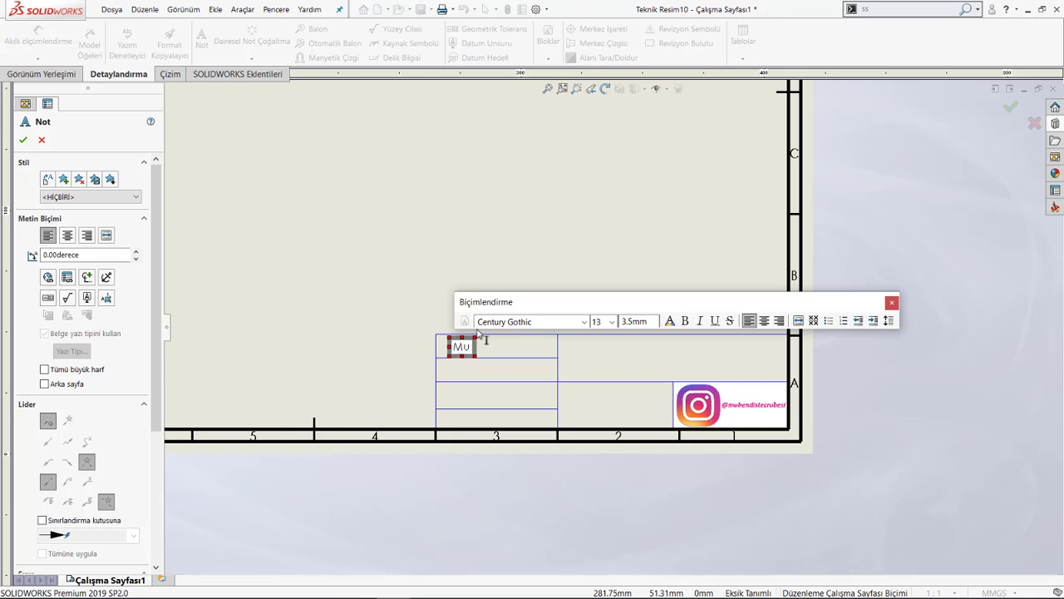
type("afa Karac")
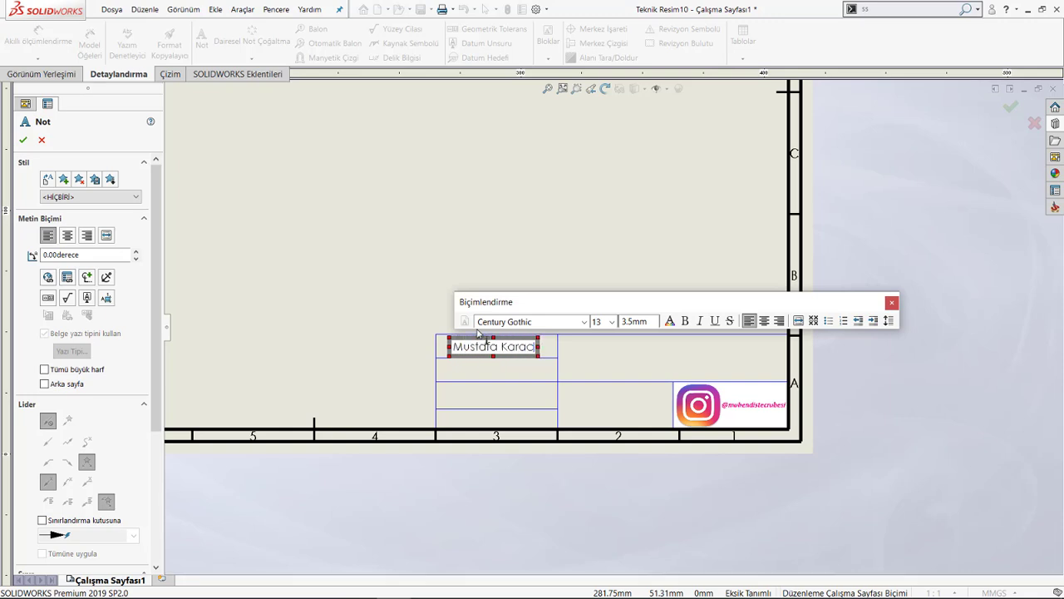
type("a")
left_click(394, 247)
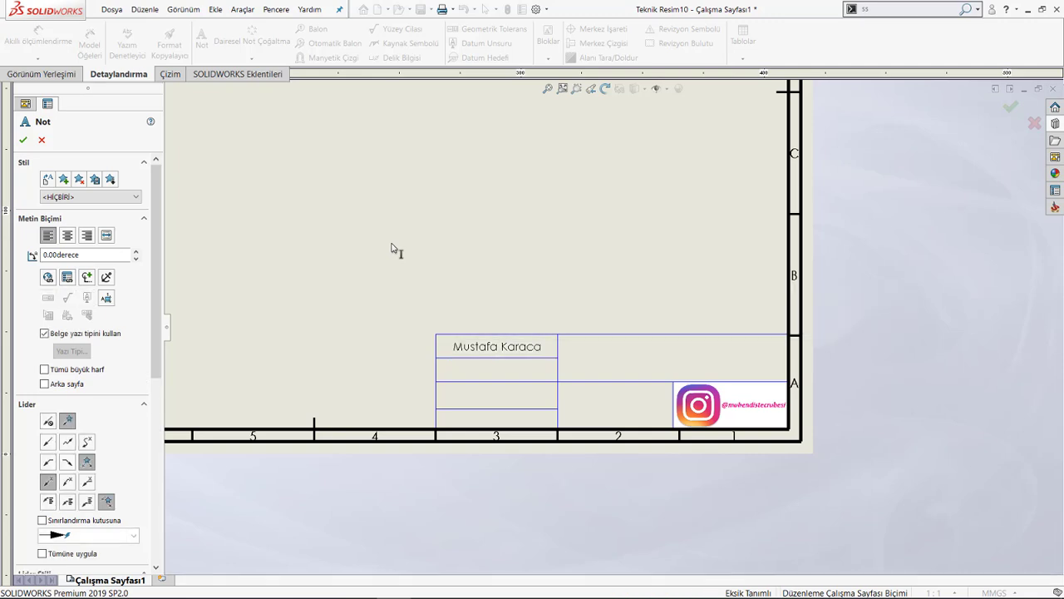
key("Escape")
scroll(505, 360, "down", 3)
left_click(527, 334)
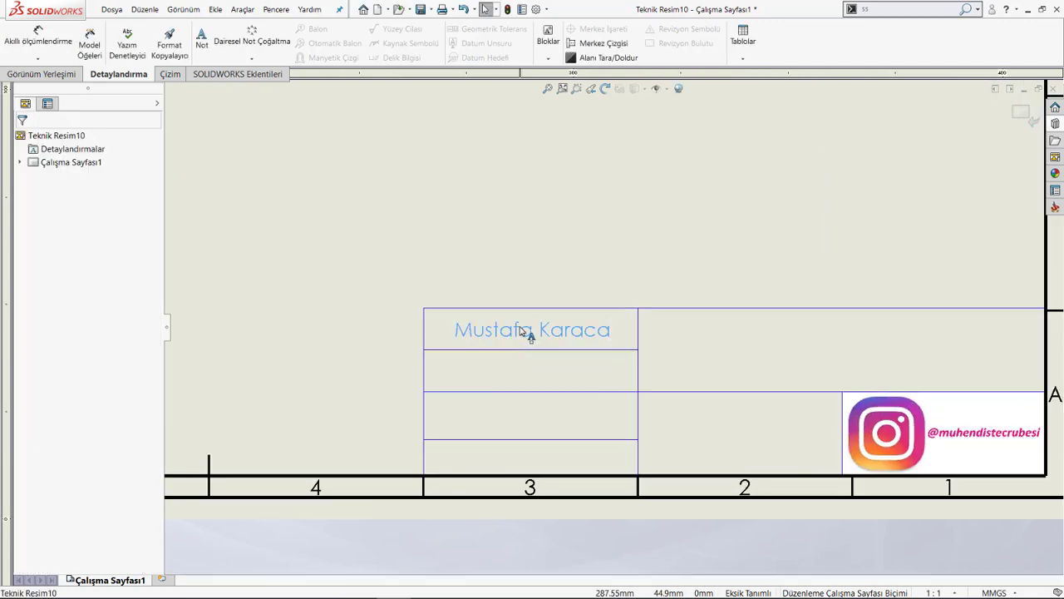
left_click(491, 196)
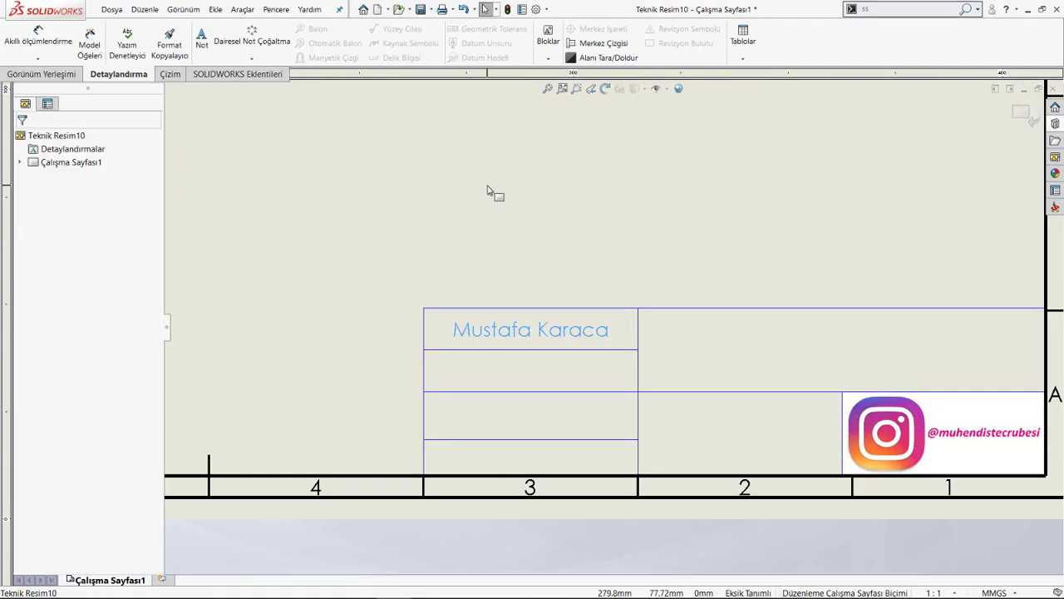
scroll(641, 363, "up", 2)
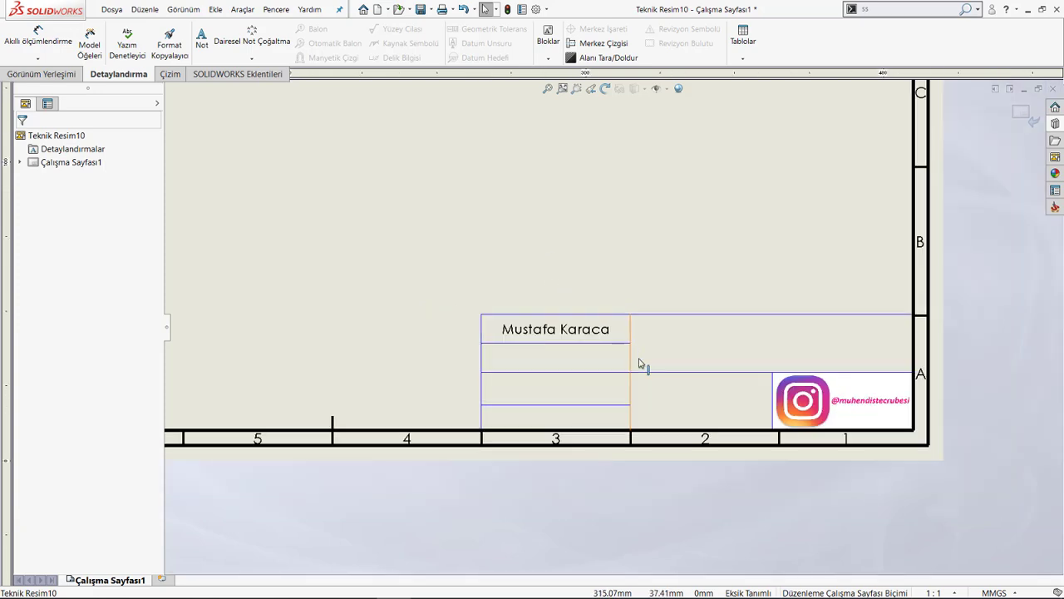
scroll(631, 371, "up", 1)
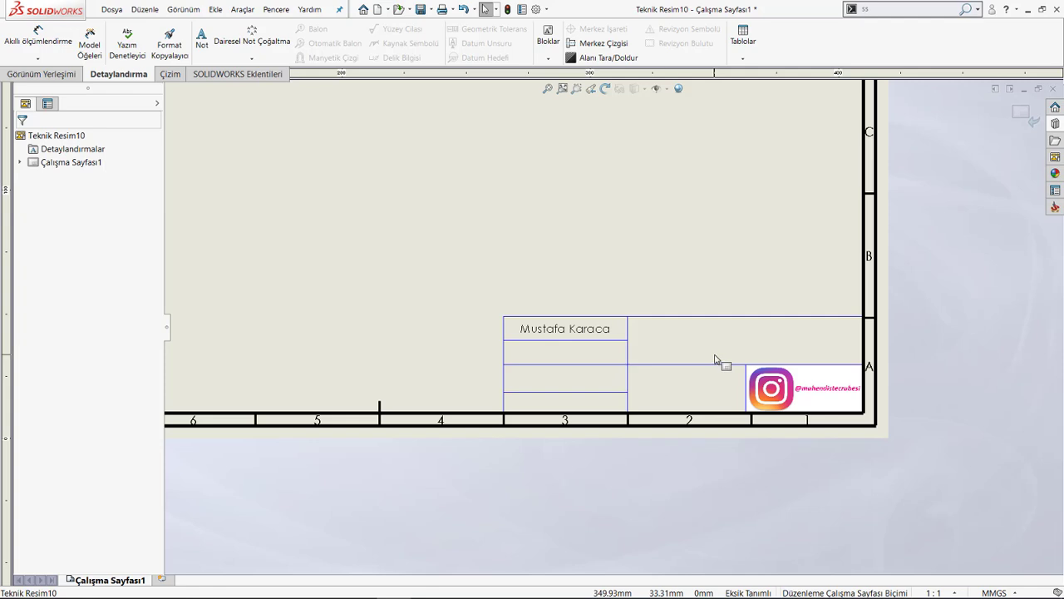
scroll(786, 354, "down", 1)
scroll(791, 349, "down", 1)
scroll(732, 359, "down", 1)
scroll(495, 367, "down", 1)
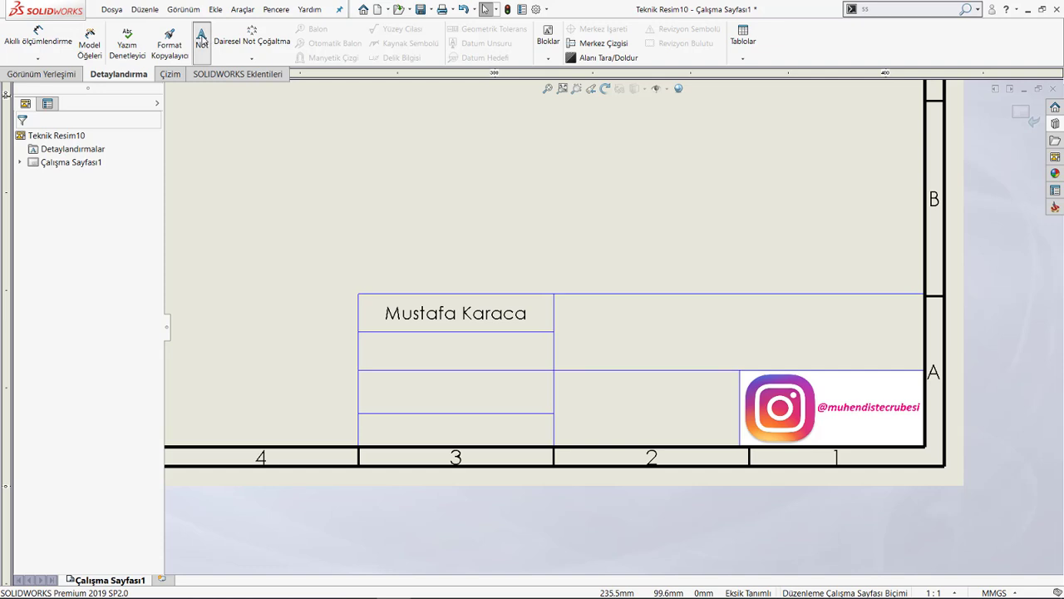
Step: Place a new note in the cell below the name and open Link to Property
left_click(201, 37)
left_click(402, 349)
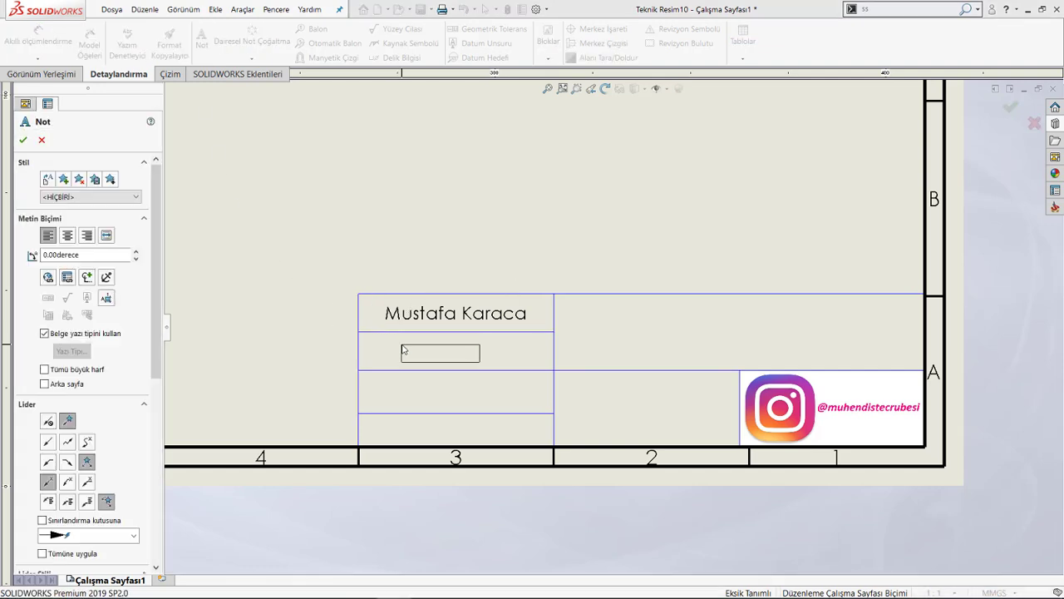
left_click(403, 349)
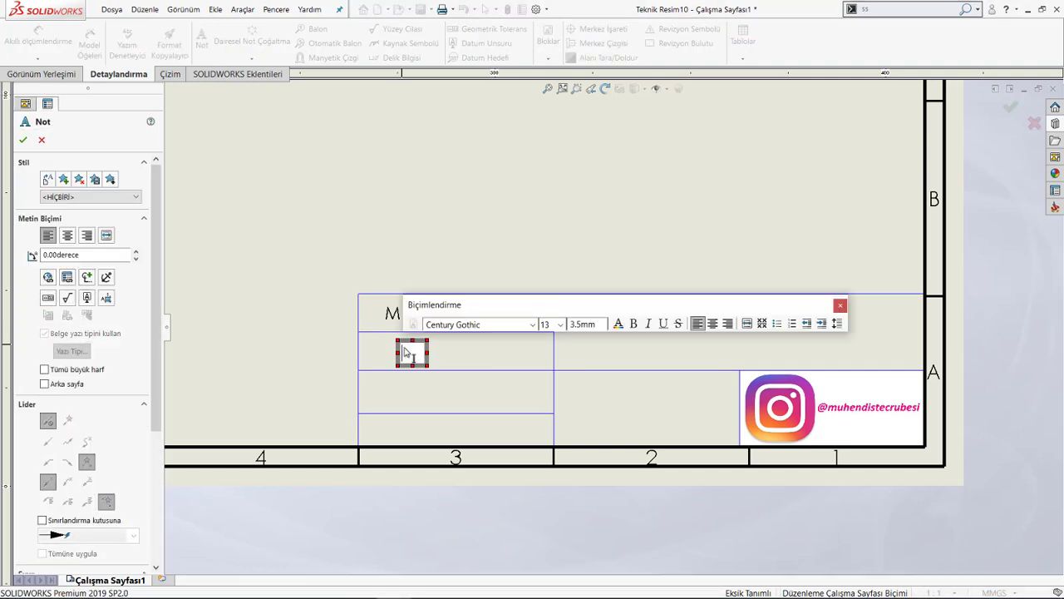
left_click(67, 278)
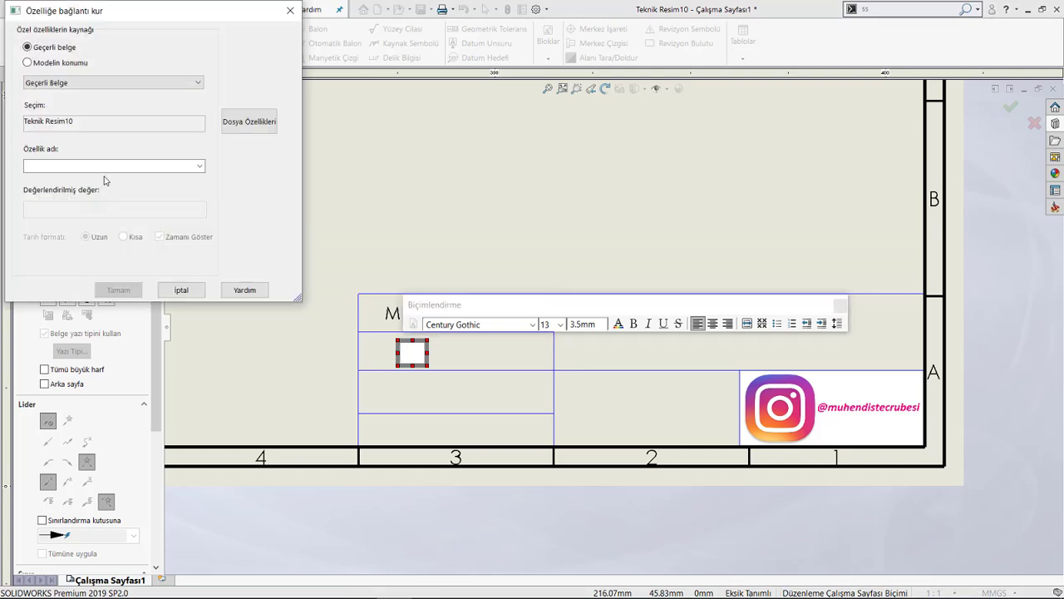
Step: Change the SWFormatBoy file property's type to Tarih and apply
left_click(254, 127)
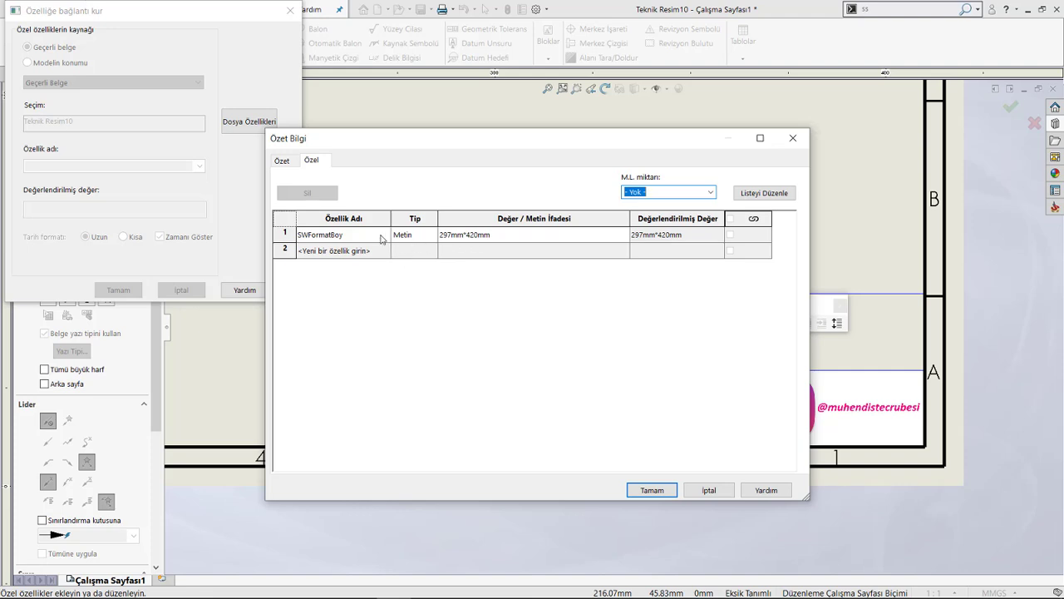
left_click(381, 239)
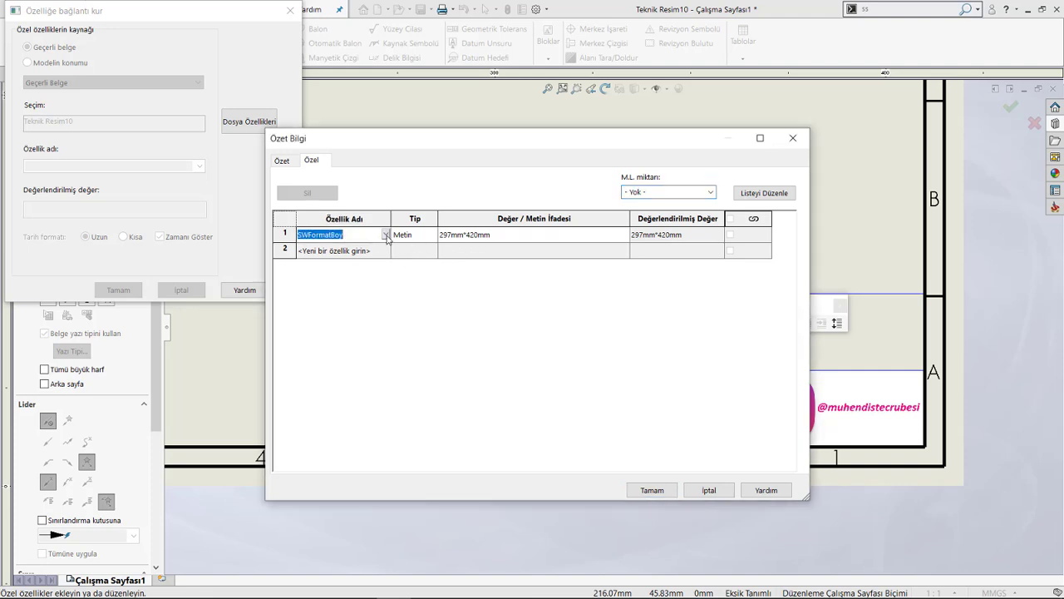
left_click(433, 238)
left_click(432, 237)
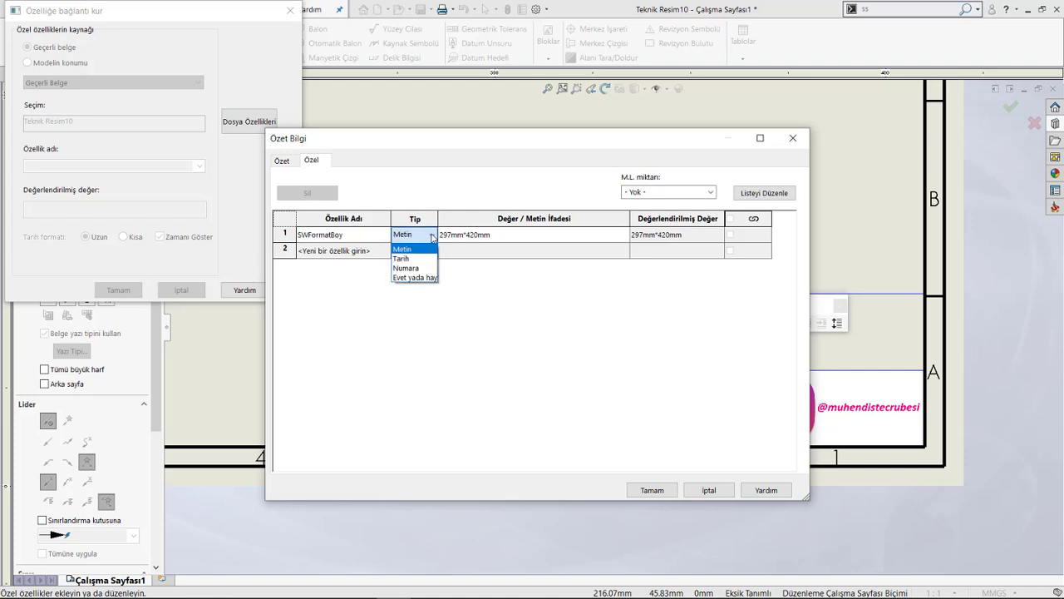
left_click(419, 259)
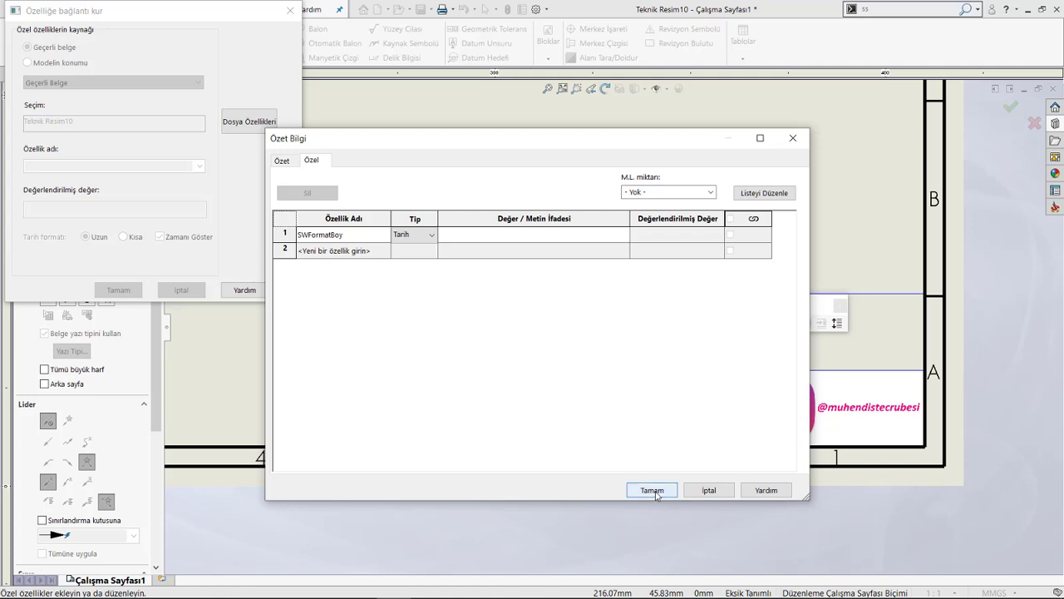
left_click(711, 195)
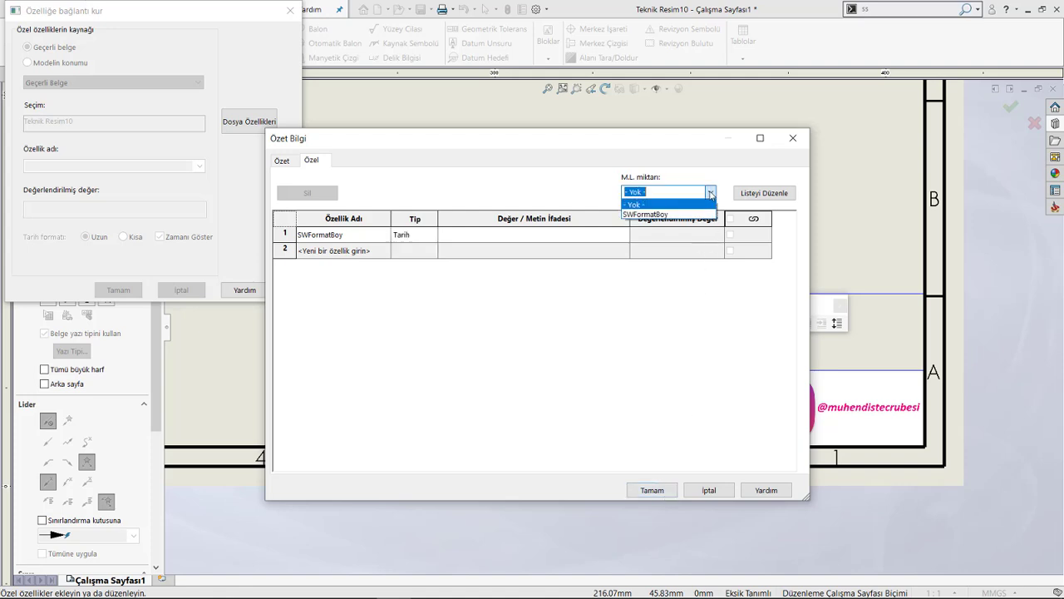
left_click(711, 195)
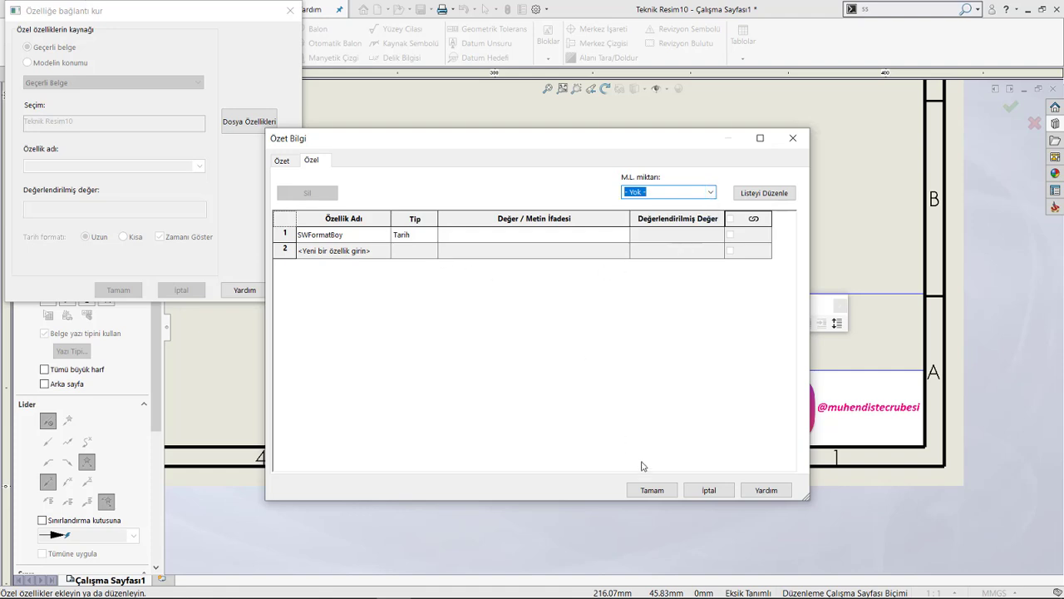
left_click(652, 489)
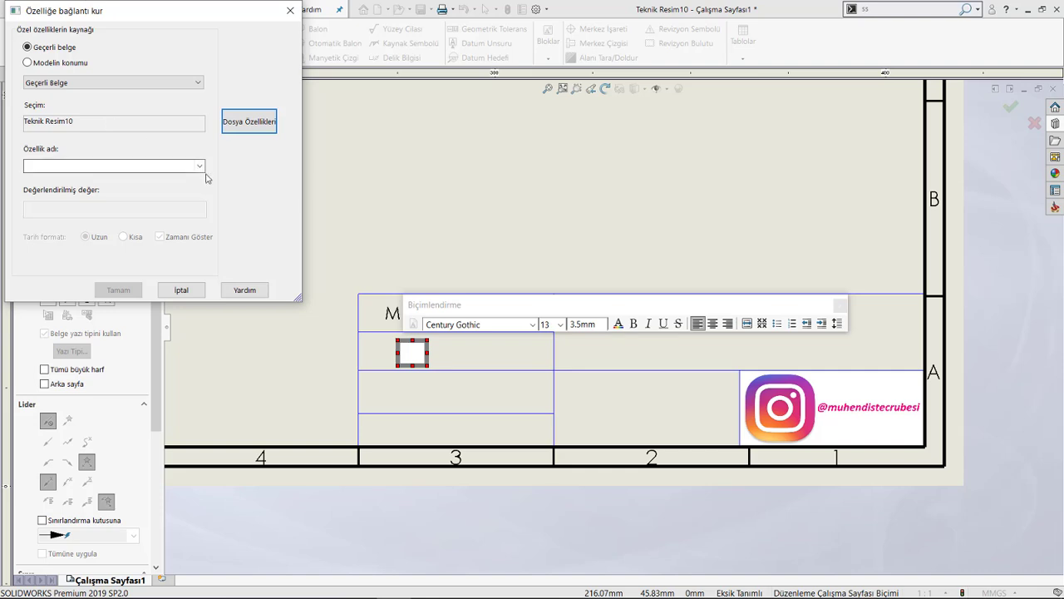
Step: Link the date note to SW-Son Kayıt Tarihi in short format without time, showing 6.04.2019
left_click(200, 167)
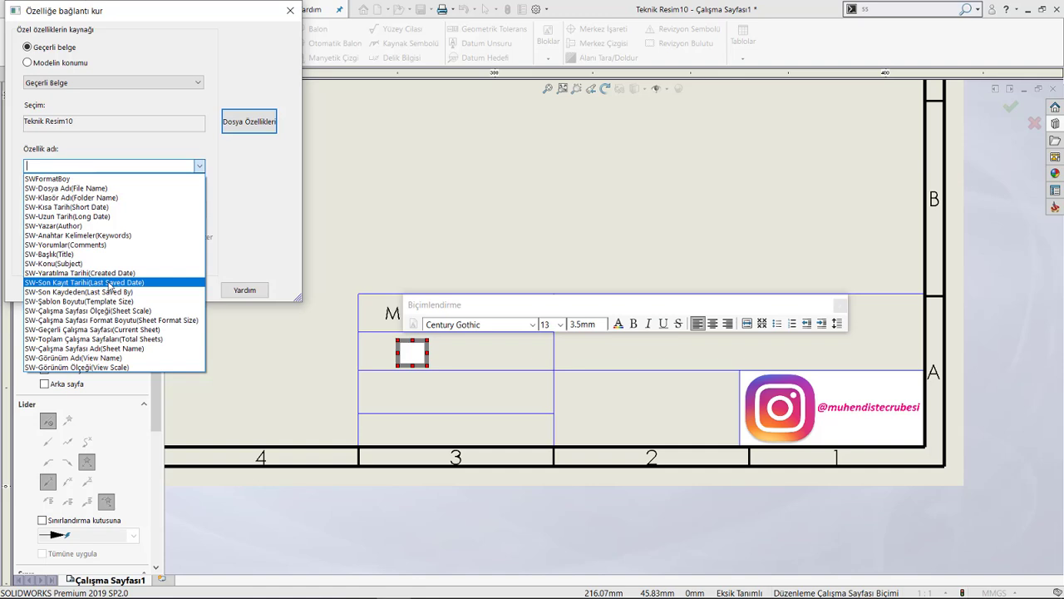
left_click(111, 282)
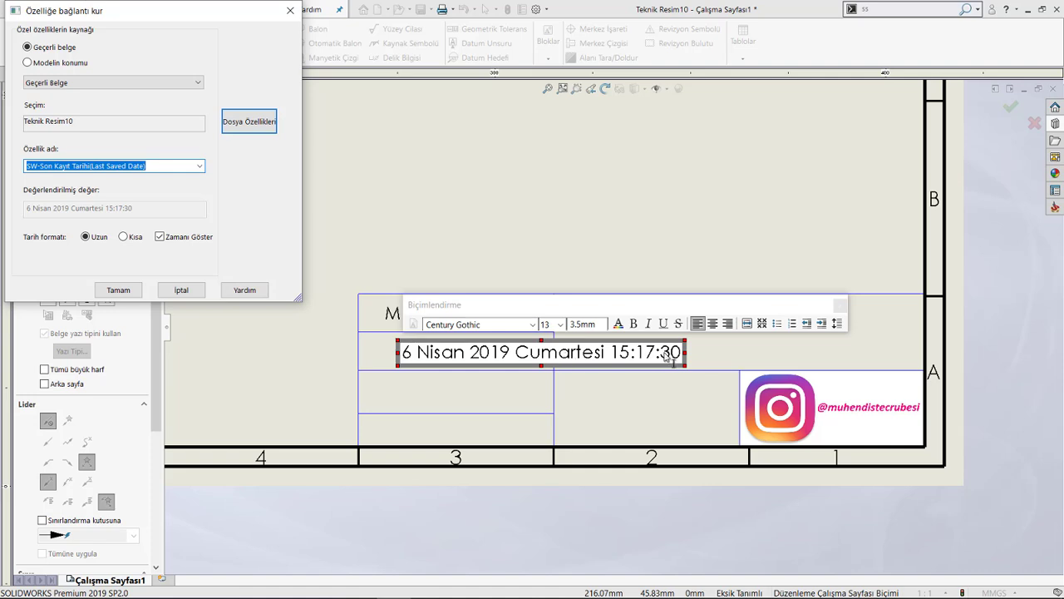
left_click(123, 237)
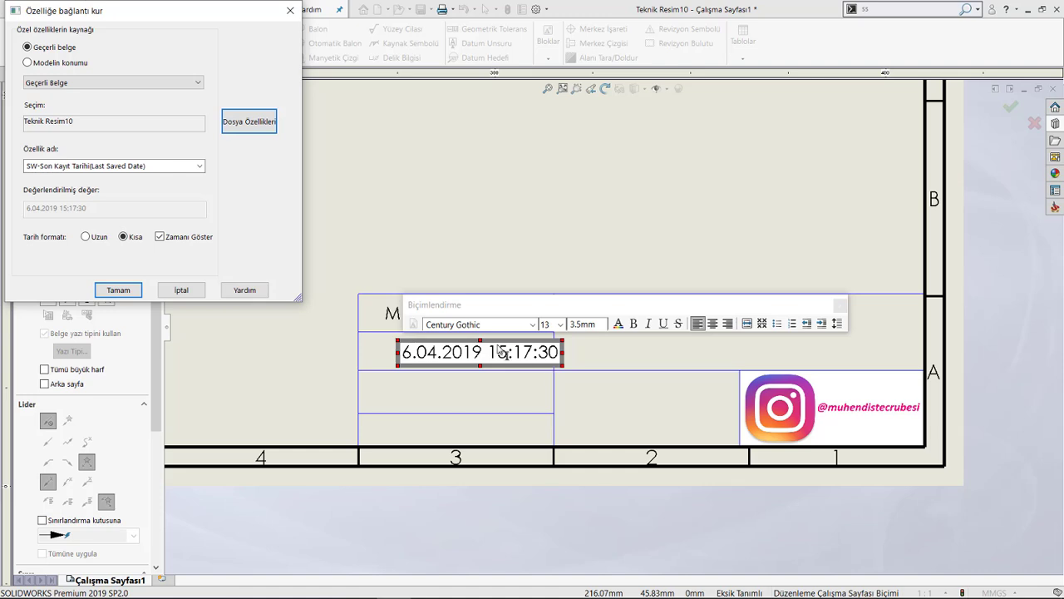
left_click(160, 237)
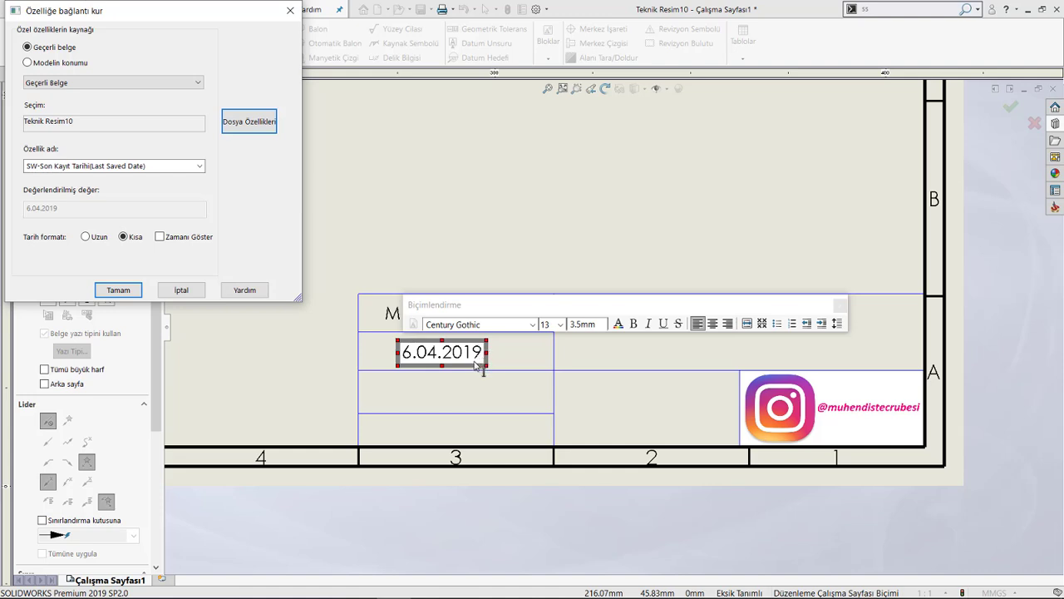
left_click(161, 237)
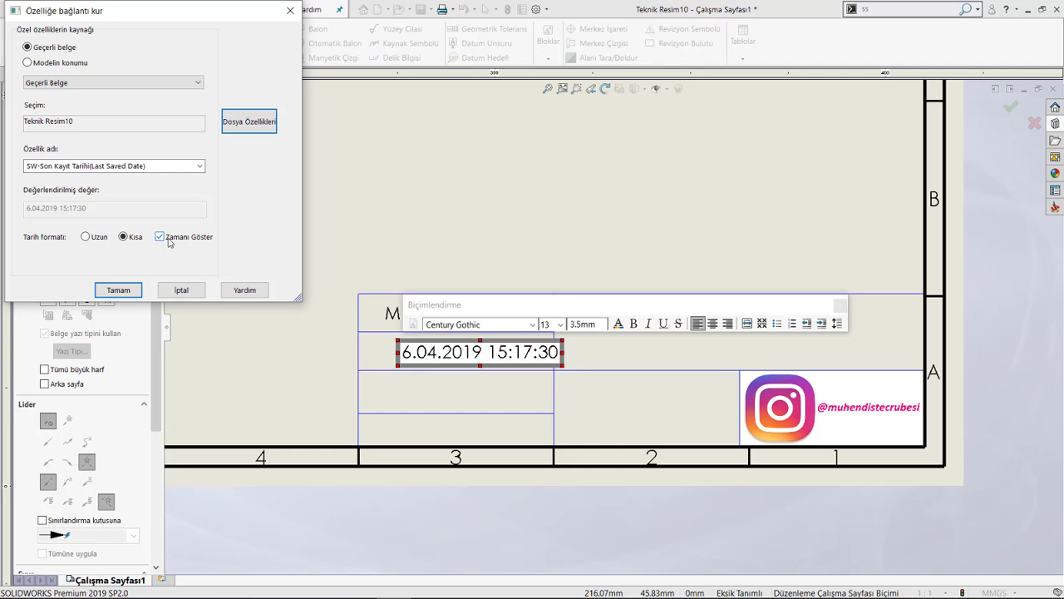
left_click(161, 237)
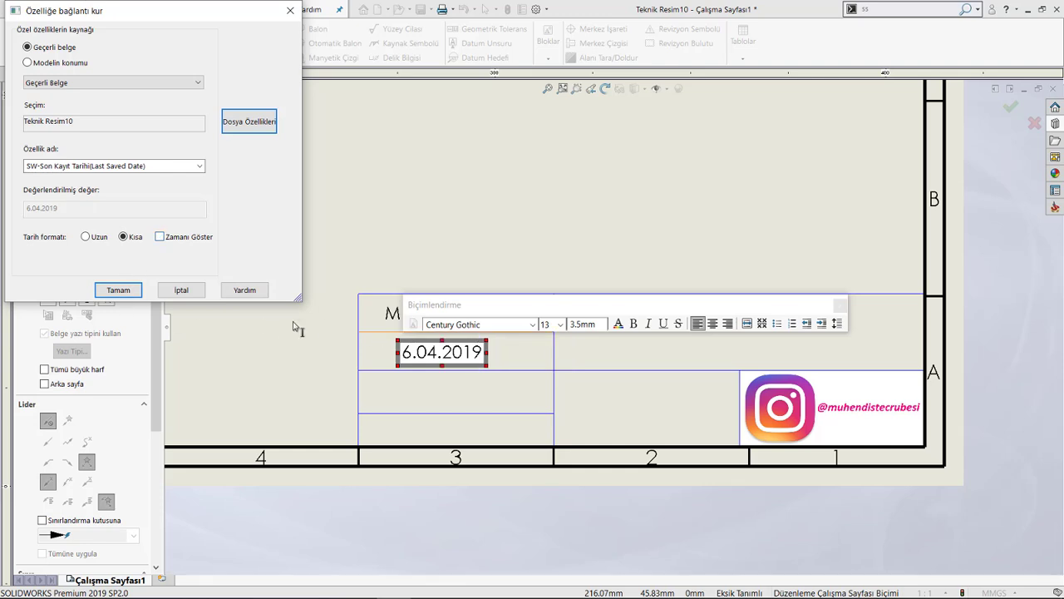
left_click(133, 291)
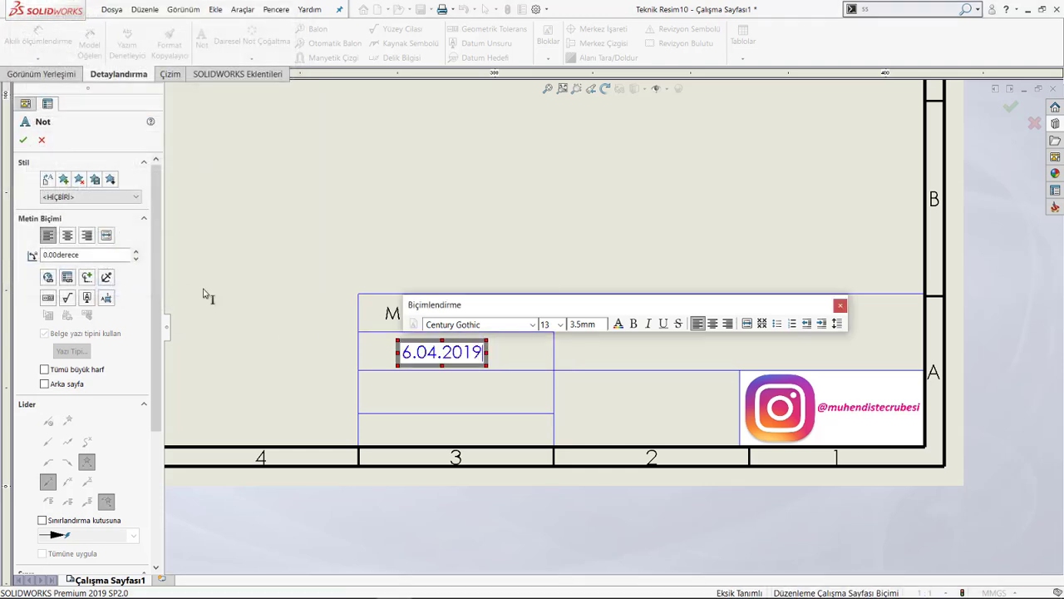
Step: Finish the 6.04.2019 date note and close the Note PropertyManager
left_click(324, 252)
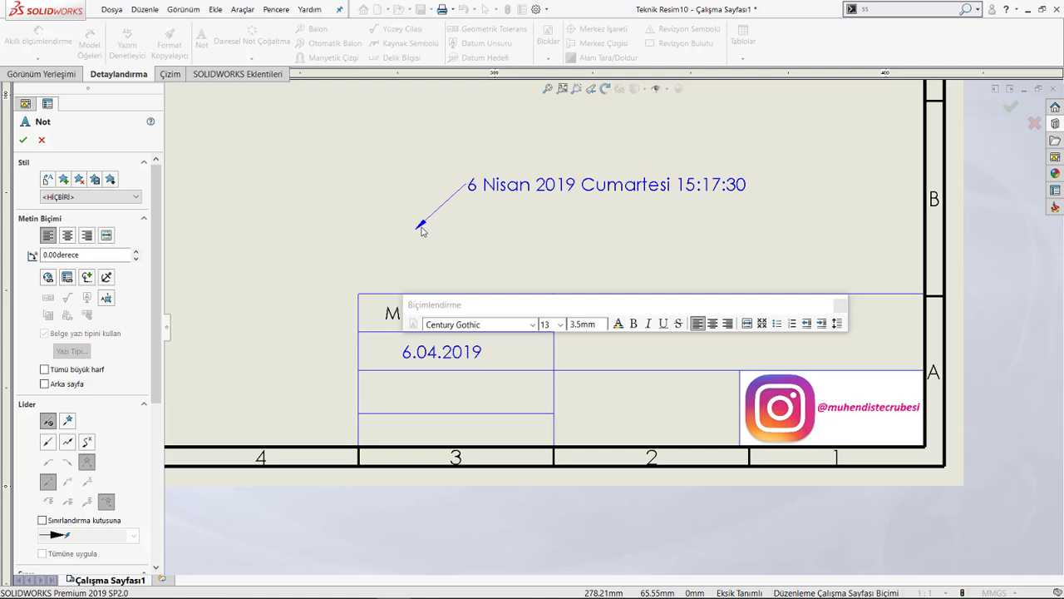
left_click(23, 140)
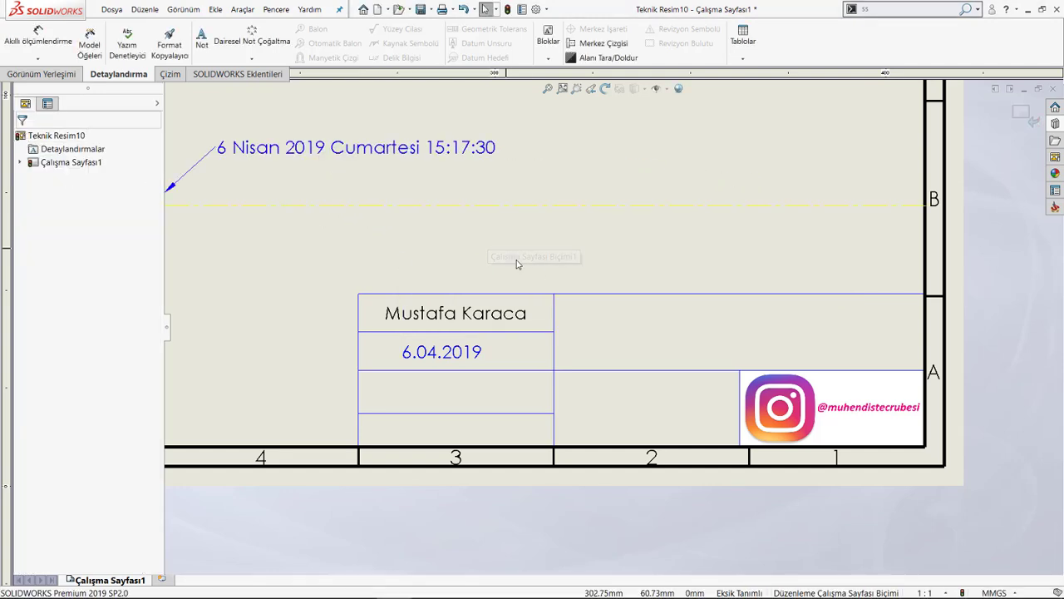
scroll(527, 245, "down", 2)
scroll(535, 250, "up", 4)
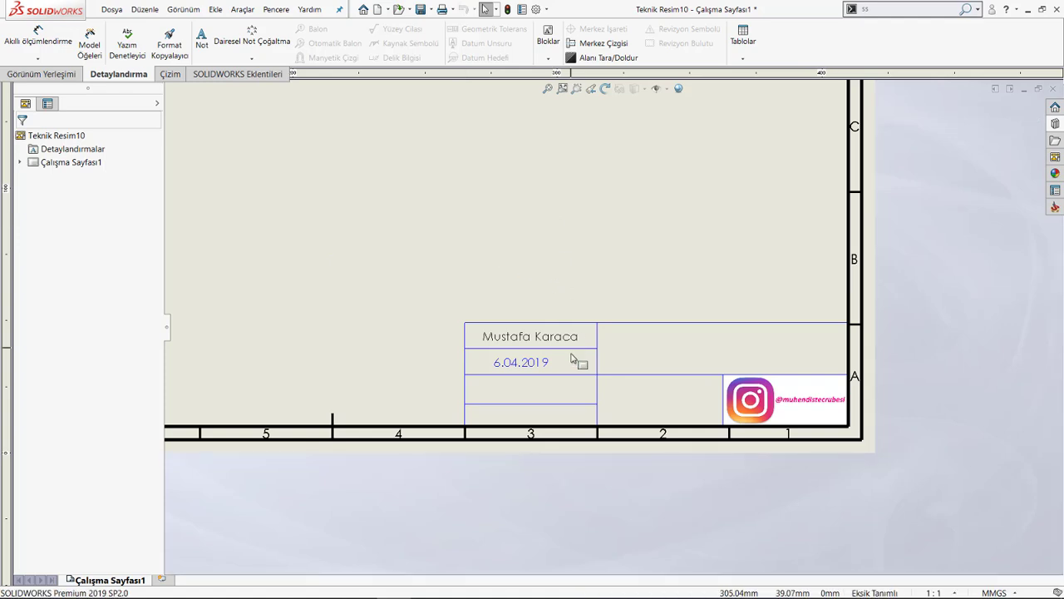
scroll(574, 361, "down", 2)
scroll(532, 358, "down", 1)
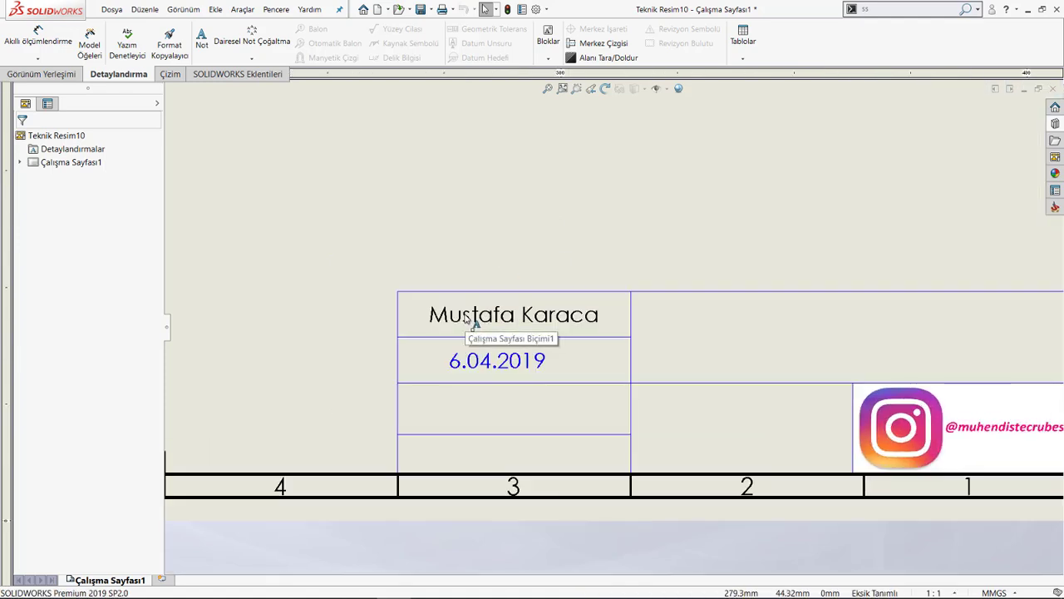
Step: Check the author name note and the linked date note in the title block
double_click(471, 324)
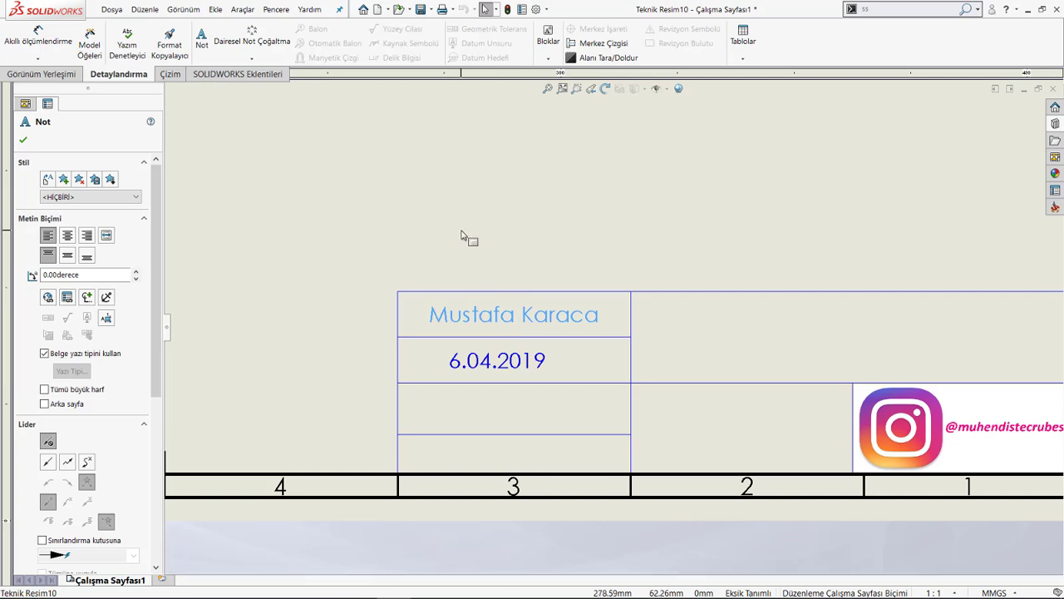
left_click(471, 238)
mouse_move(497, 361)
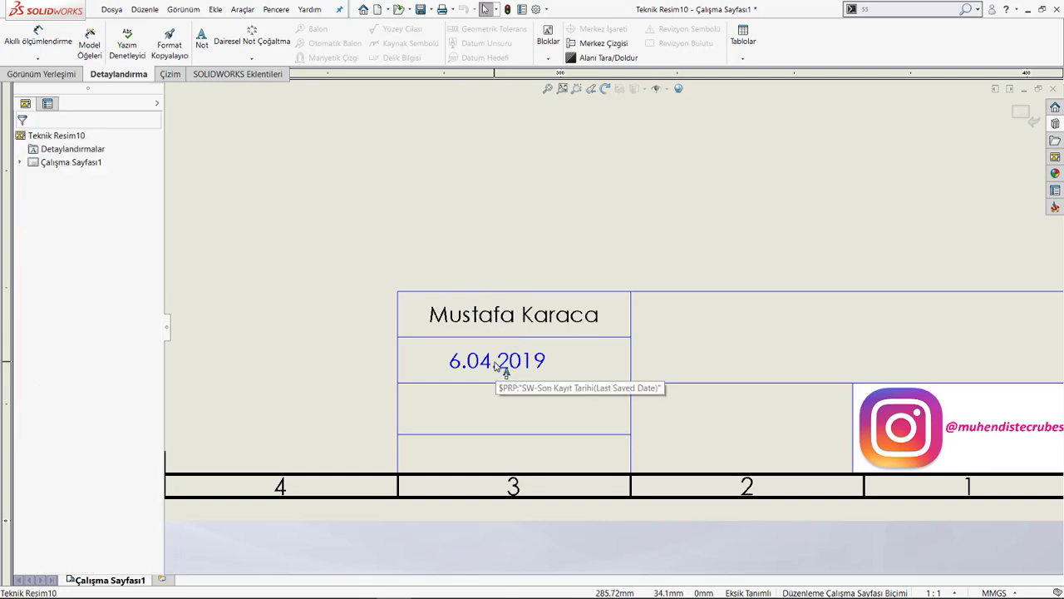
left_click(491, 366)
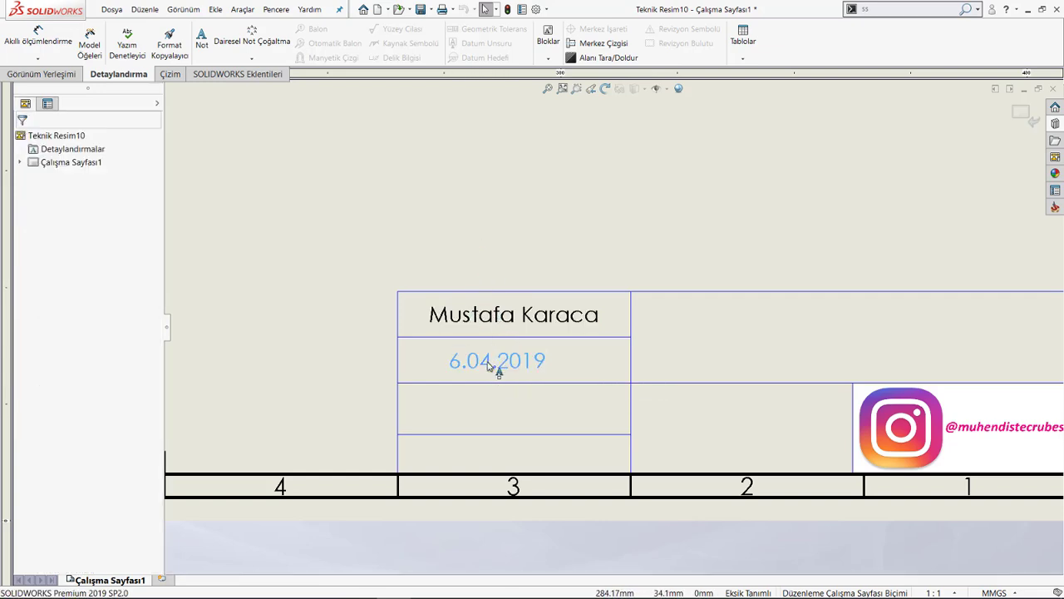
left_click(388, 328)
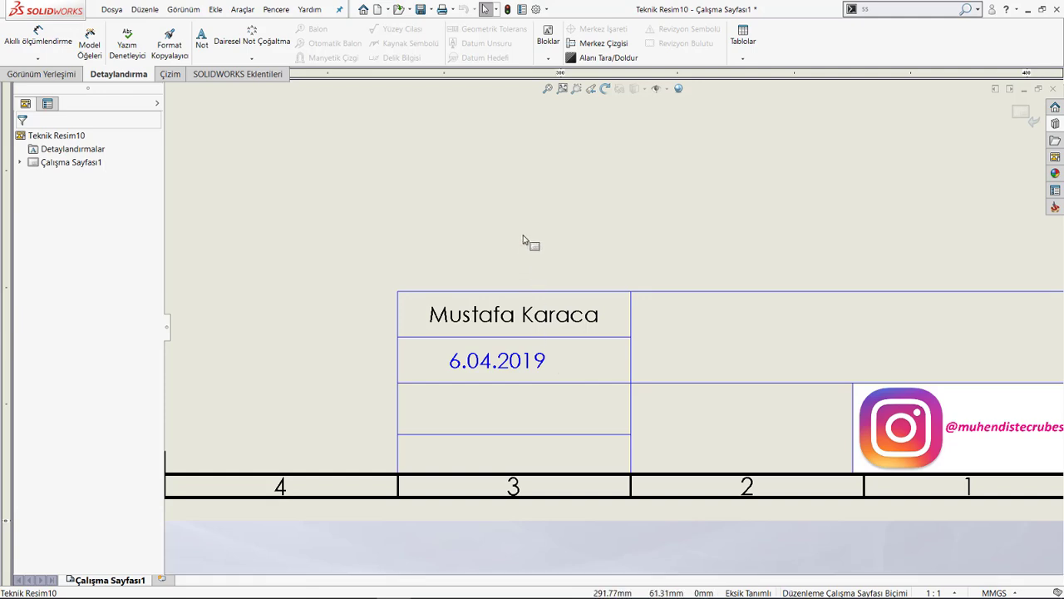
Step: Zoom out to the whole sheet and exit Edit Sheet Format via the confirmation corner
scroll(553, 426, "up", 2)
scroll(566, 378, "up", 1)
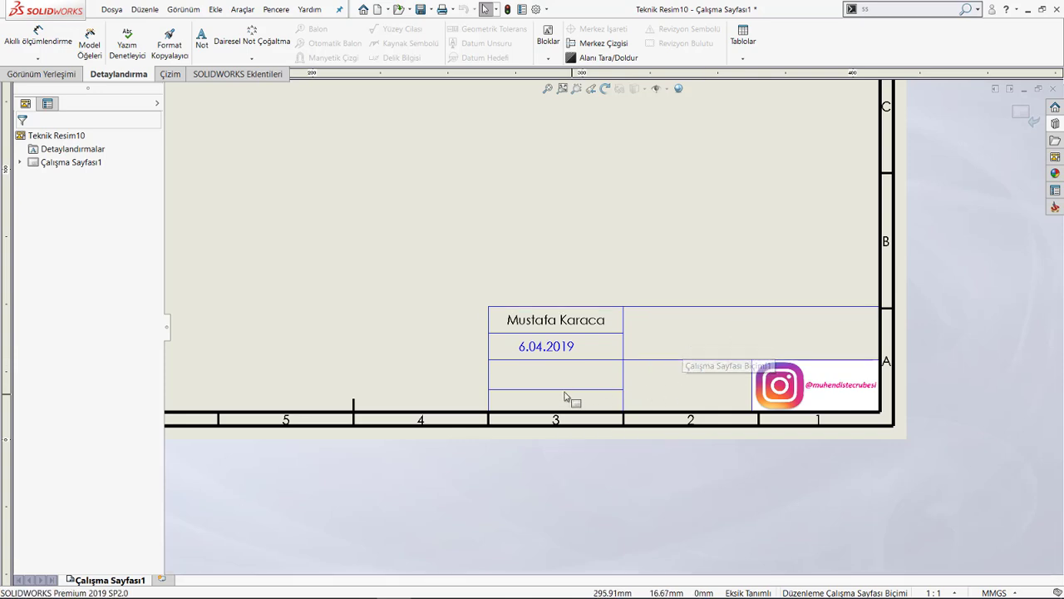
scroll(620, 381, "up", 1)
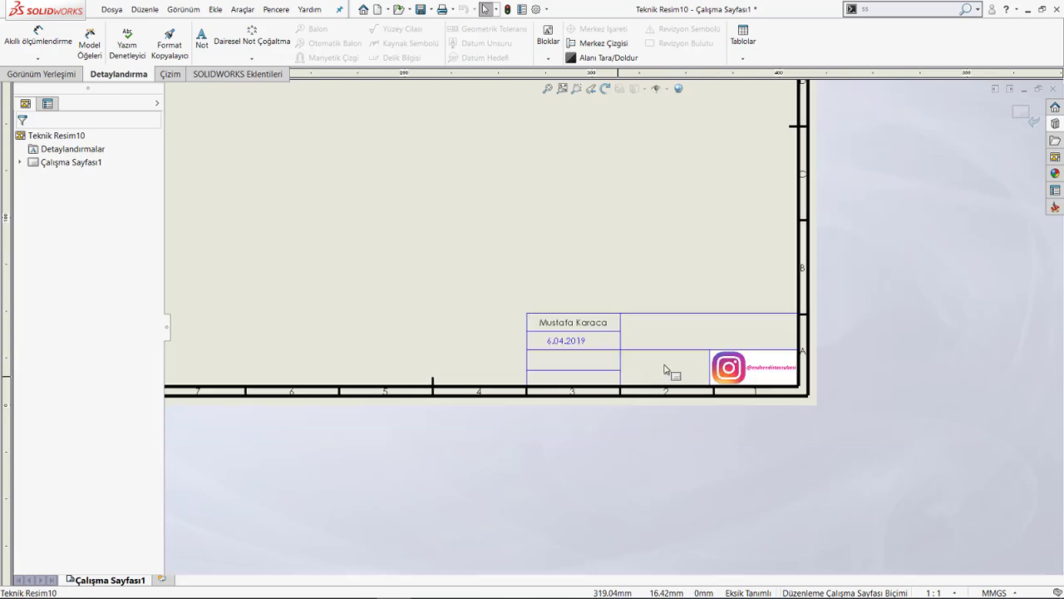
scroll(665, 369, "up", 1)
scroll(672, 240, "up", 2)
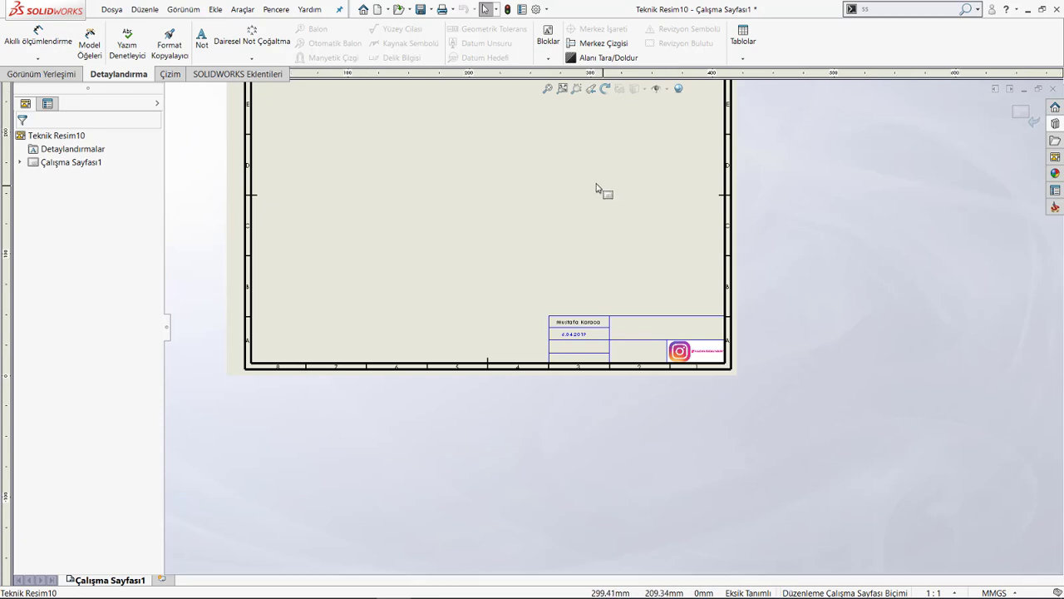
scroll(596, 187, "up", 1)
left_click(1023, 113)
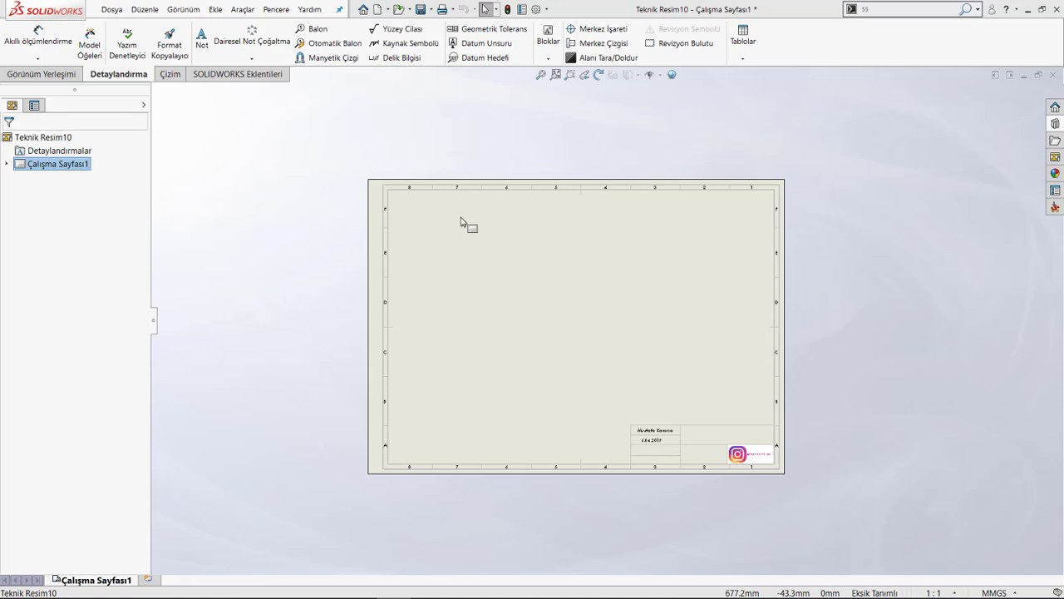
Step: Save the sheet format as an .slddrt file named with the author's name plus Antet
left_click(112, 10)
left_click(182, 121)
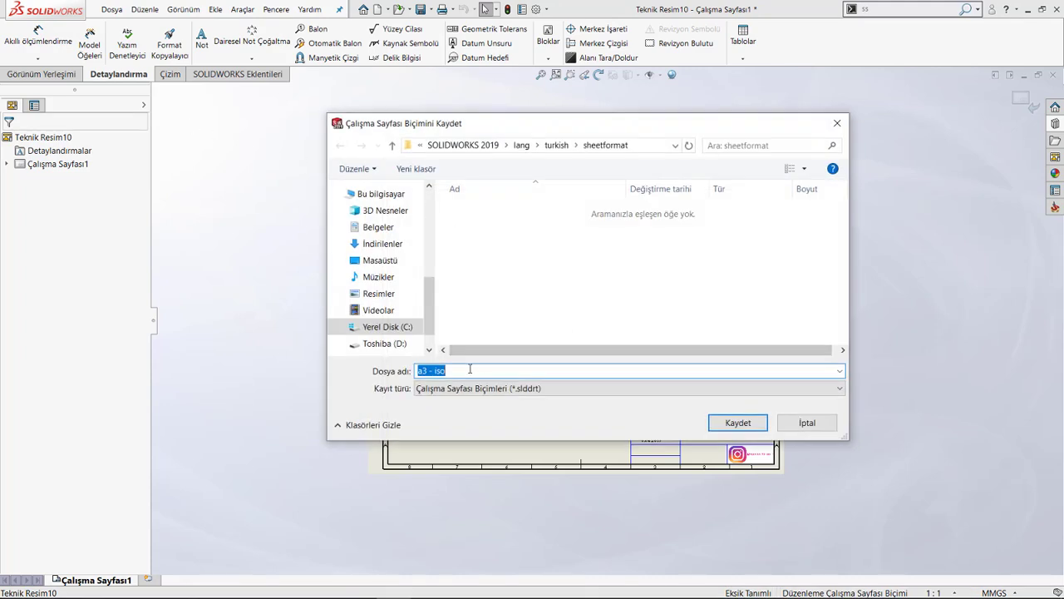
type("Mustafa Karaca Antet")
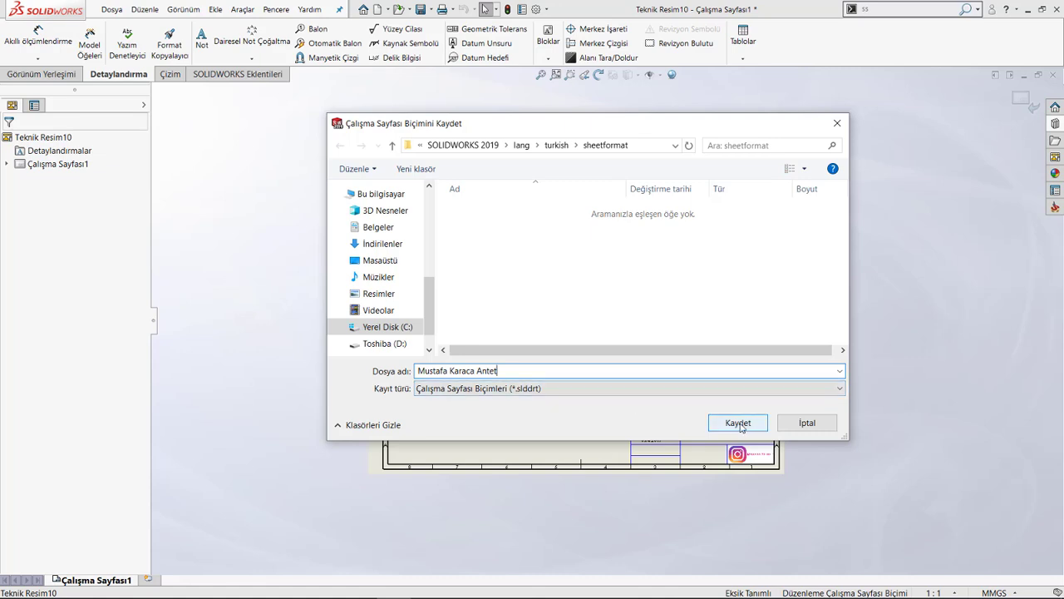
left_click(738, 423)
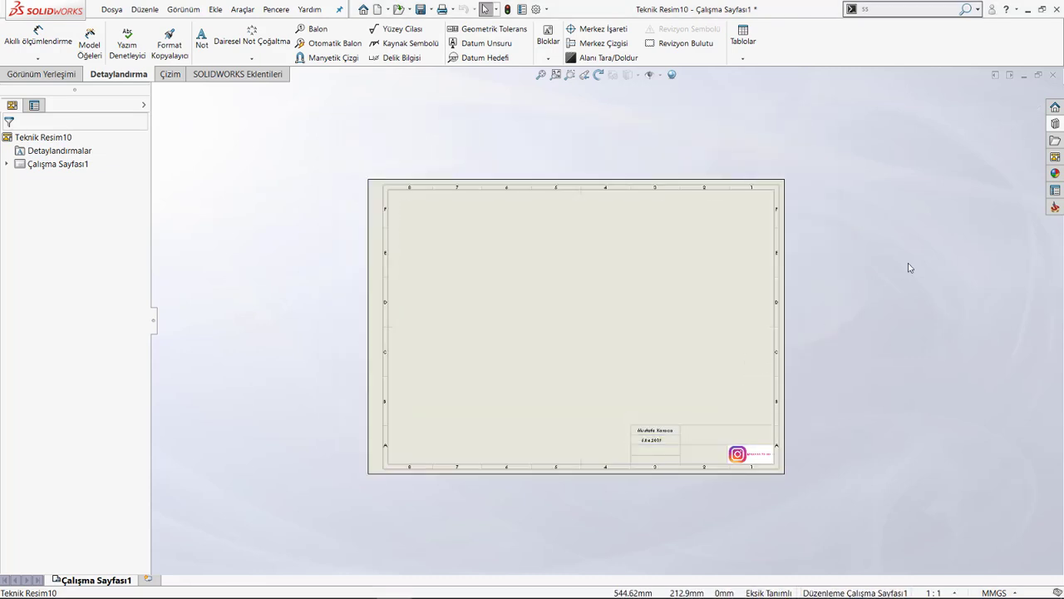
Step: Fit the sheet to the window and close Teknik Resim10, choosing Kaydetme
key("f")
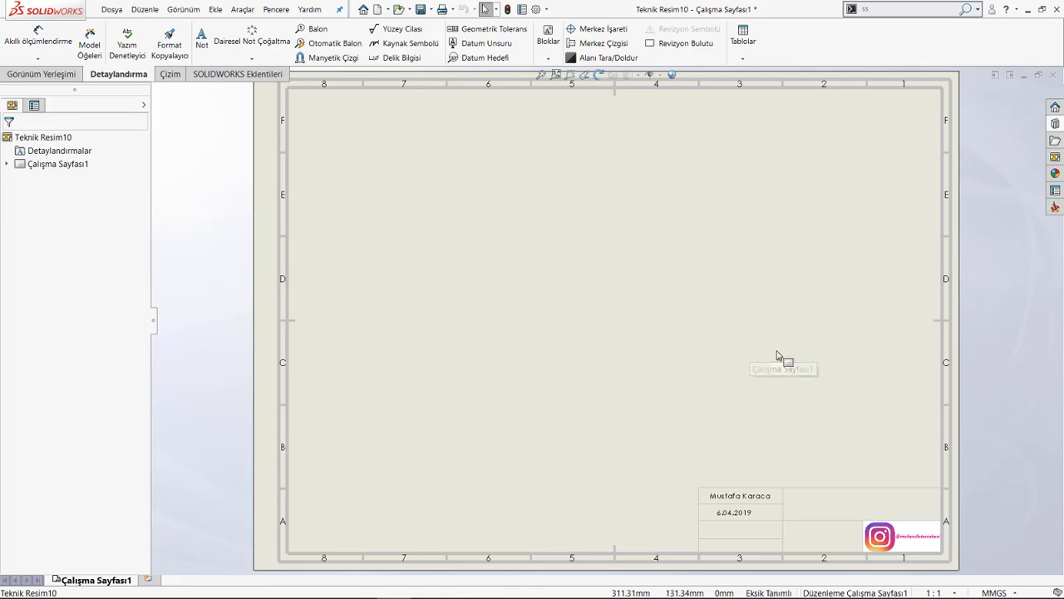
key("f")
left_click(776, 304)
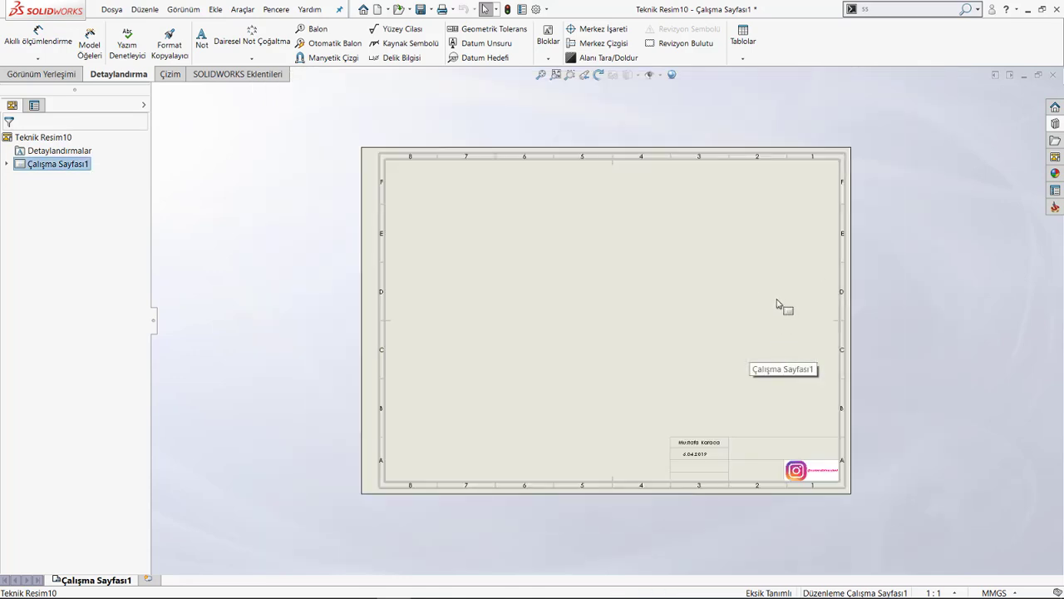
key("f")
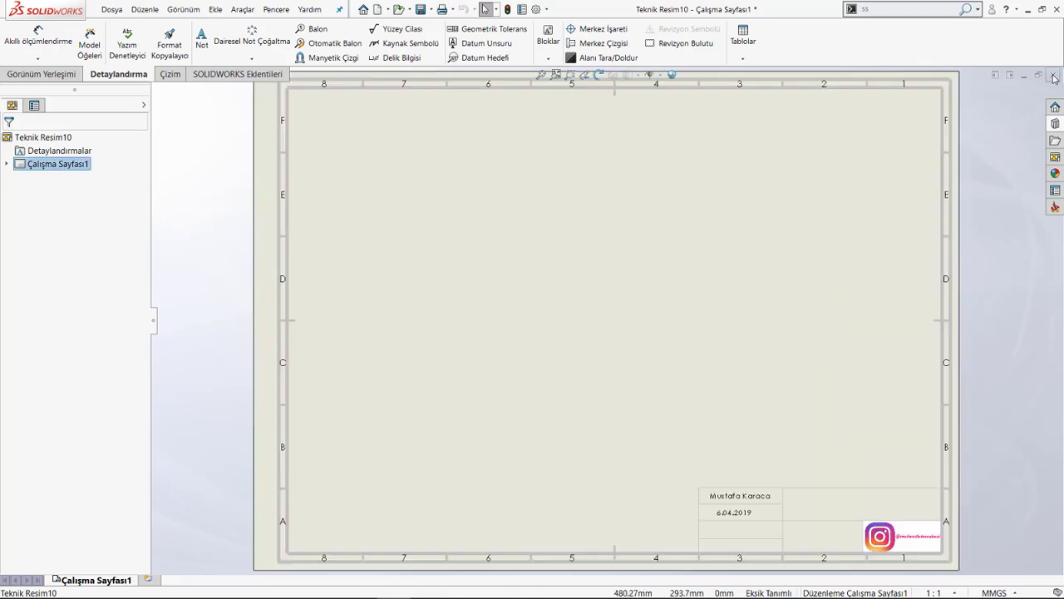
left_click(1052, 75)
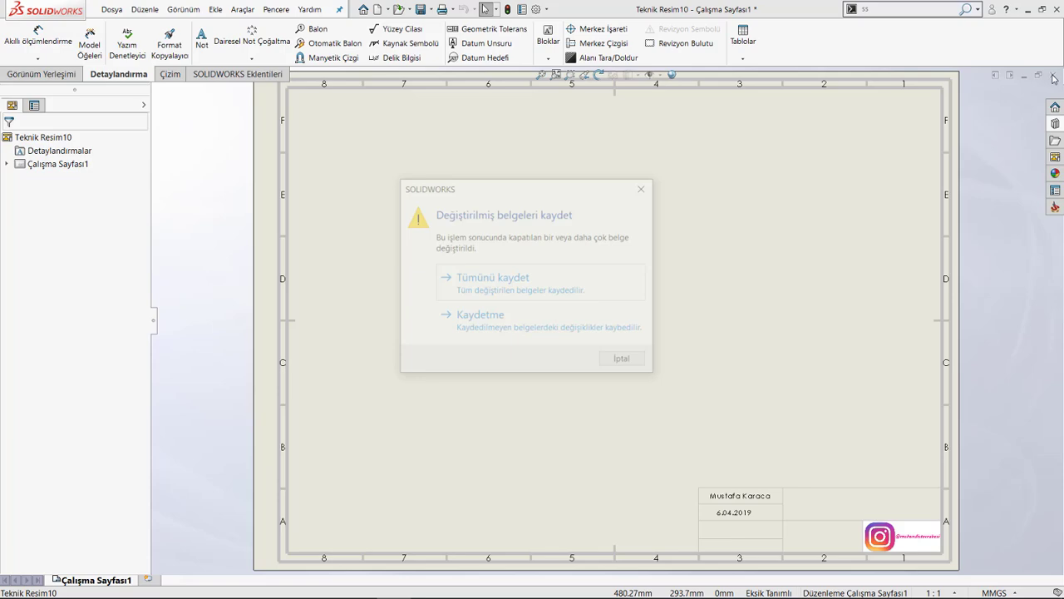
left_click(525, 324)
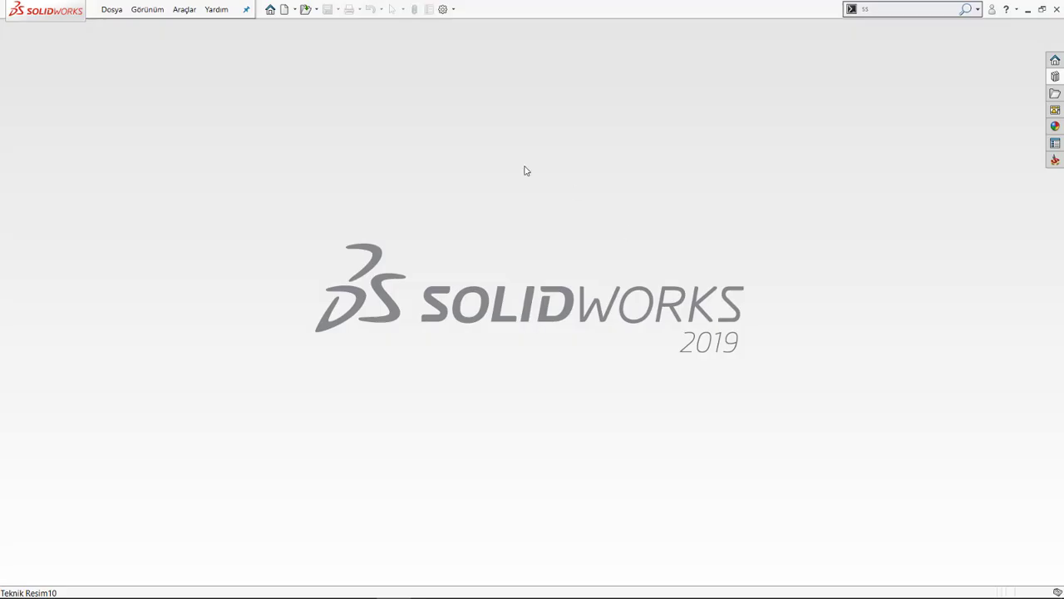
Step: Create a new Teknik Resim drawing using the custom Antet sheet format, showing non-standard formats
left_click(289, 10)
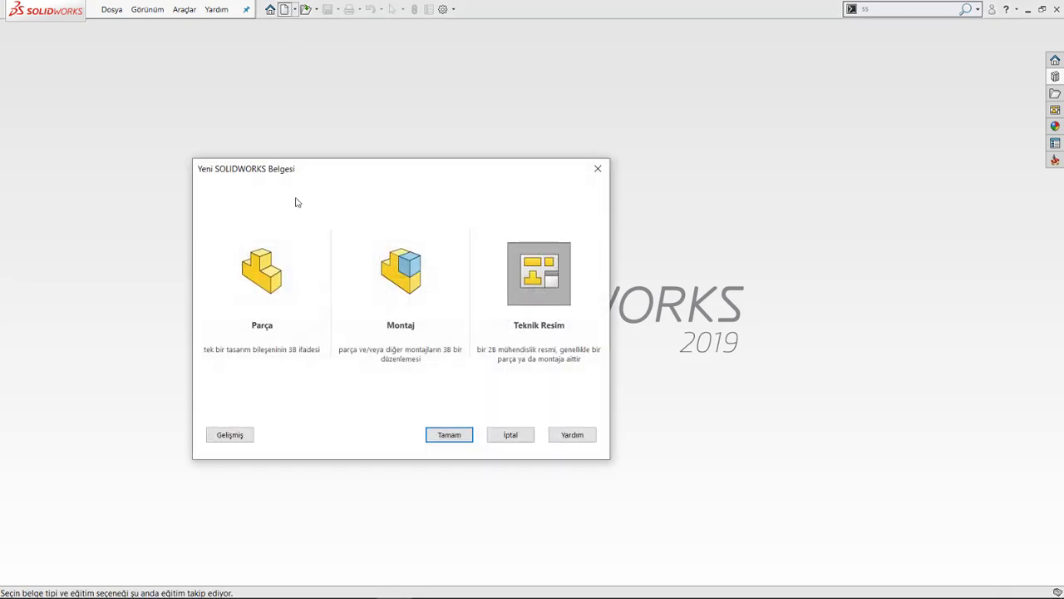
double_click(545, 283)
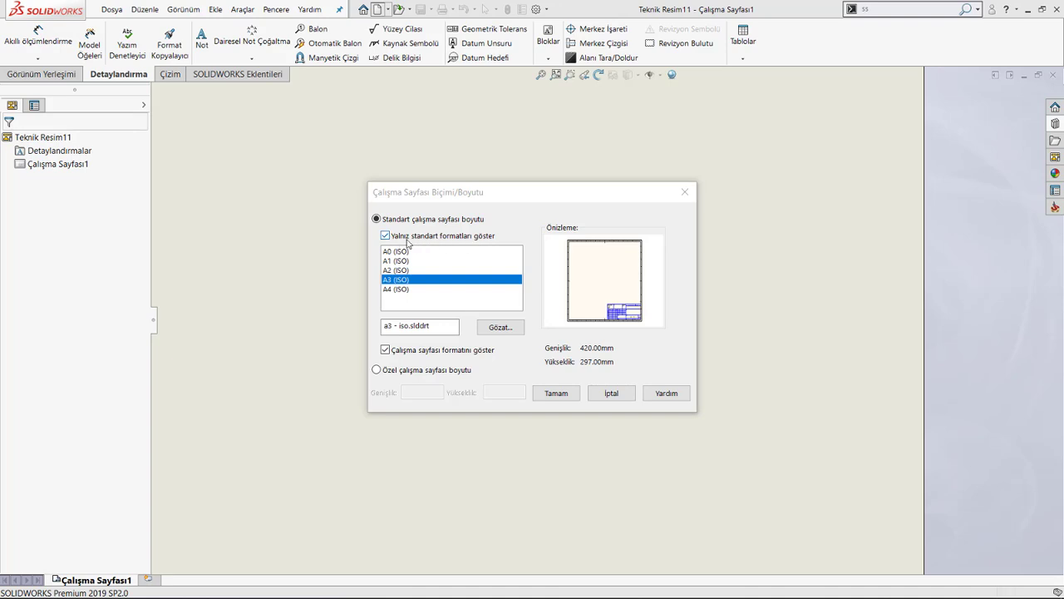
left_click(386, 236)
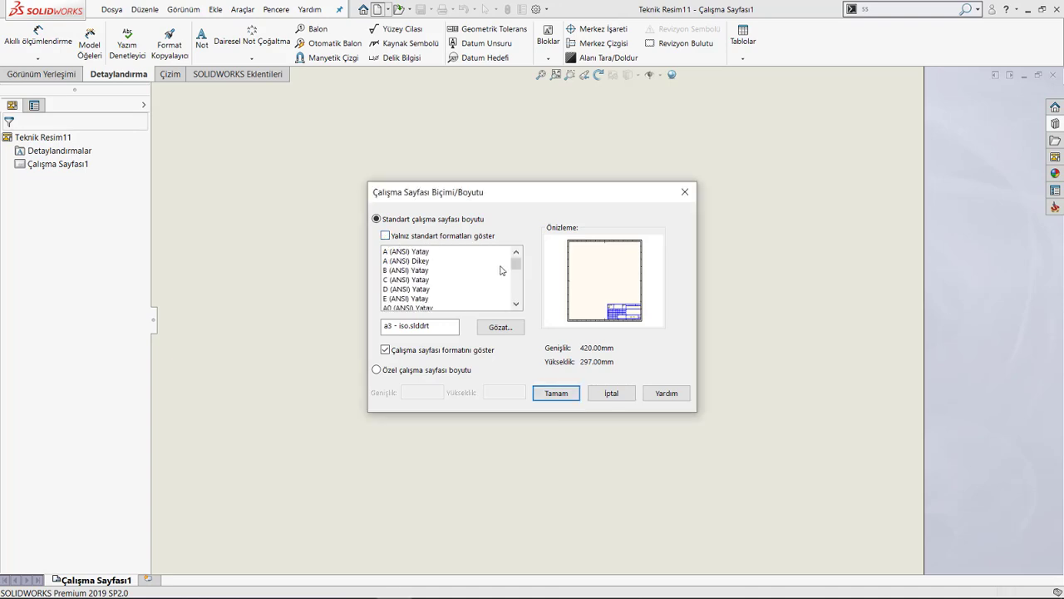
left_click_drag(516, 265, 526, 304)
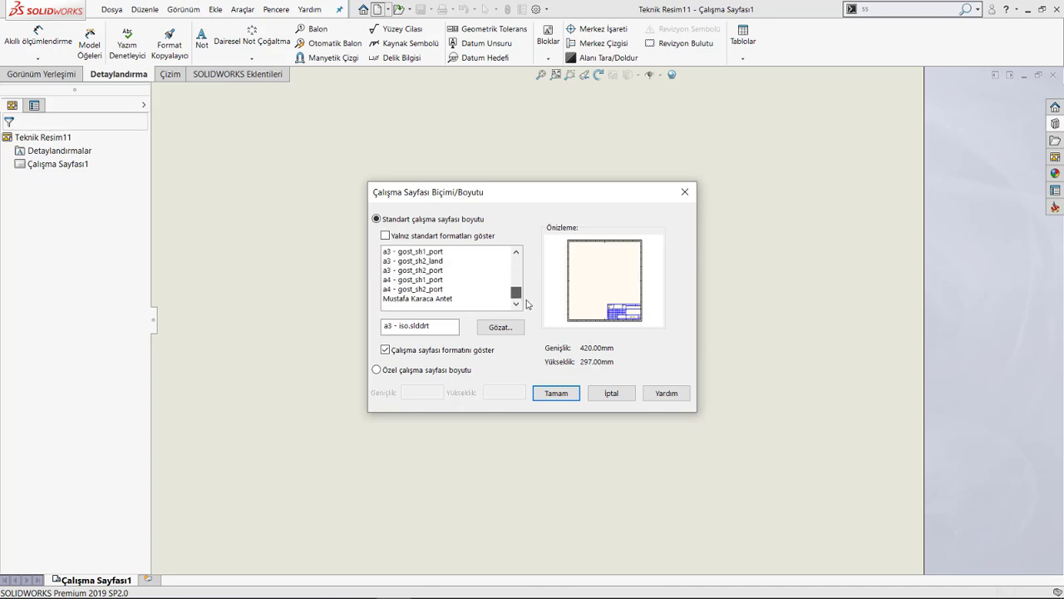
left_click(439, 299)
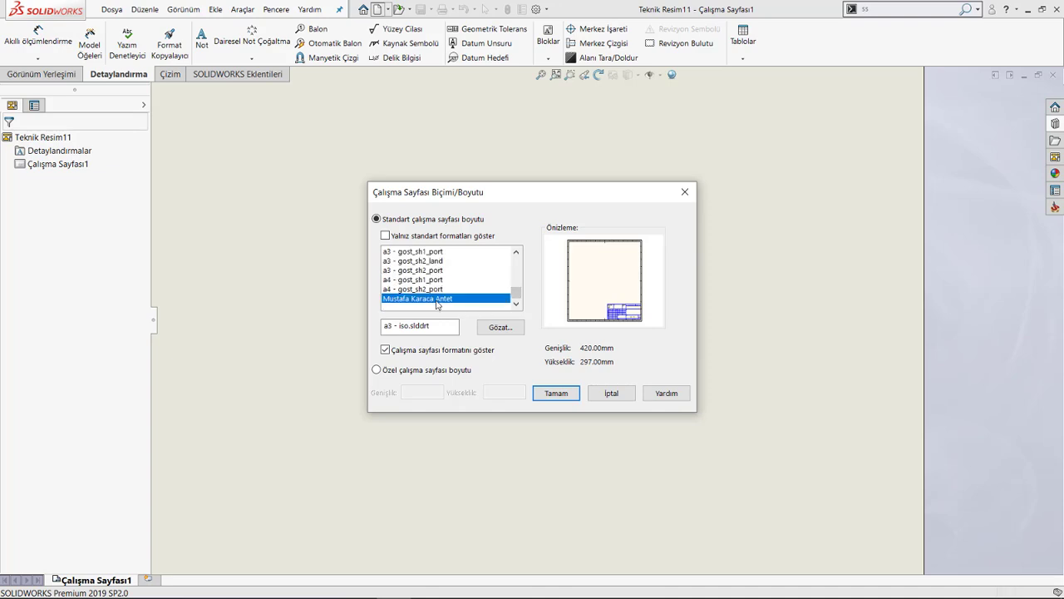
left_click(556, 394)
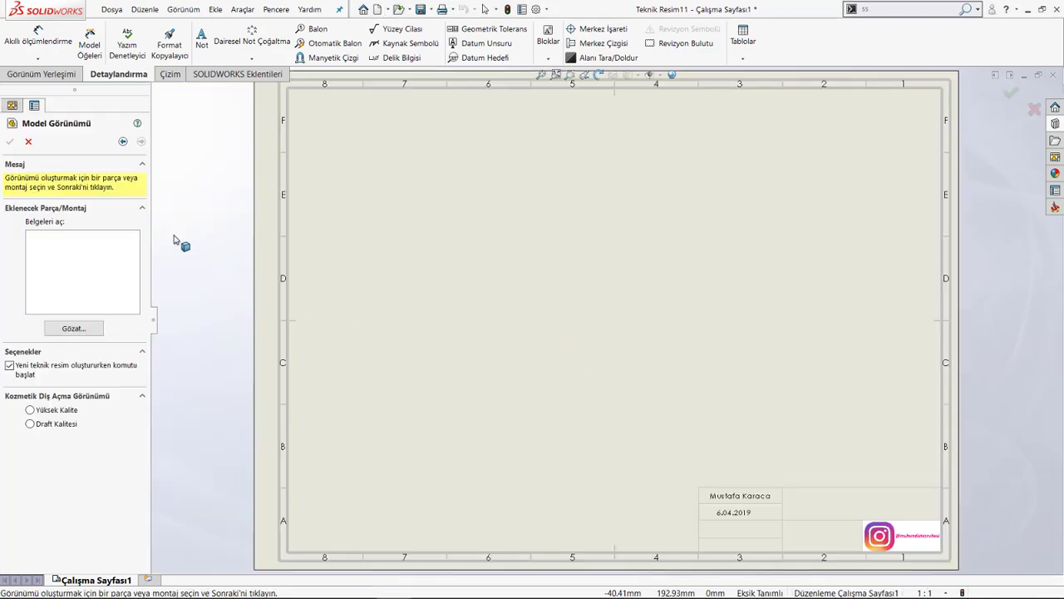
Step: Cancel the model view insertion and fit the empty Teknik Resim11 sheet in the window
left_click(28, 143)
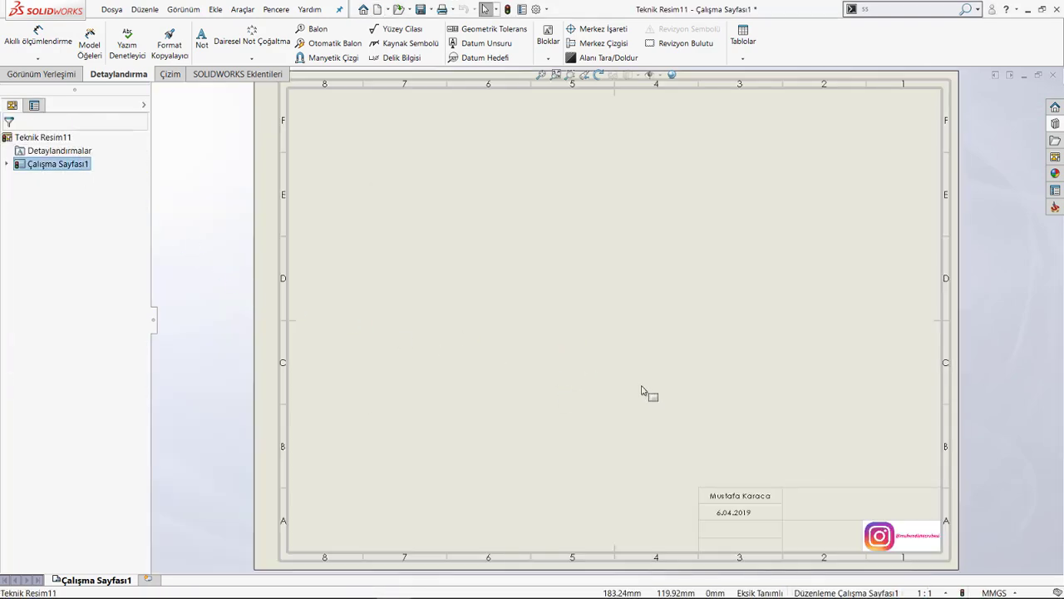
scroll(717, 375, "up", 3)
scroll(672, 439, "down", 3)
scroll(672, 438, "down", 2)
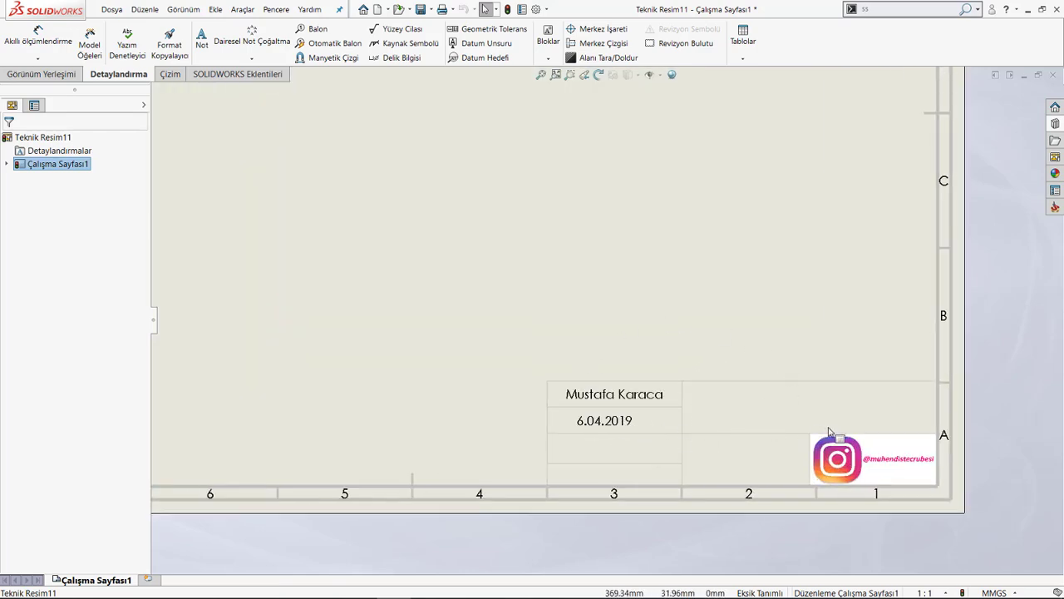
scroll(599, 395, "up", 1)
scroll(551, 294, "up", 4)
scroll(540, 249, "up", 1)
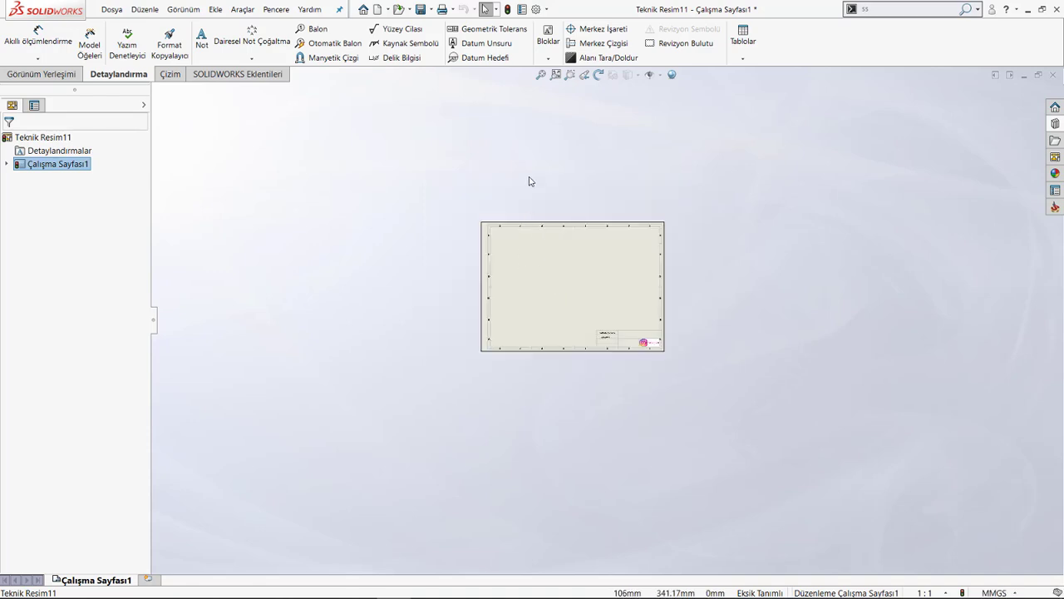
left_click(540, 75)
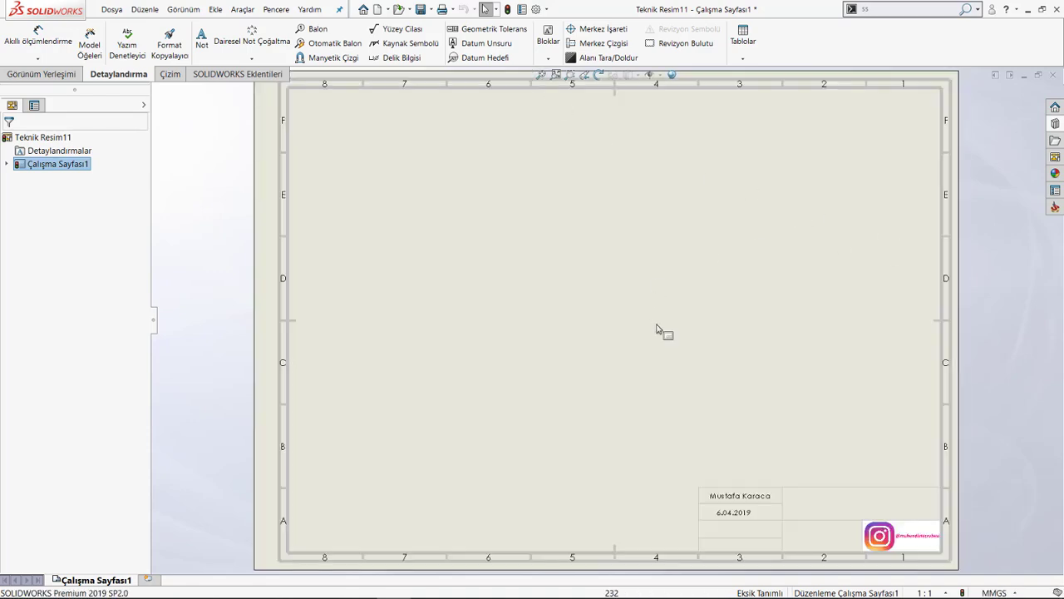
Step: Zoom out and close Teknik Resim11 without saving its changes
key("z")
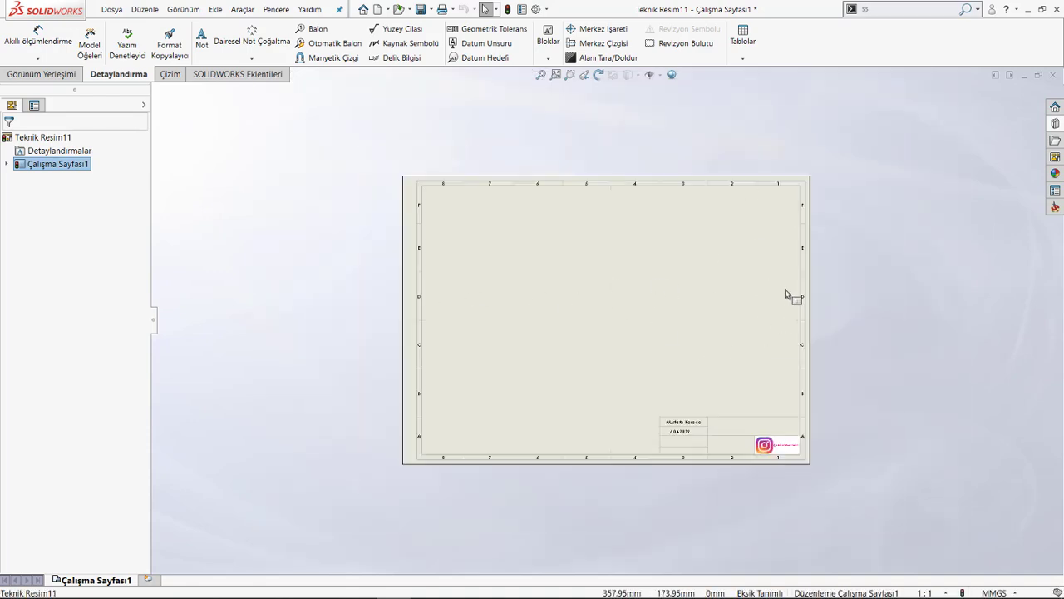
left_click(1052, 74)
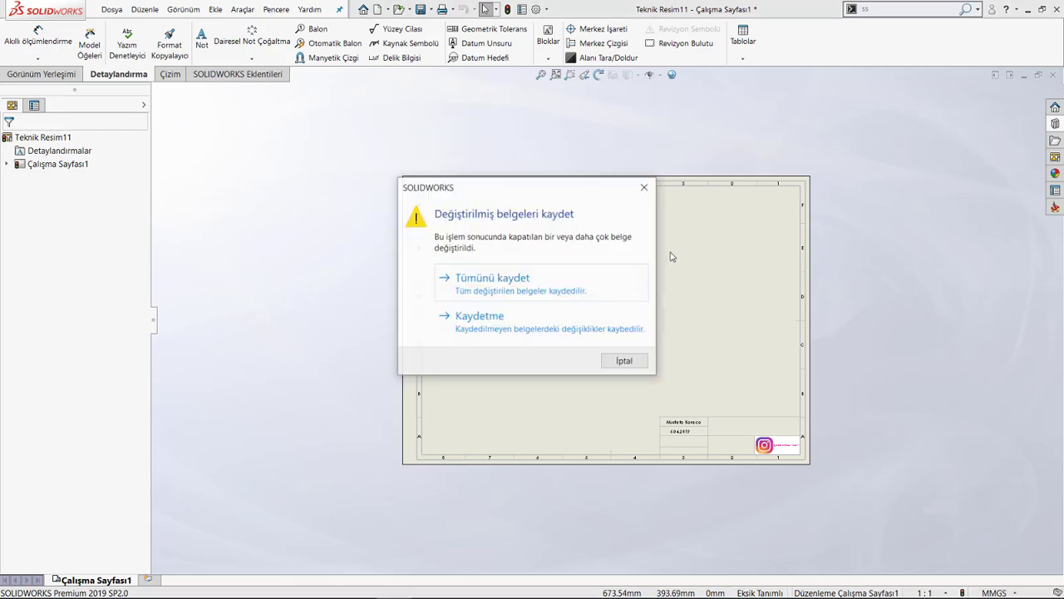
left_click(492, 324)
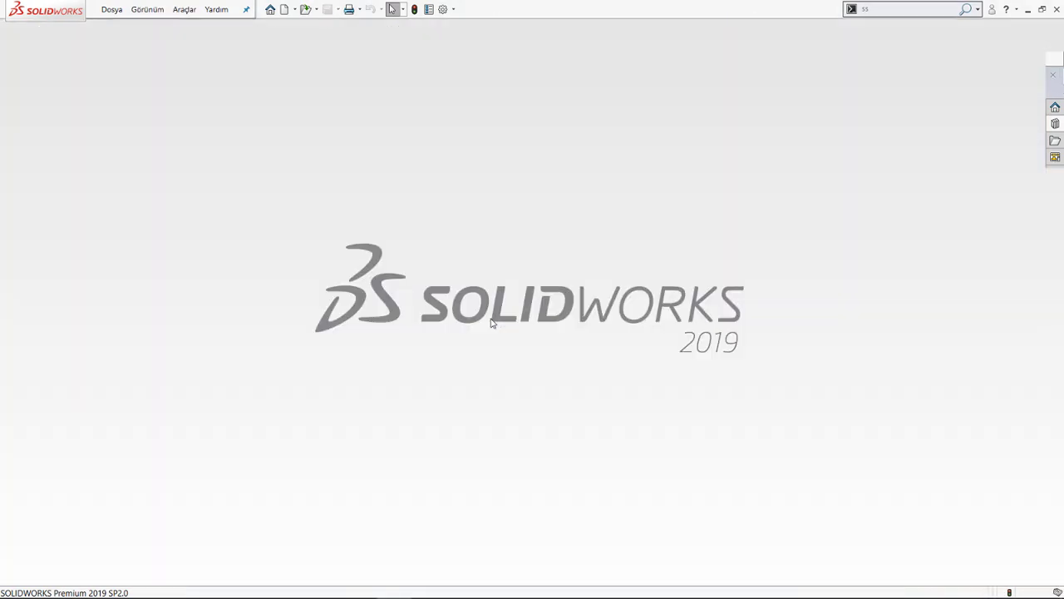
Step: Cancel the New Document dialog and bring up the Dosya menu
left_click(282, 10)
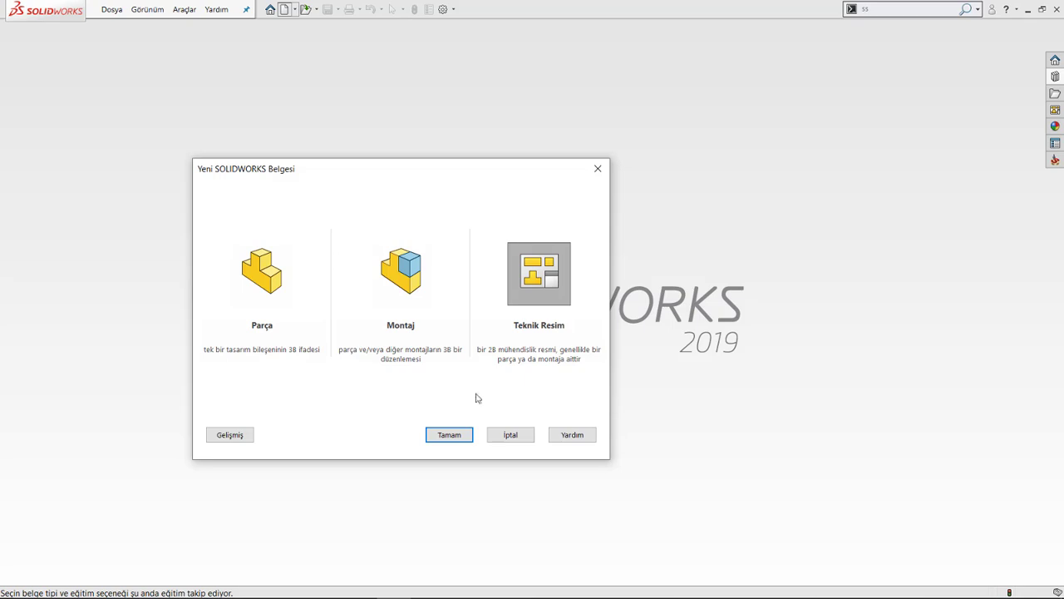
left_click(520, 440)
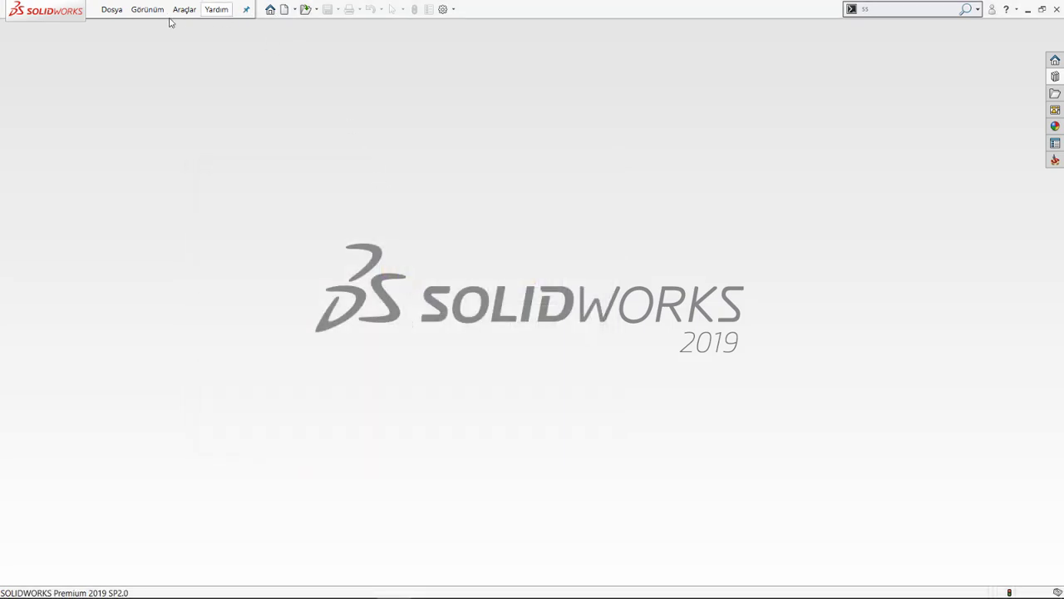
left_click(111, 9)
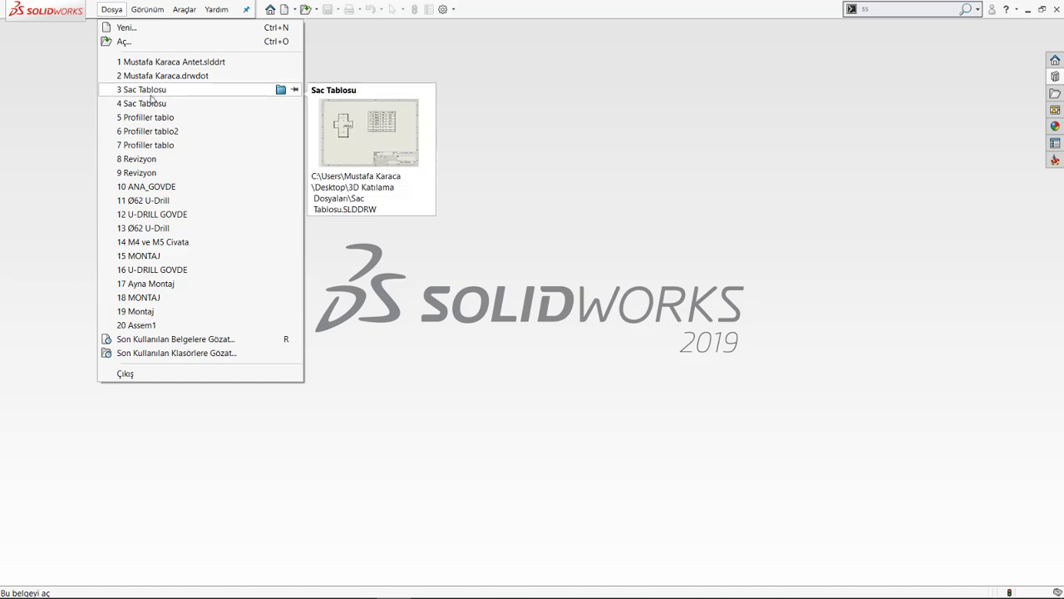
Step: Open the KASNAK part from Masaüstü > solid kurs eğitim > makara düzeni
left_click(122, 42)
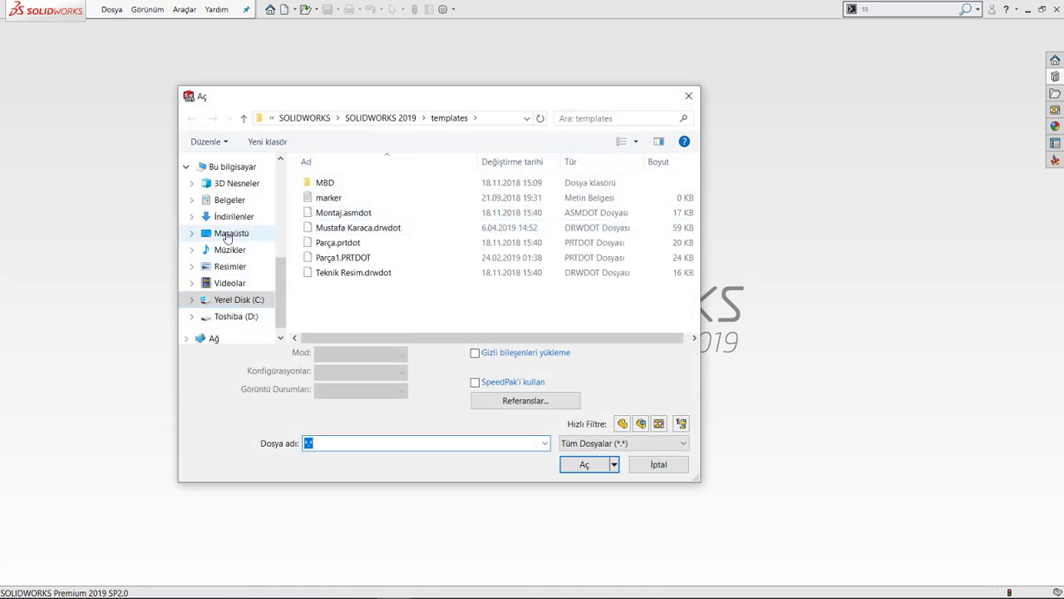
left_click(230, 234)
left_click(425, 340)
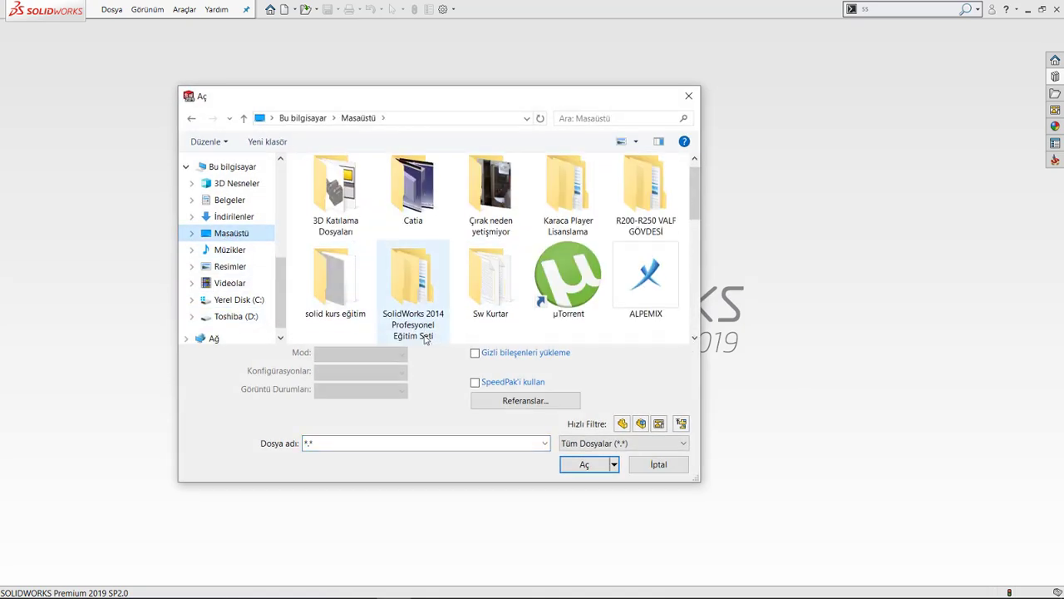
scroll(426, 340, "down", 1)
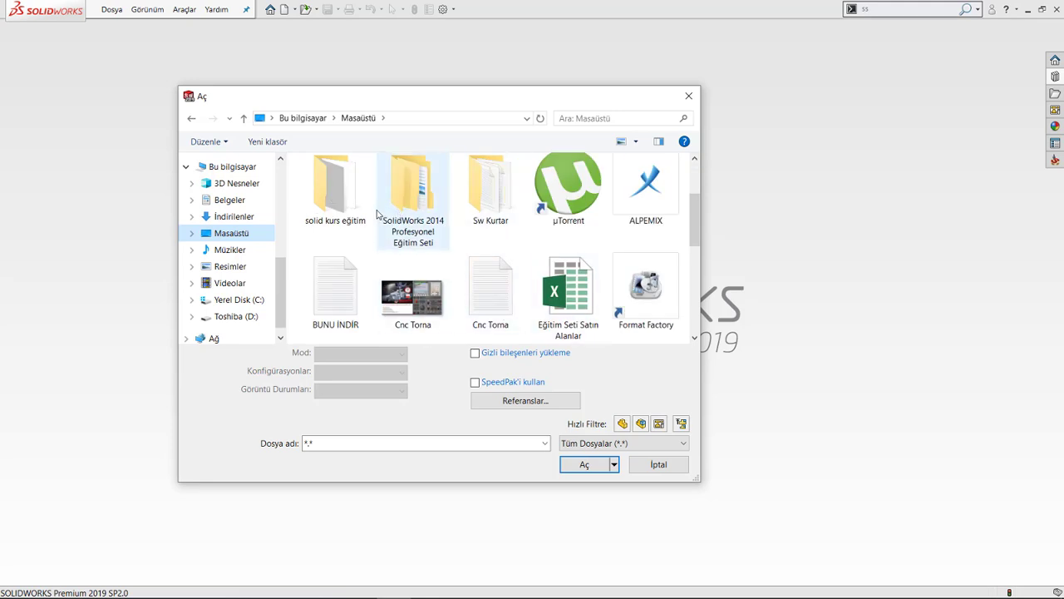
double_click(335, 191)
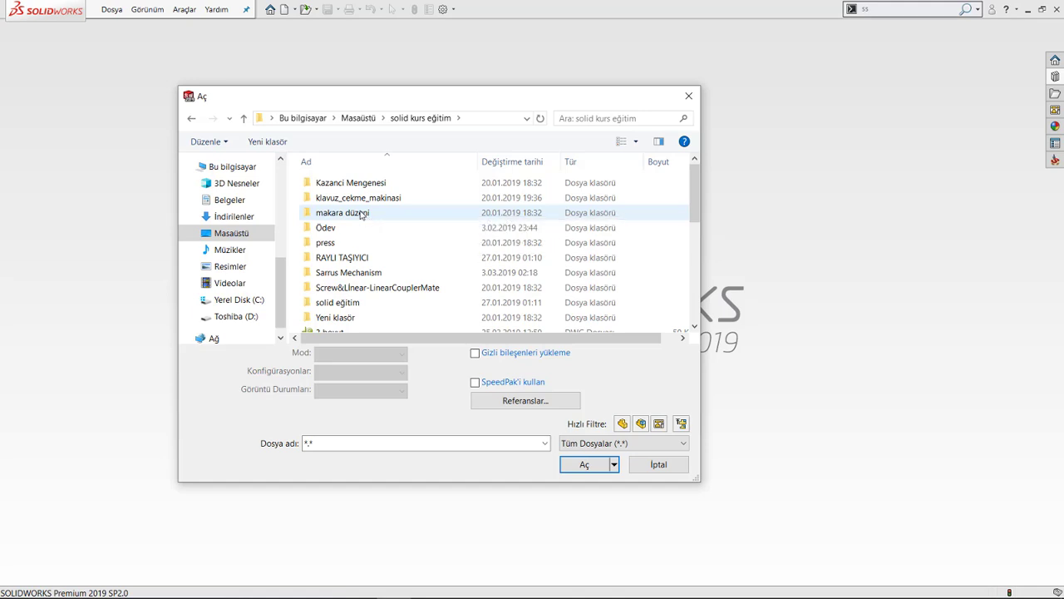
double_click(361, 214)
left_click(349, 198)
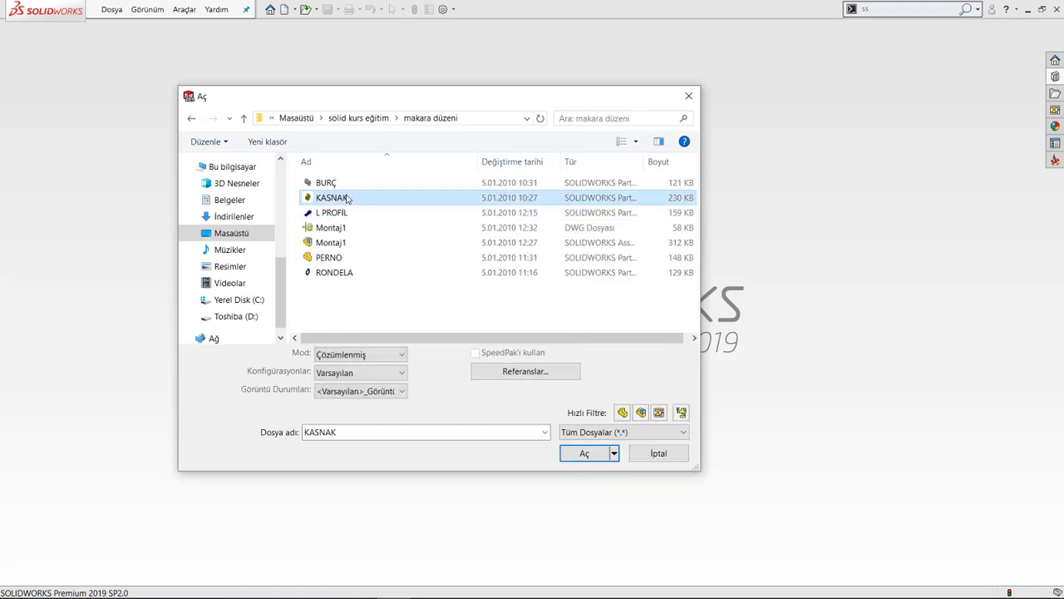
double_click(348, 198)
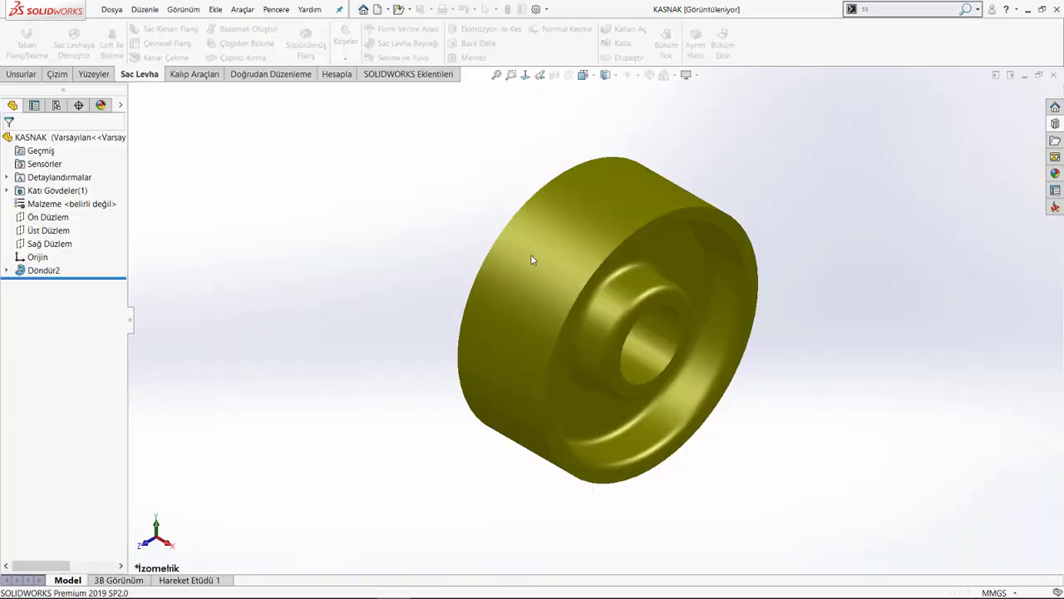
Step: Display the KASNAK pulley as Shaded With Edges and rotate it toward the front
left_click(615, 74)
left_click(610, 93)
mouse_move(747, 229)
middle_mouse_down()
mouse_move(603, 188)
mouse_move(478, 242)
mouse_move(461, 225)
middle_mouse_up()
Step: Save the KASNAK part and start a new drawing made from it
left_click(420, 9)
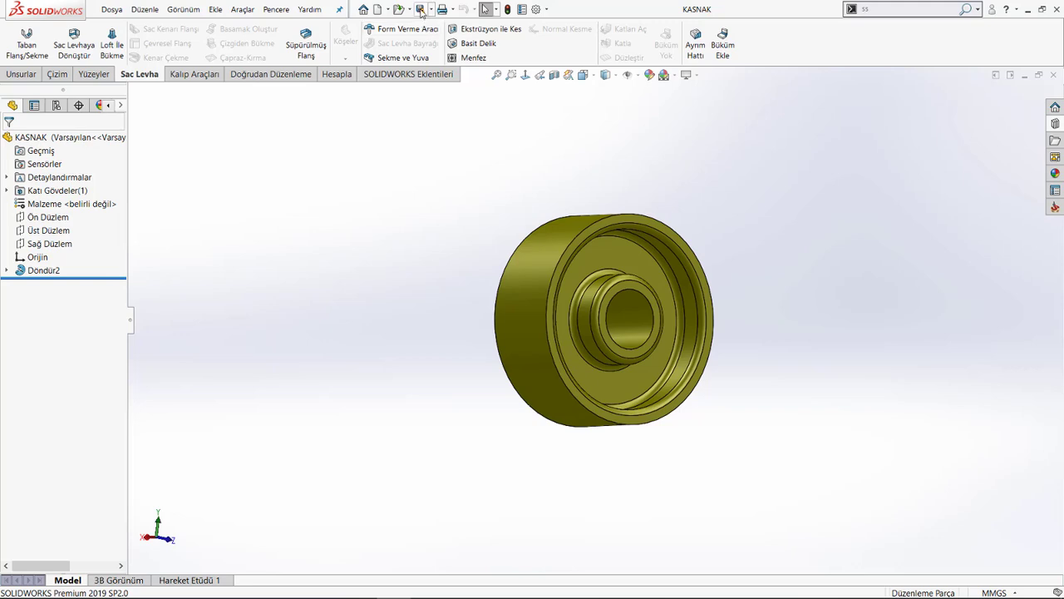
left_click(553, 337)
left_click(388, 10)
left_click(416, 37)
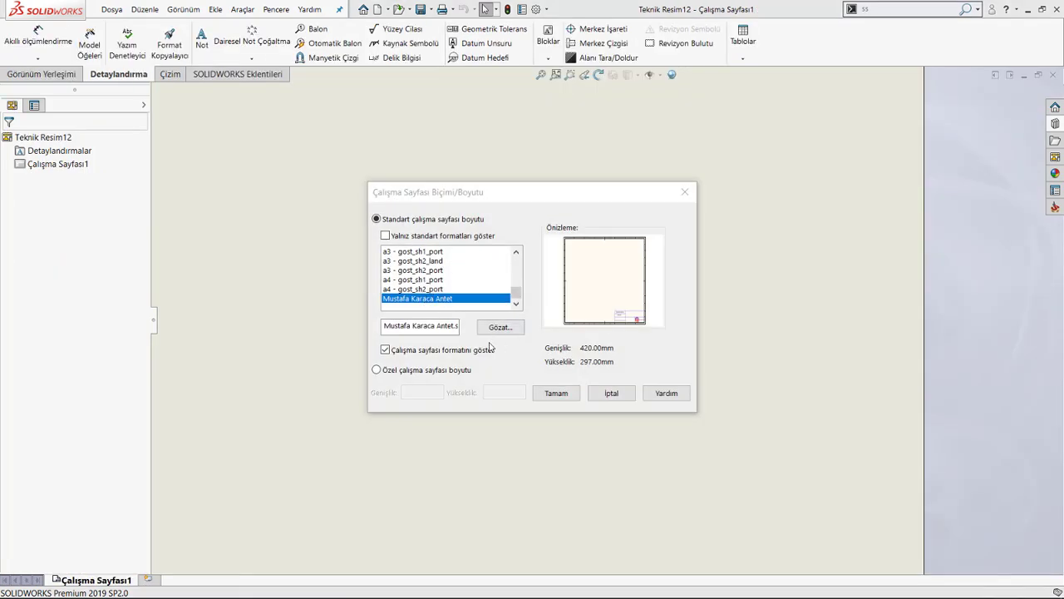
Step: Show all sheet formats and apply Mustafa Karaca Antet (420 × 297 mm) to the KASNAK sheet
left_click(386, 236)
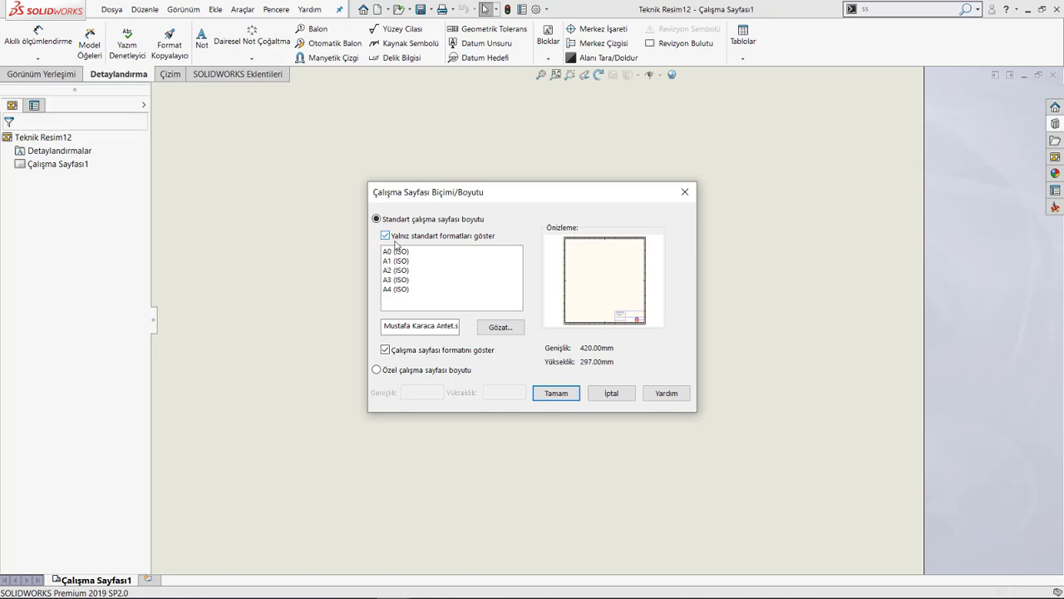
left_click(385, 236)
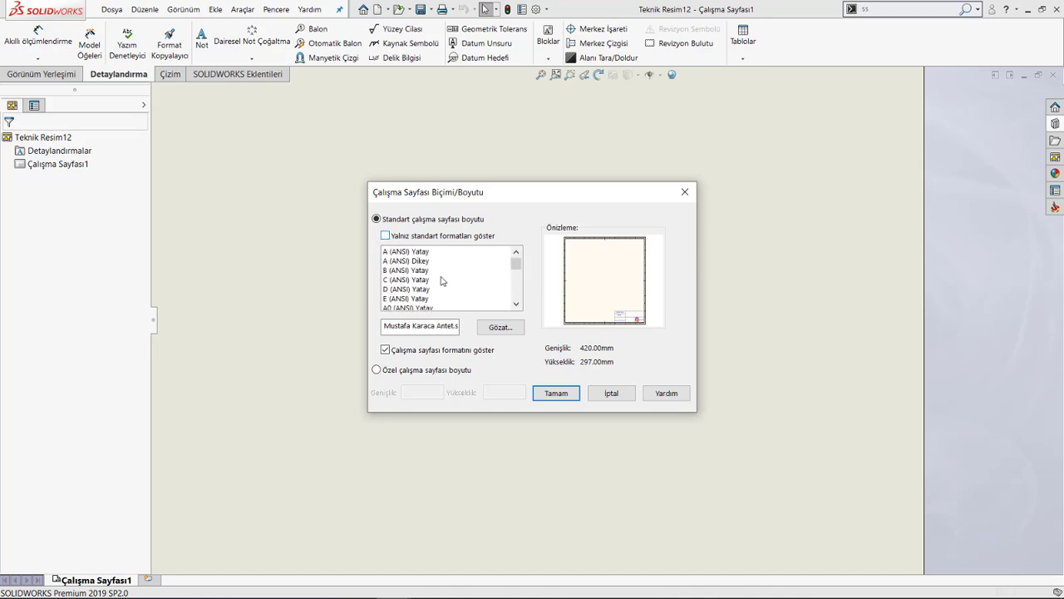
left_click_drag(521, 266, 519, 309)
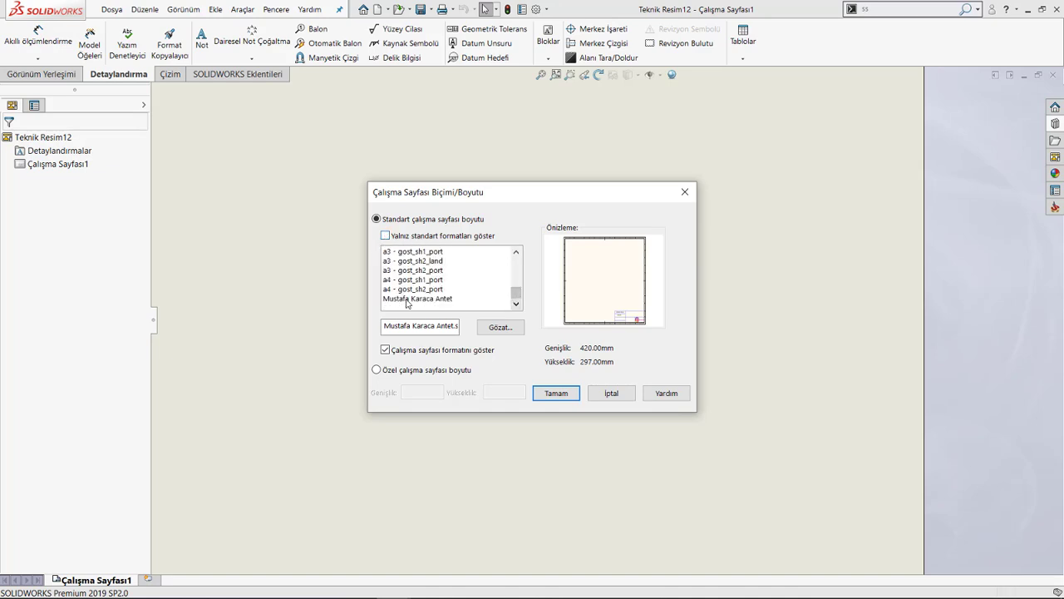
left_click(409, 299)
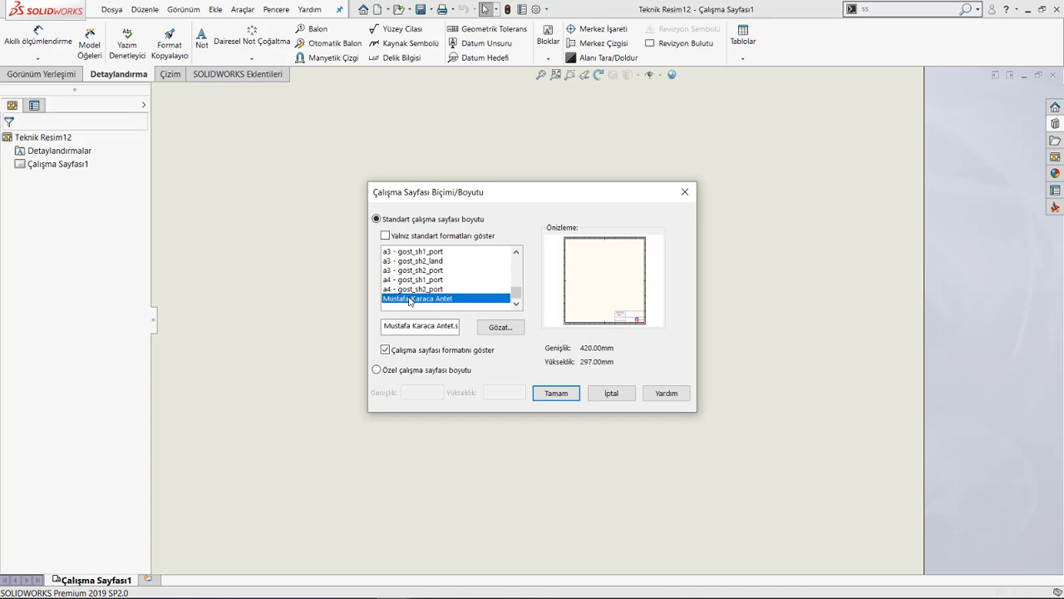
left_click(547, 393)
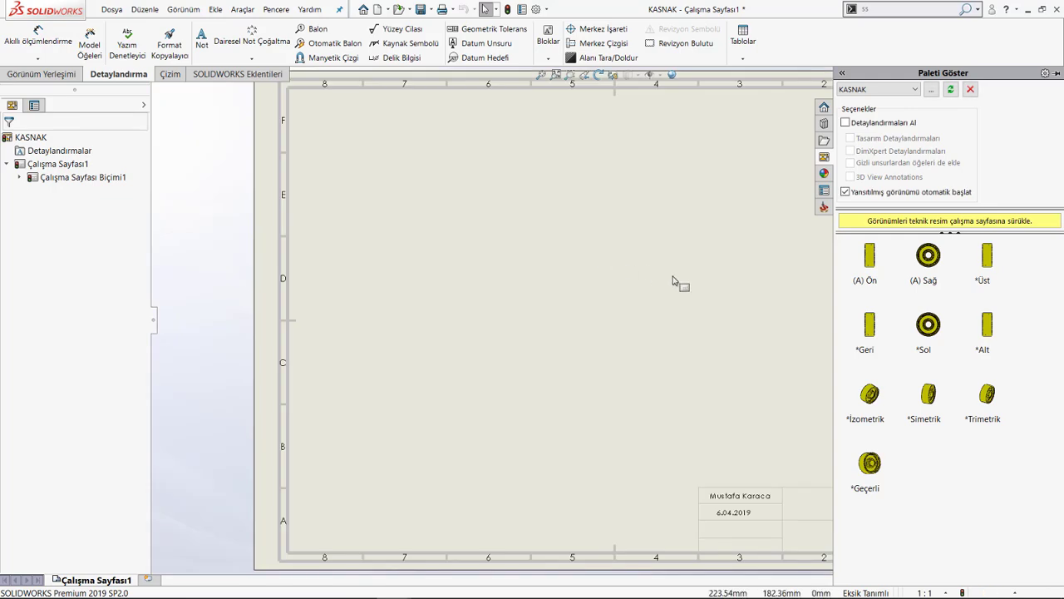
Step: Place KASNAK's front view upper left, the circular side view right, and a shaded isometric below
left_click_drag(869, 257, 464, 231)
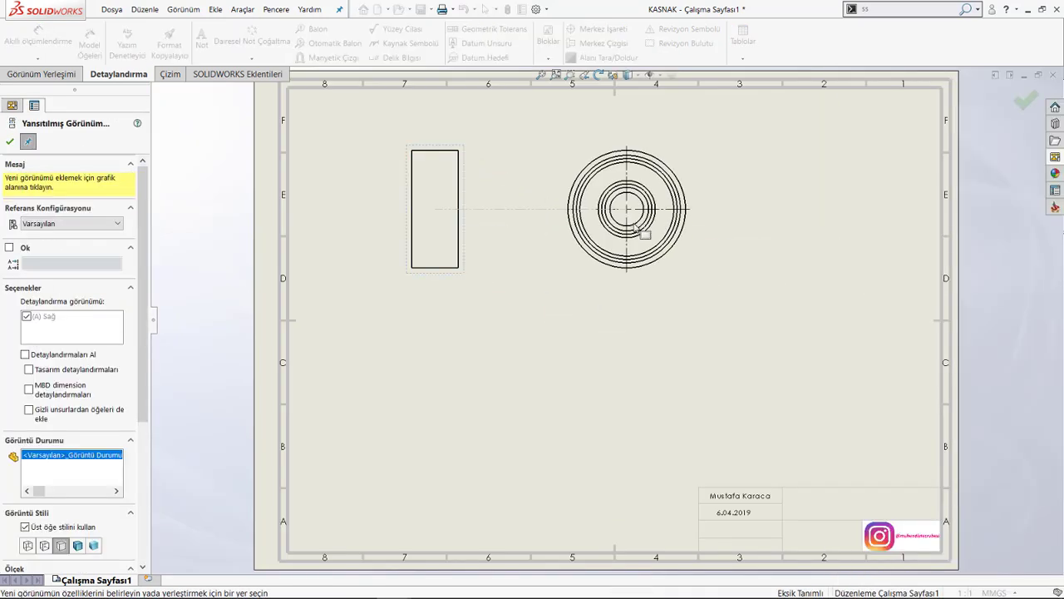
left_click(629, 221)
left_click(634, 376)
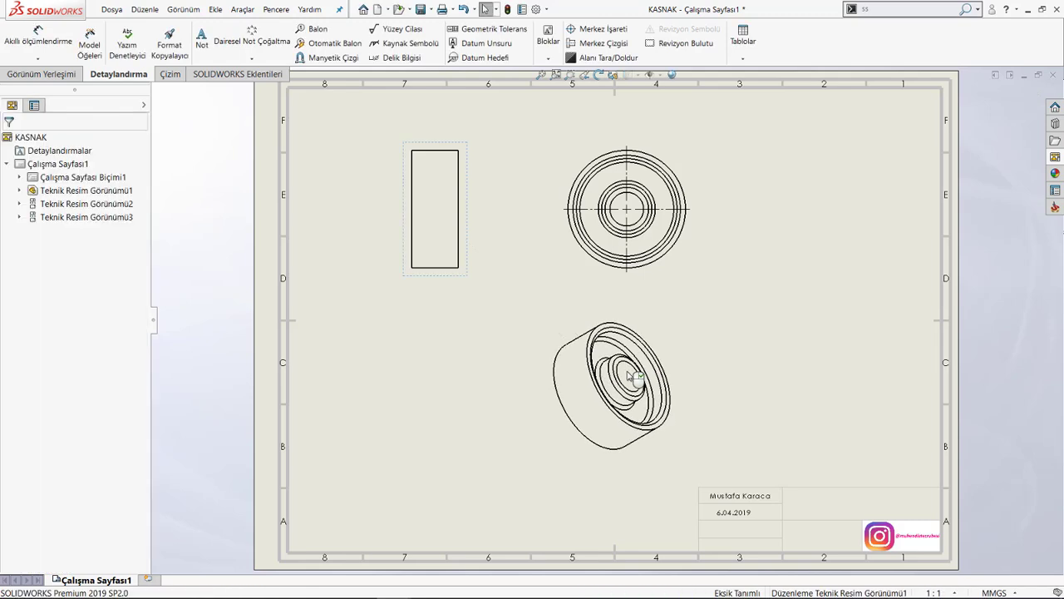
left_click(615, 391)
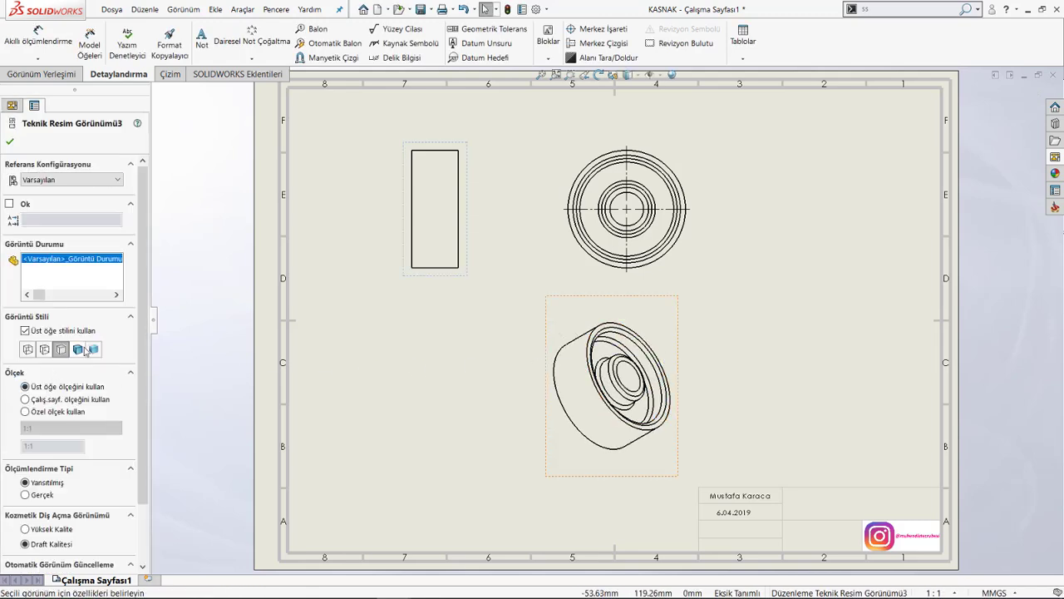
left_click(79, 349)
left_click(492, 404)
scroll(685, 380, "up", 3)
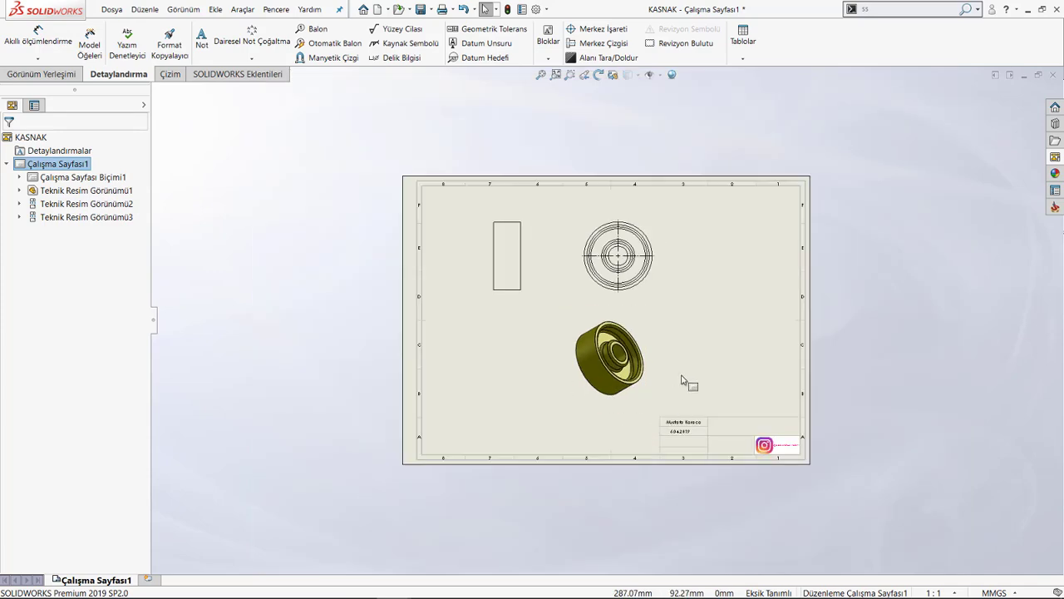
scroll(699, 408, "down", 4)
scroll(713, 426, "down", 2)
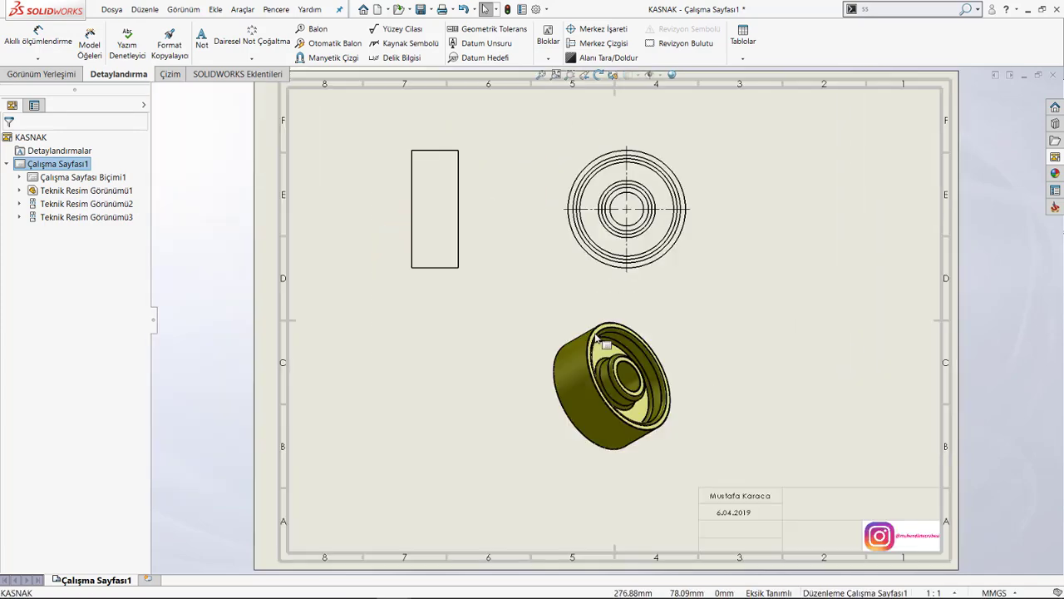
key("f")
key("z")
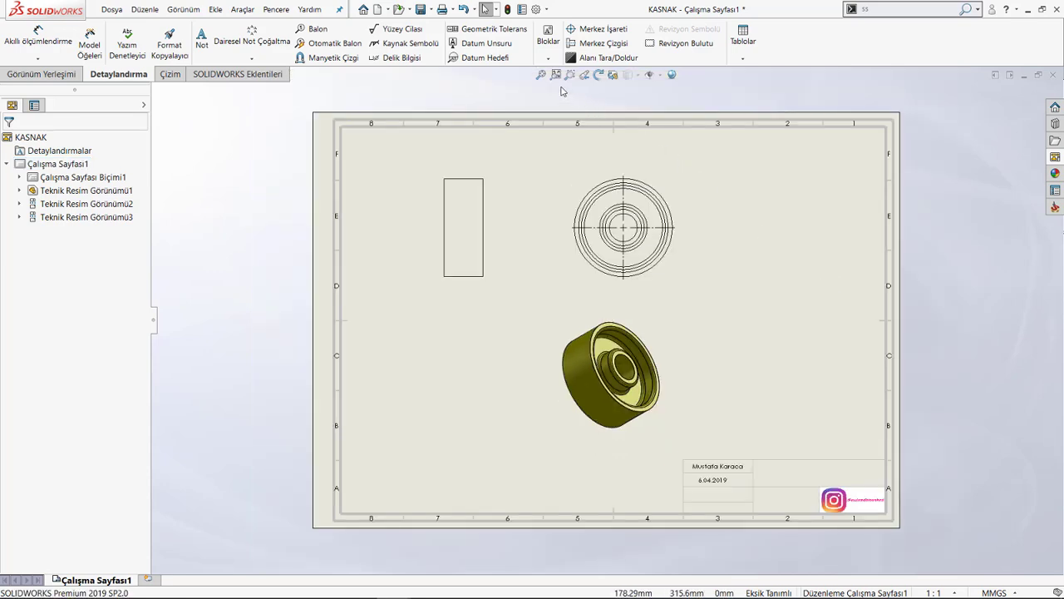